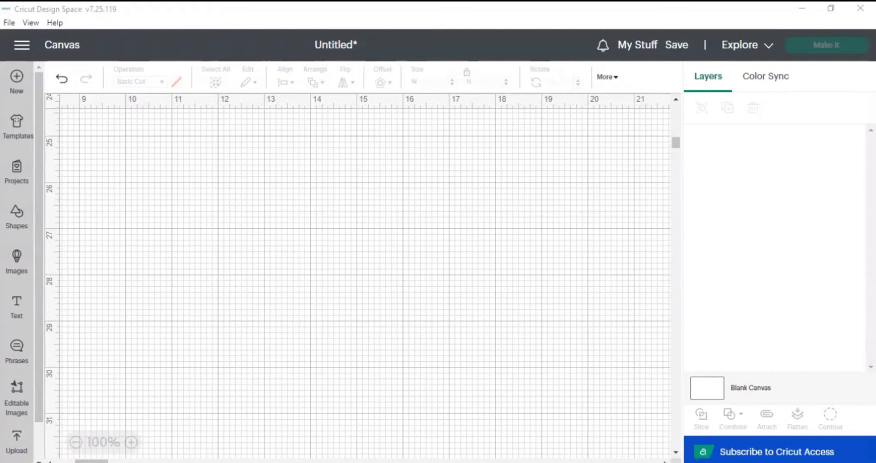
# Open all uploaded images and search them for gable.
pyautogui.click(13, 457)
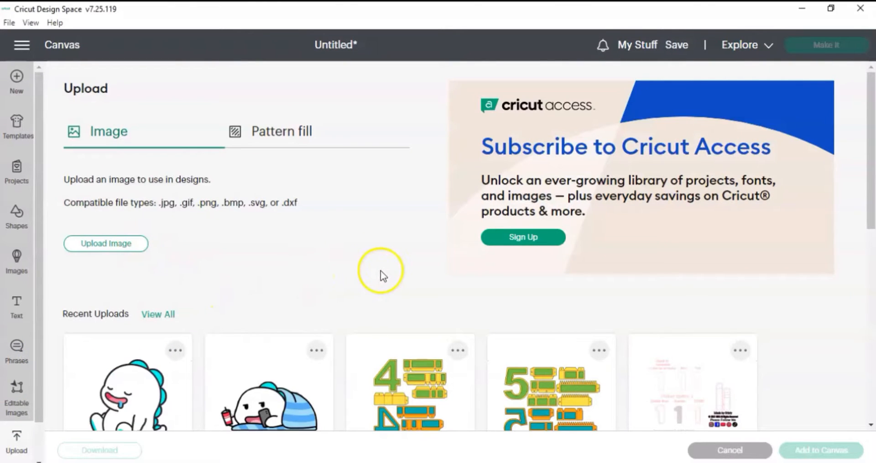
pyautogui.click(138, 317)
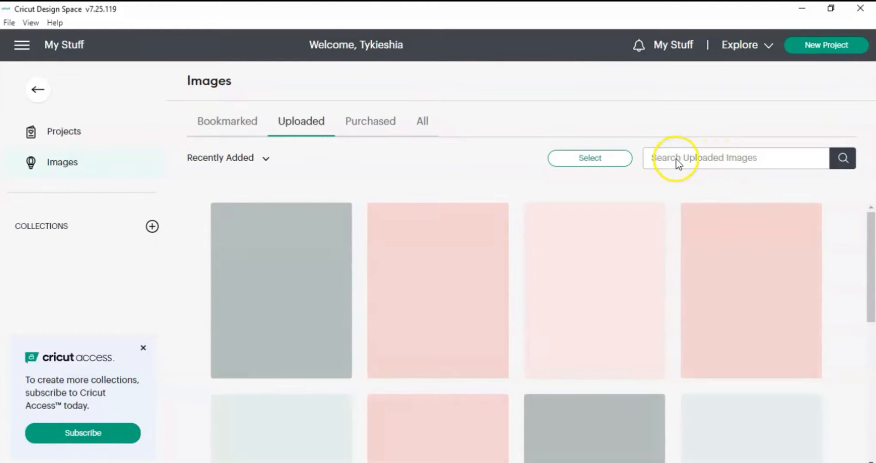
pyautogui.click(663, 157)
pyautogui.write('hal')
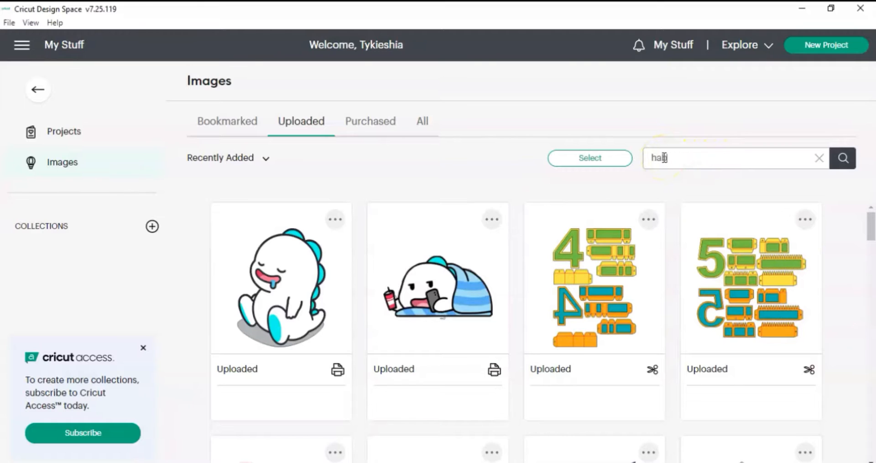
pyautogui.press('BackSpace')
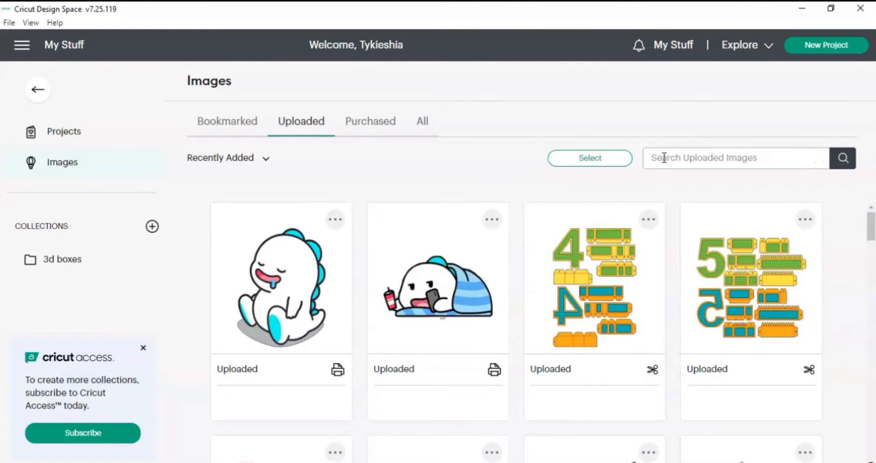
pyautogui.write('gable')
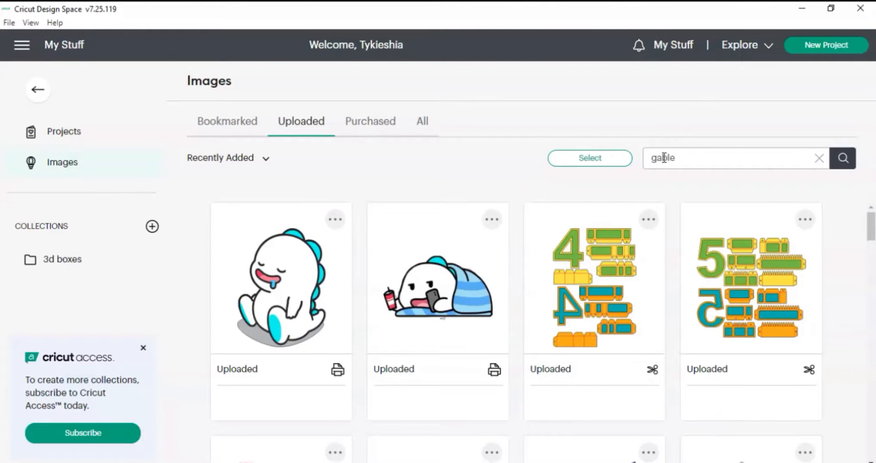
pyautogui.press('Return')
# Add the gable box cut design to the canvas and return to the canvas.
pyautogui.moveTo(582, 287)
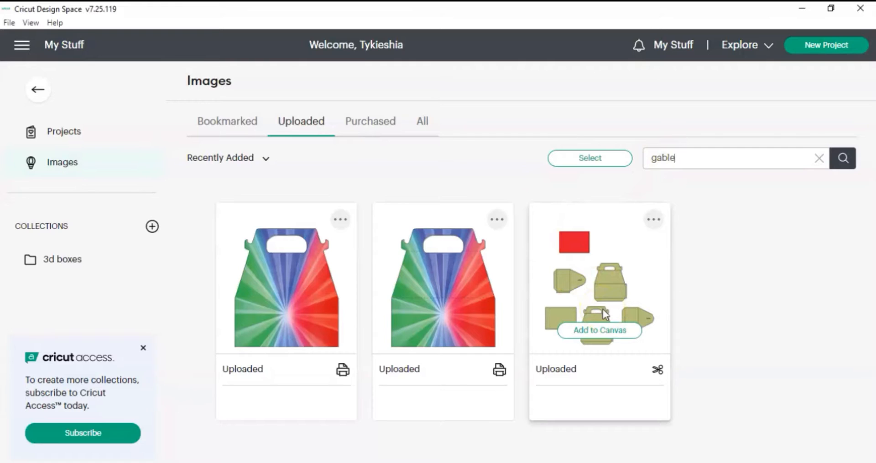
pyautogui.click(557, 325)
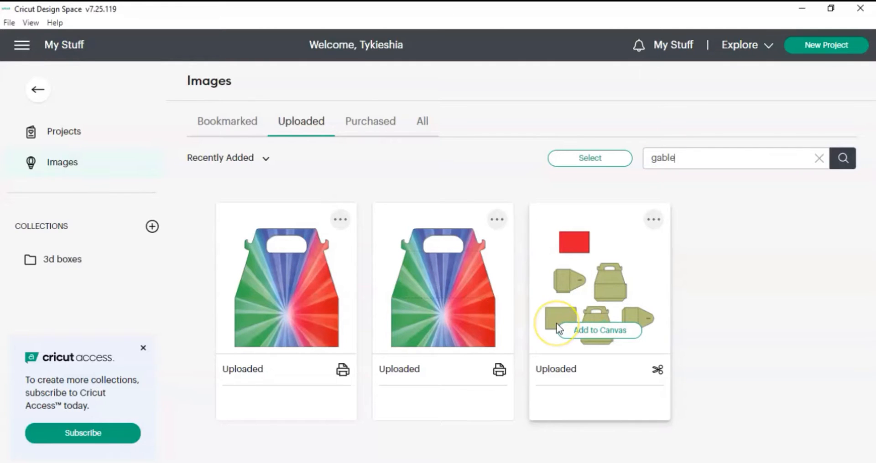
pyautogui.click(608, 332)
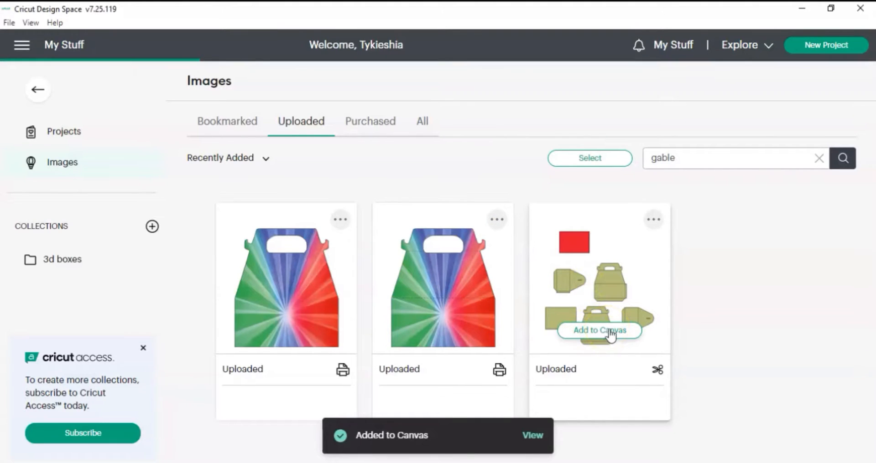
pyautogui.click(43, 92)
pyautogui.click(35, 87)
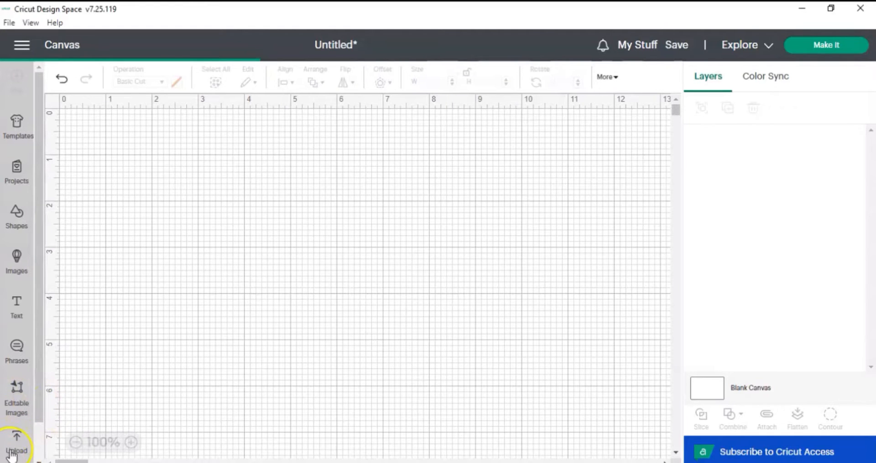
# Start a new image upload with the pokeball image file and choose the Complex image type.
pyautogui.click(16, 445)
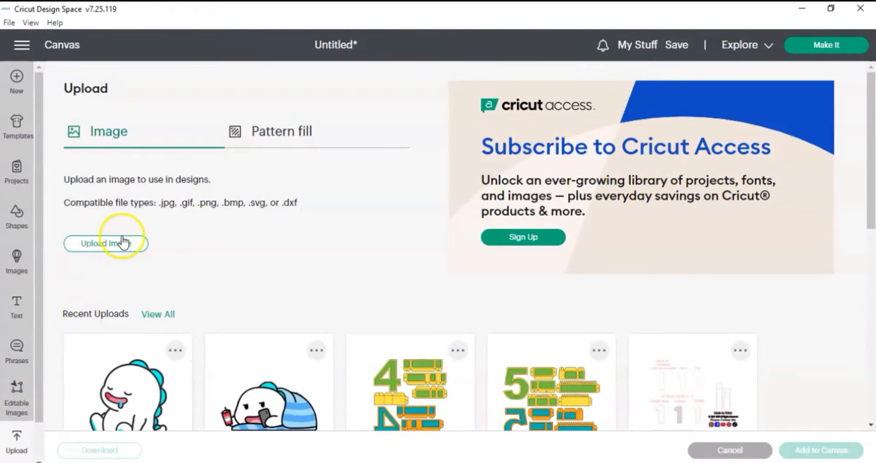
pyautogui.click(119, 251)
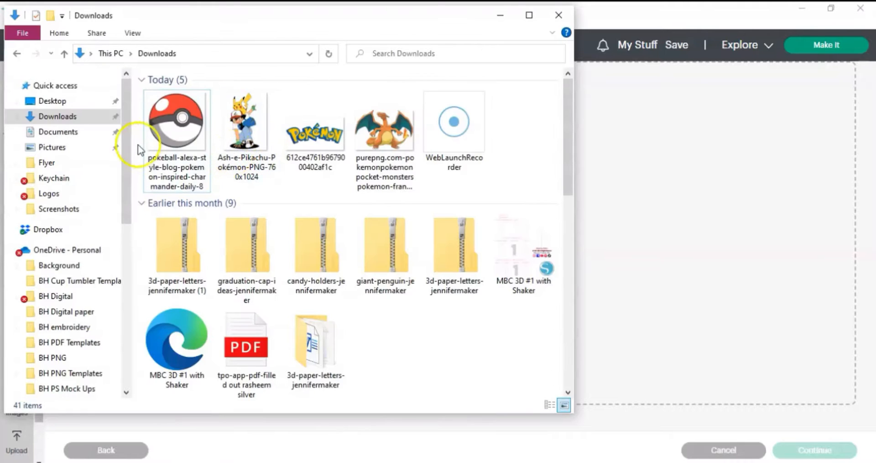
pyautogui.moveTo(164, 137); pyautogui.dragTo(634, 252)
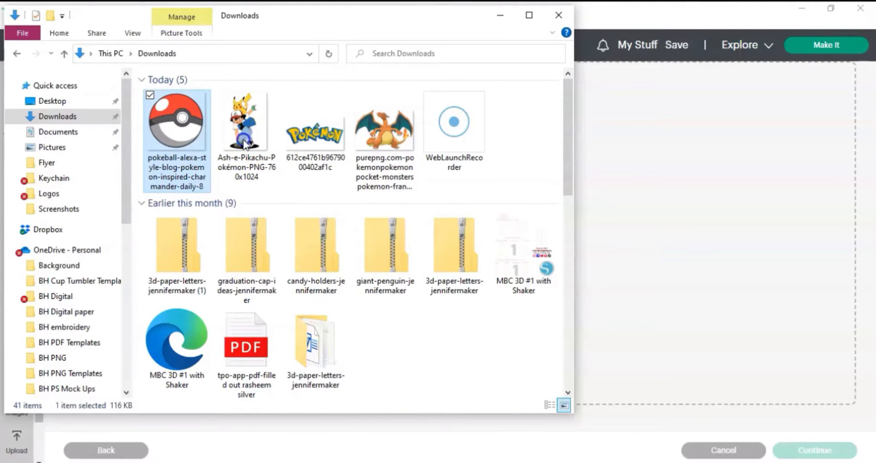
pyautogui.moveTo(171, 131); pyautogui.dragTo(636, 273)
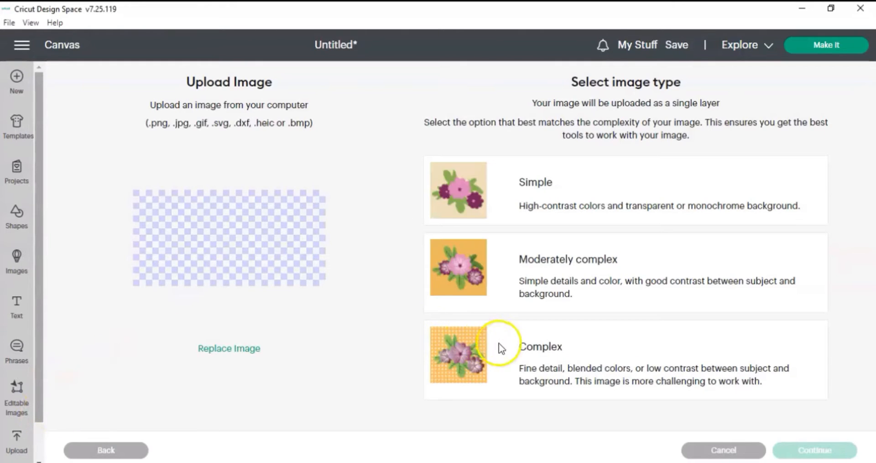
pyautogui.click(506, 349)
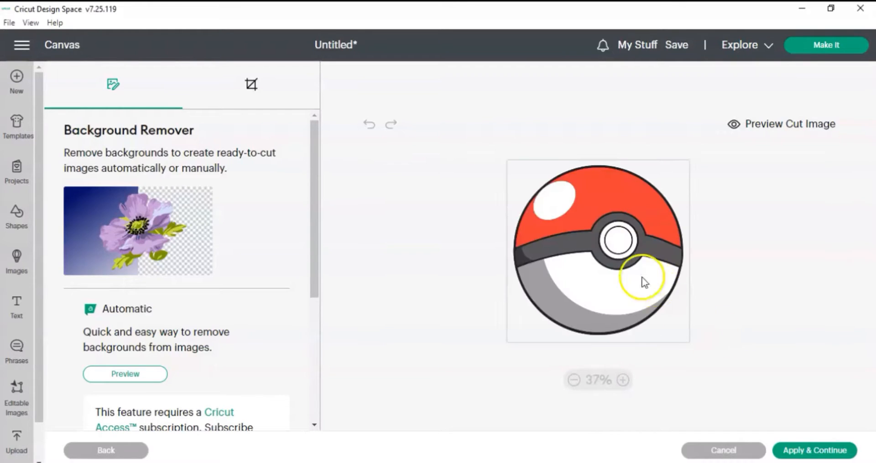
# Continue past background removal and upload the image as Print Then Cut, named pokeball.
pyautogui.click(653, 327)
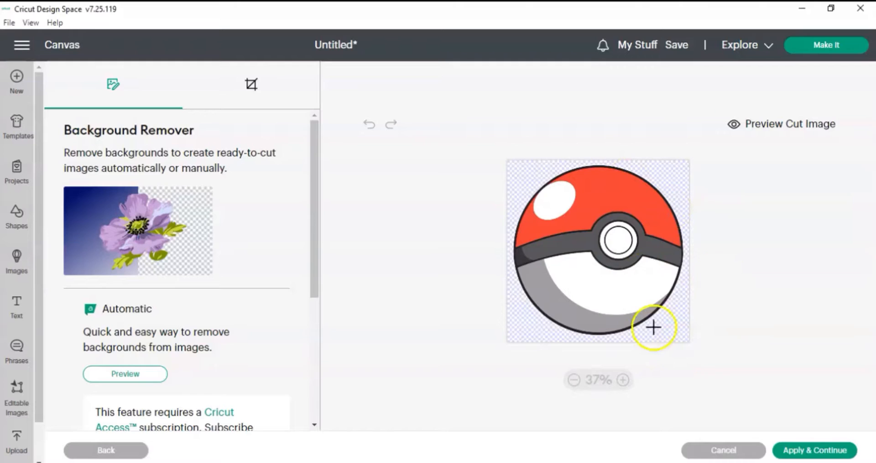
pyautogui.click(807, 452)
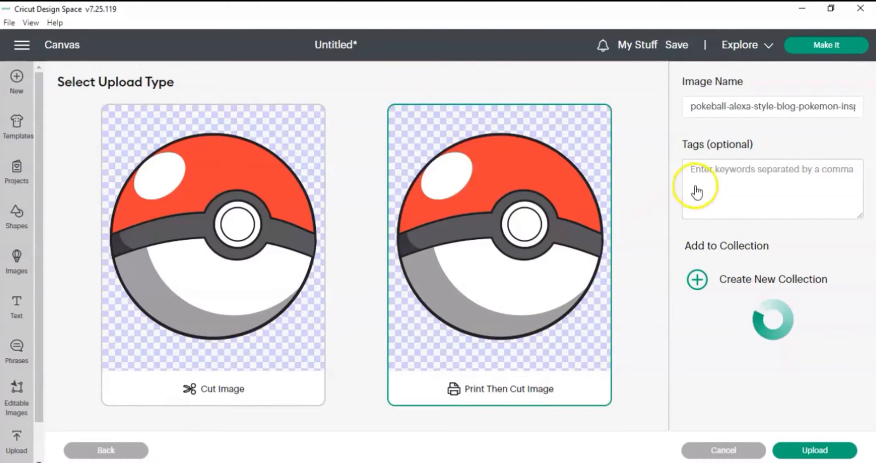
pyautogui.click(736, 107)
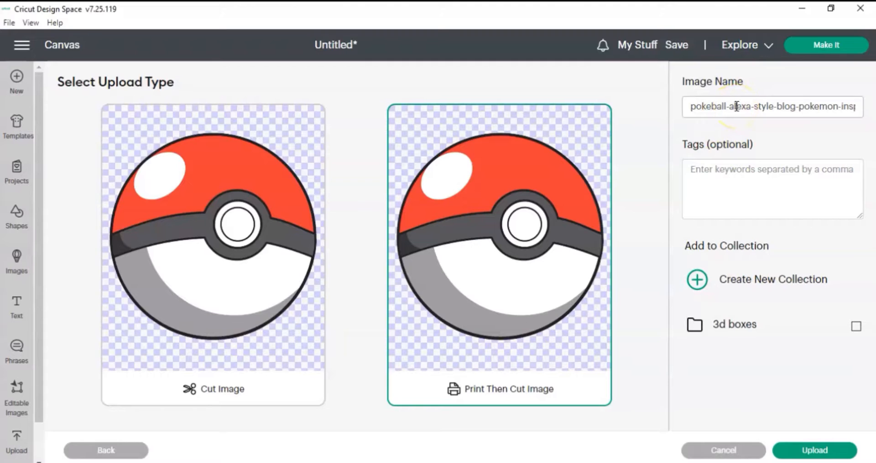
pyautogui.tripleClick(736, 106)
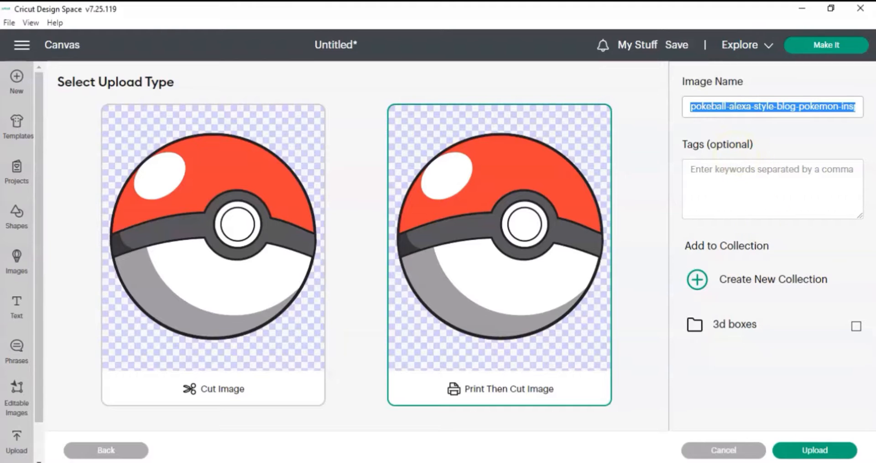
pyautogui.write('pokeball')
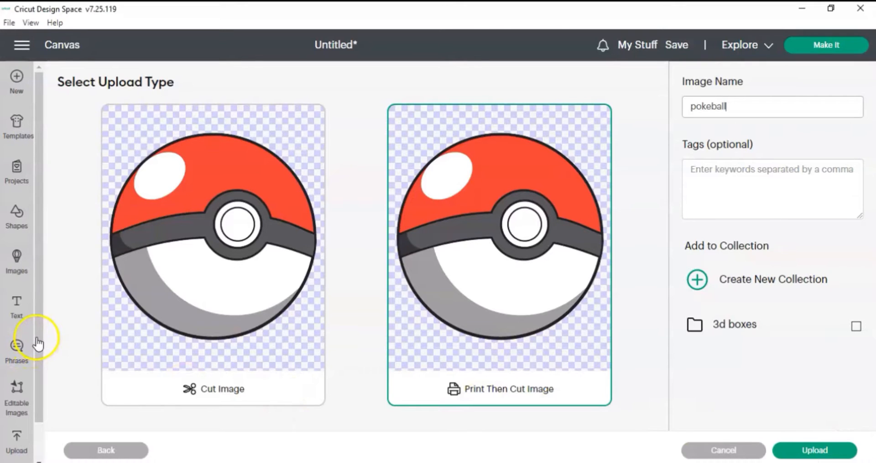
pyautogui.press('Return')
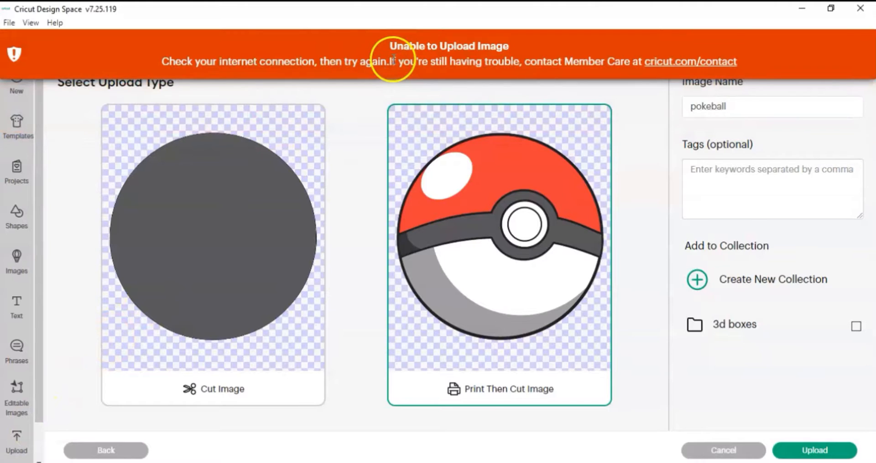
pyautogui.click(816, 451)
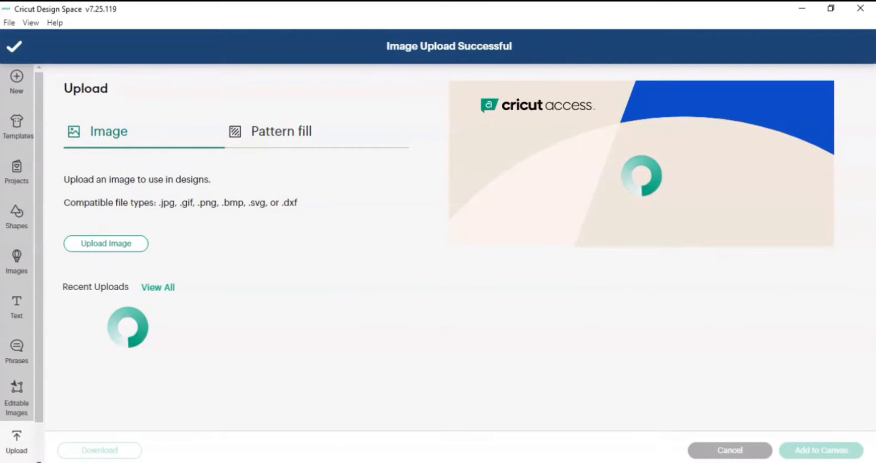
# Upload the Ash and Pikachu image file as a Print Then Cut image.
pyautogui.click(25, 455)
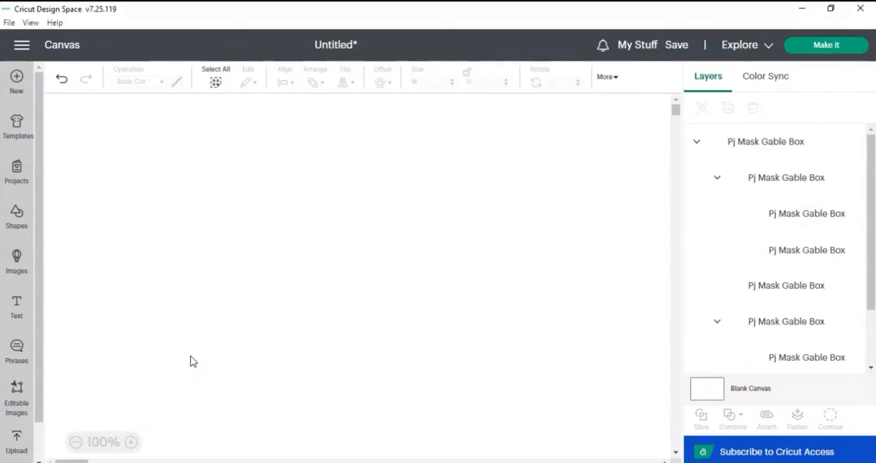
pyautogui.click(13, 452)
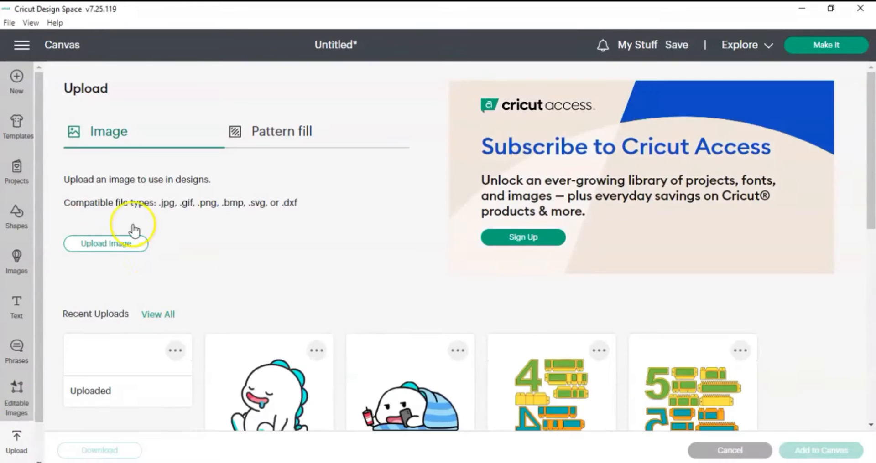
pyautogui.click(126, 242)
pyautogui.click(387, 462)
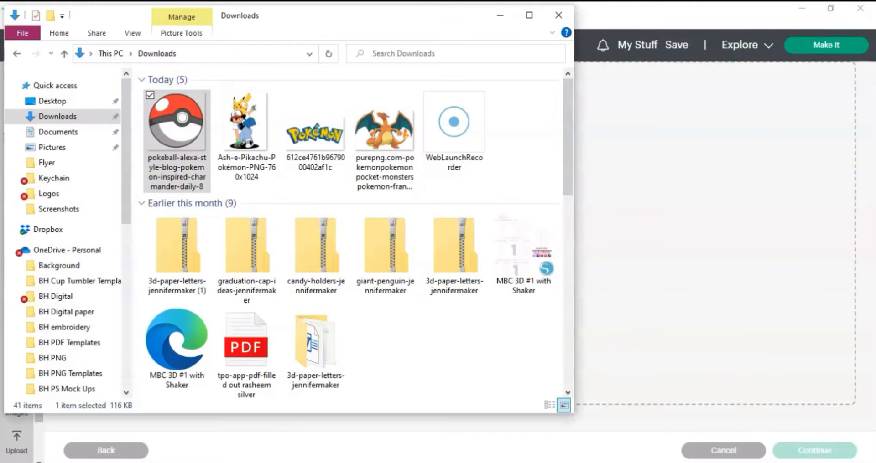
pyautogui.moveTo(246, 129); pyautogui.dragTo(647, 229)
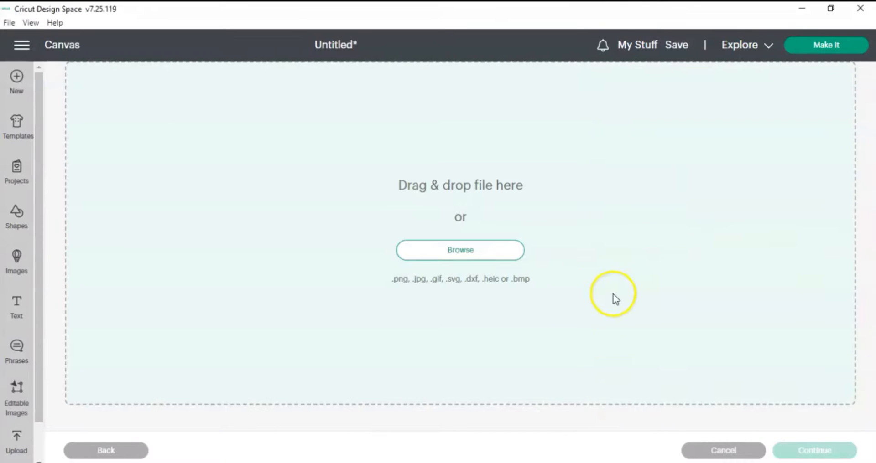
pyautogui.click(608, 362)
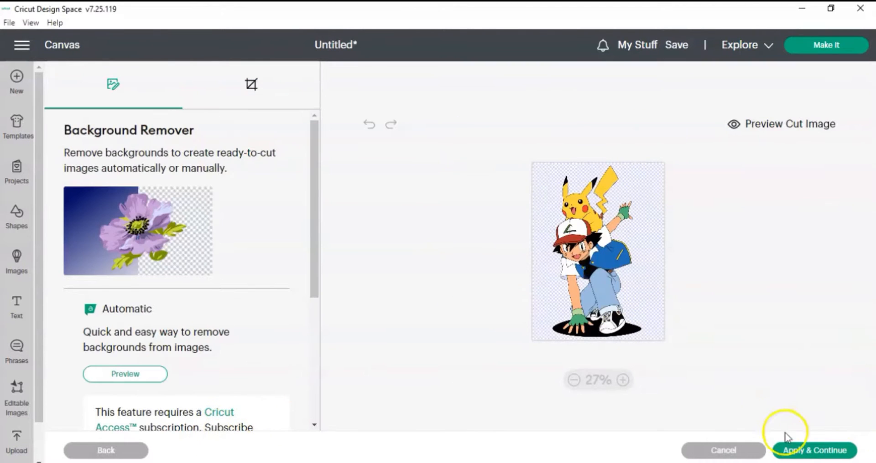
pyautogui.click(809, 450)
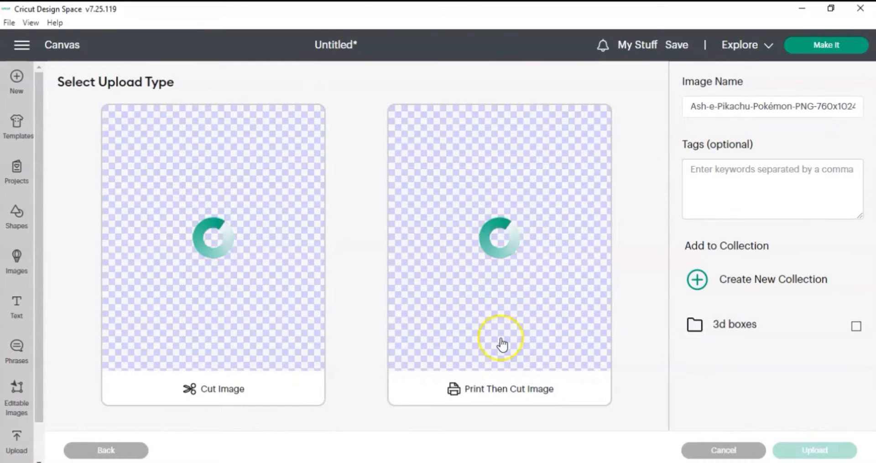
pyautogui.click(515, 294)
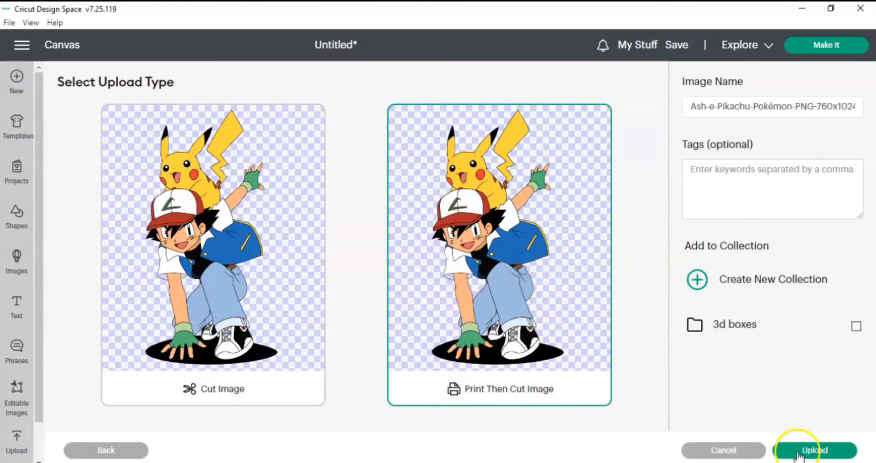
pyautogui.click(803, 451)
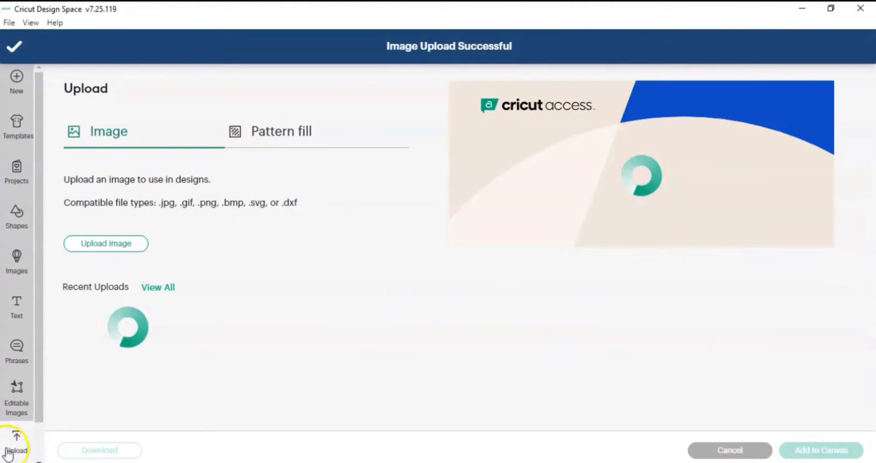
# Select the Charizard, Pokémon logo, Ash and Pikachu, and pokeball uploads and add them to the canvas.
pyautogui.click(15, 451)
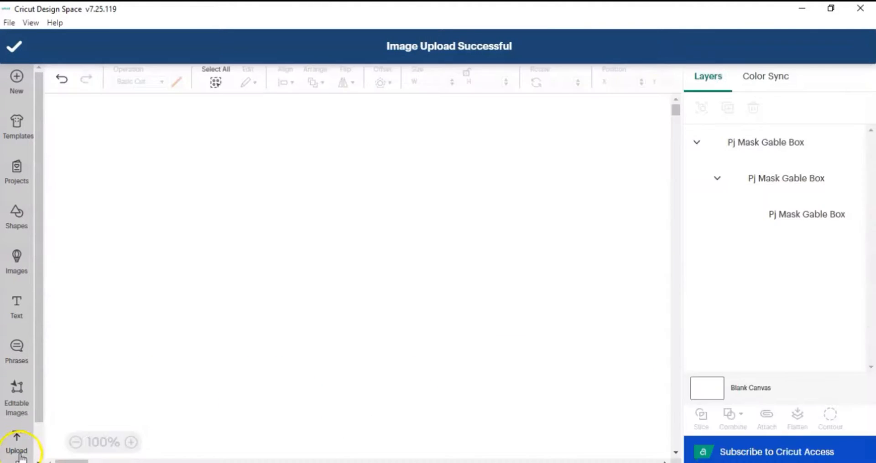
pyautogui.click(15, 452)
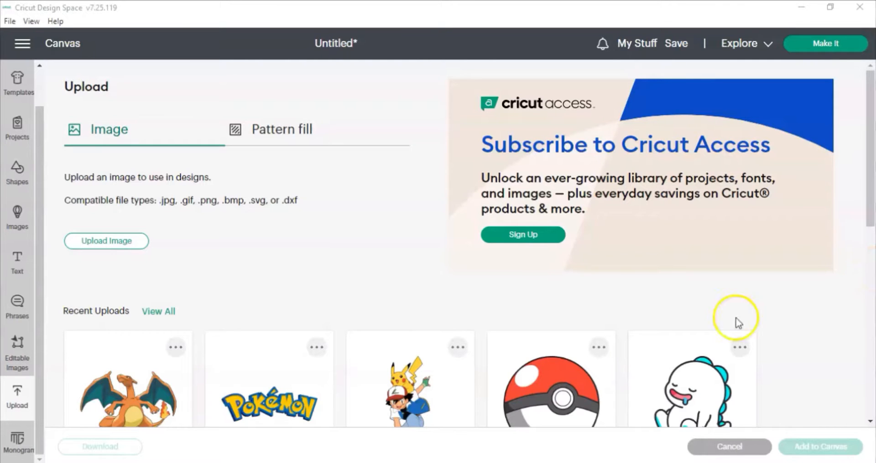
pyautogui.click(580, 370)
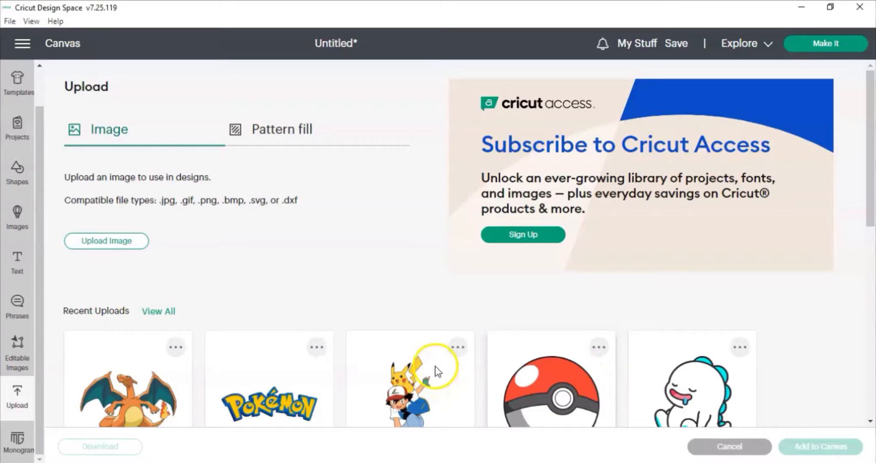
pyautogui.click(403, 377)
pyautogui.scroll(-2, 404, 377)
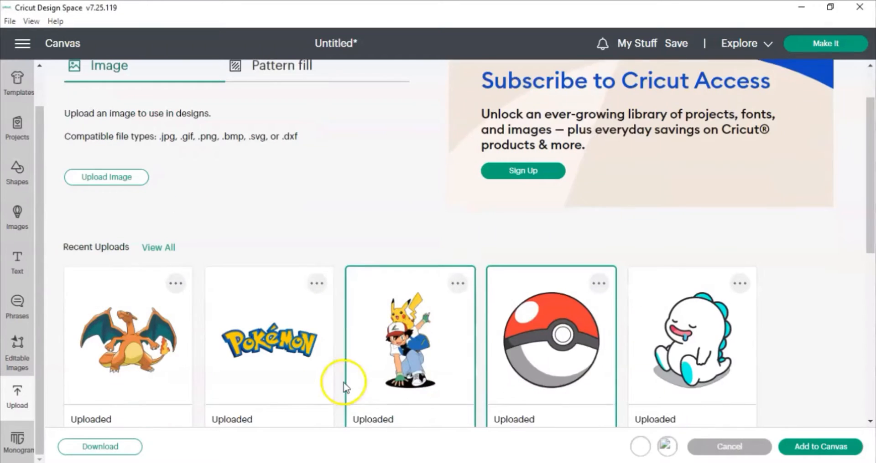
pyautogui.click(282, 340)
pyautogui.click(146, 351)
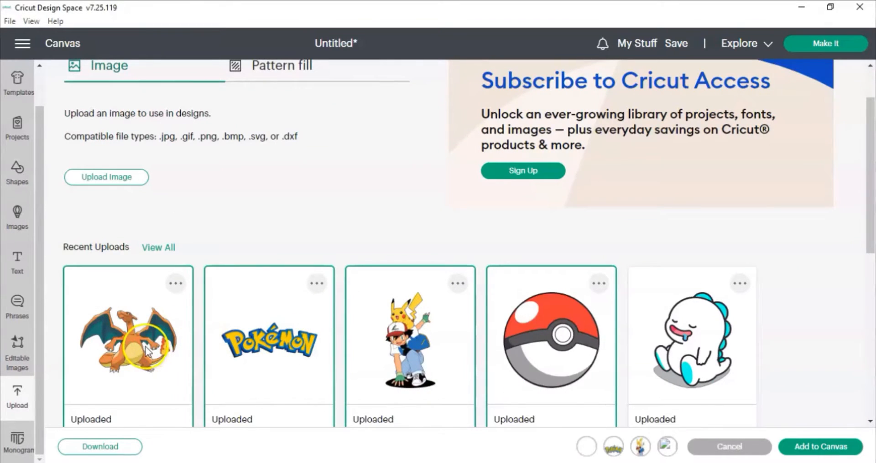
pyautogui.click(810, 450)
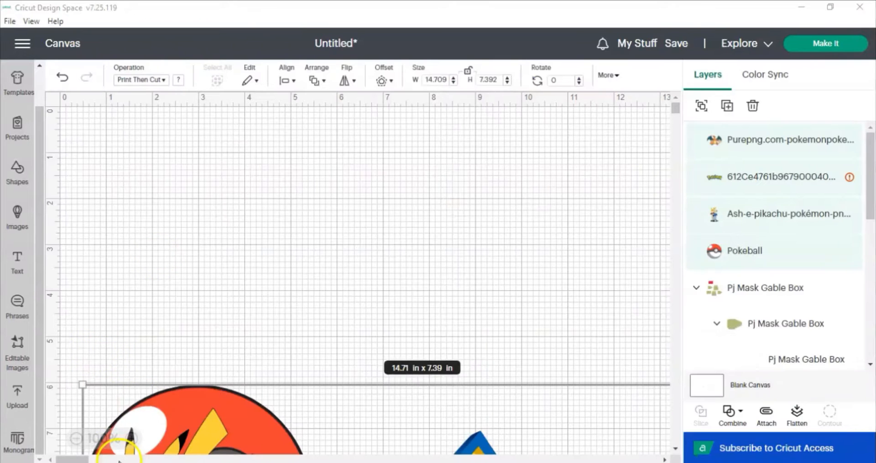
# Examine the gable box template pieces laid out below the uploaded Pokémon images.
pyautogui.click(76, 440)
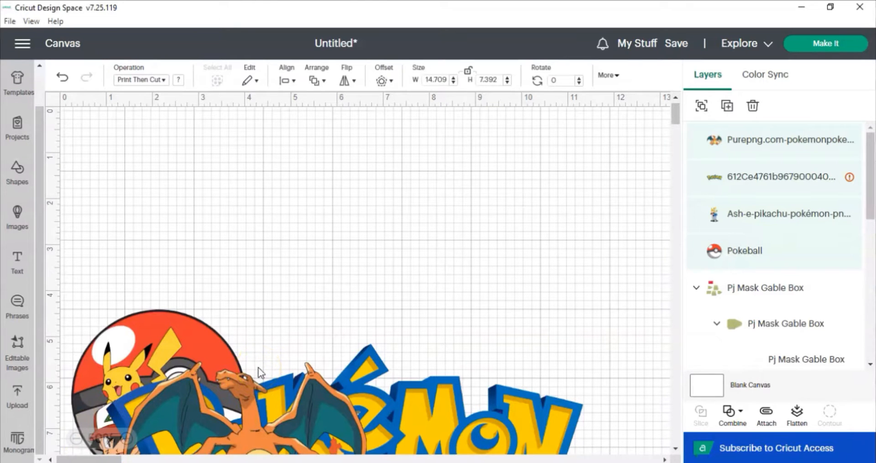
pyautogui.scroll(-1, 284, 362)
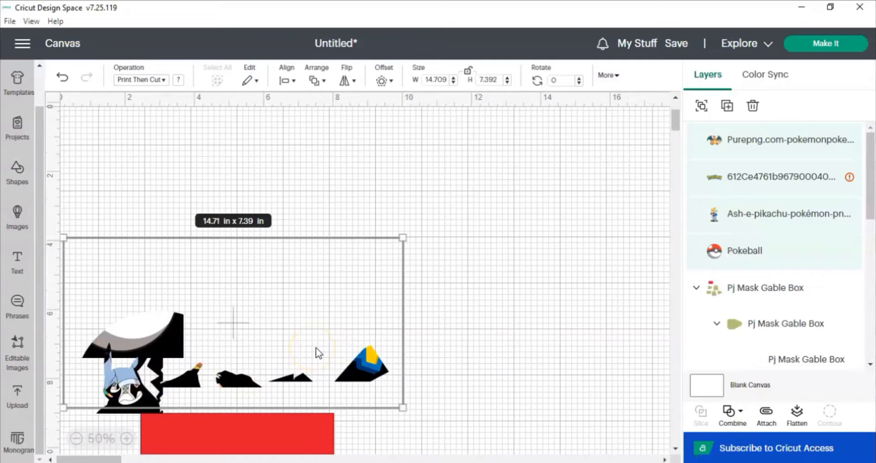
pyautogui.scroll(-1, 319, 287)
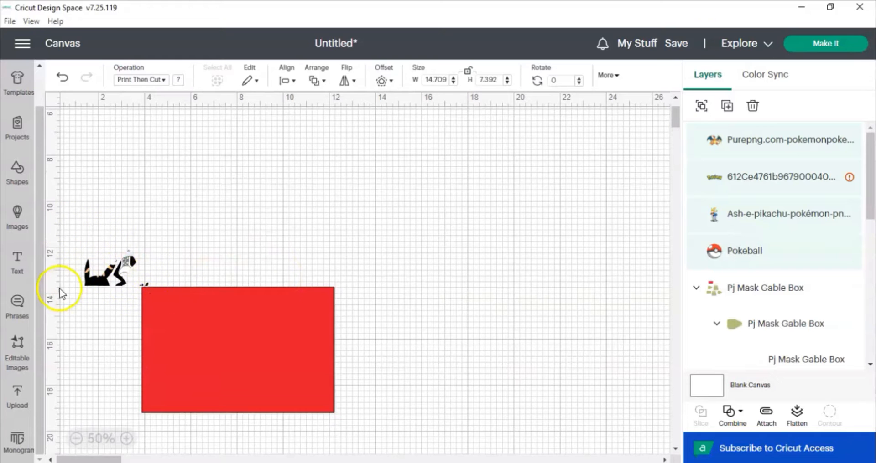
pyautogui.scroll(1, 192, 269)
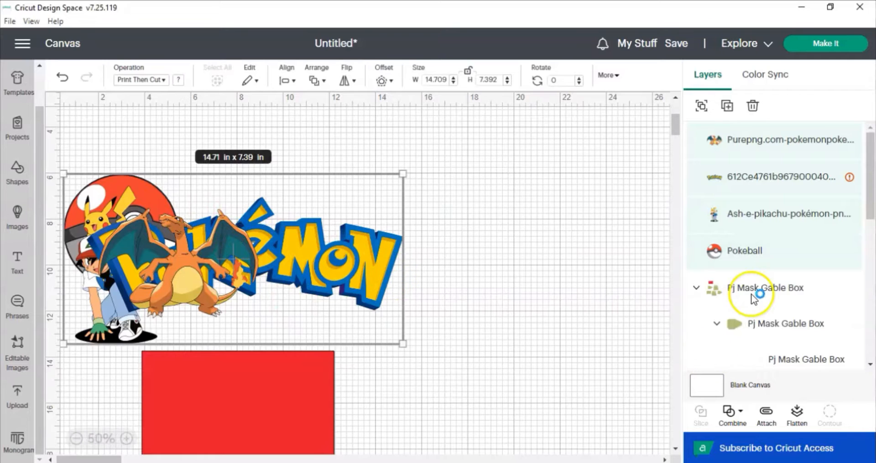
pyautogui.scroll(-2, 751, 299)
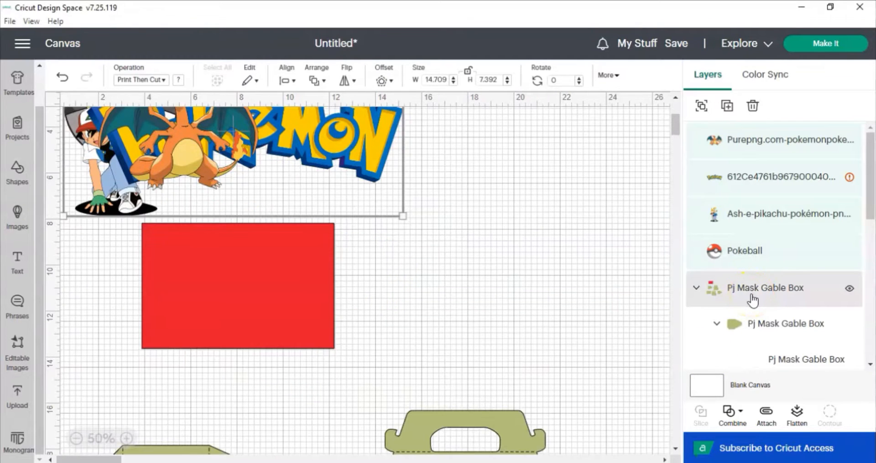
pyautogui.keyDown('ctrl'); pyautogui.click(751, 300); pyautogui.keyUp('ctrl')
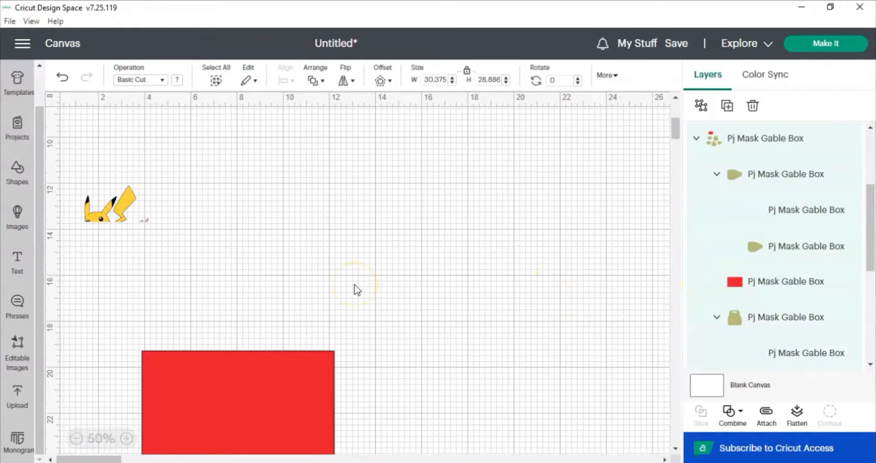
pyautogui.scroll(-3, 357, 290)
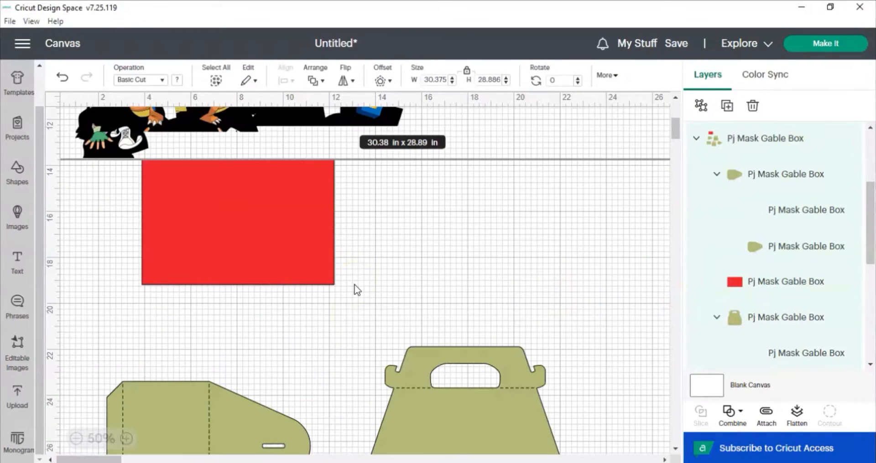
pyautogui.scroll(-5, 357, 290)
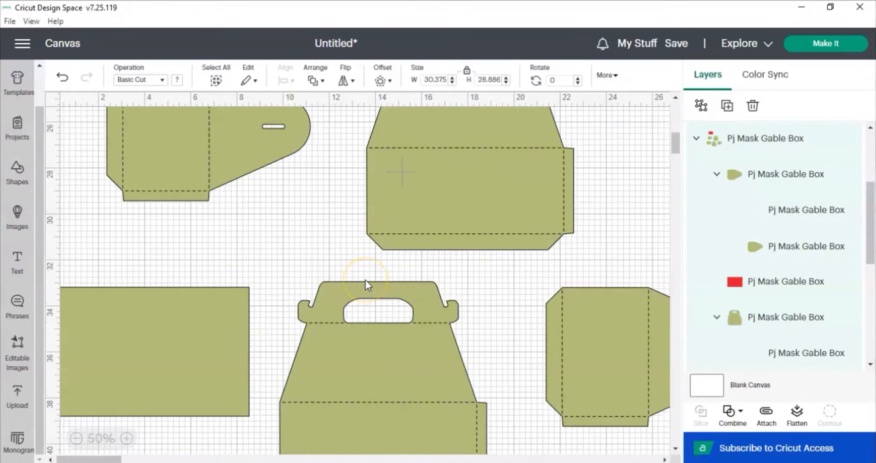
pyautogui.scroll(3, 364, 280)
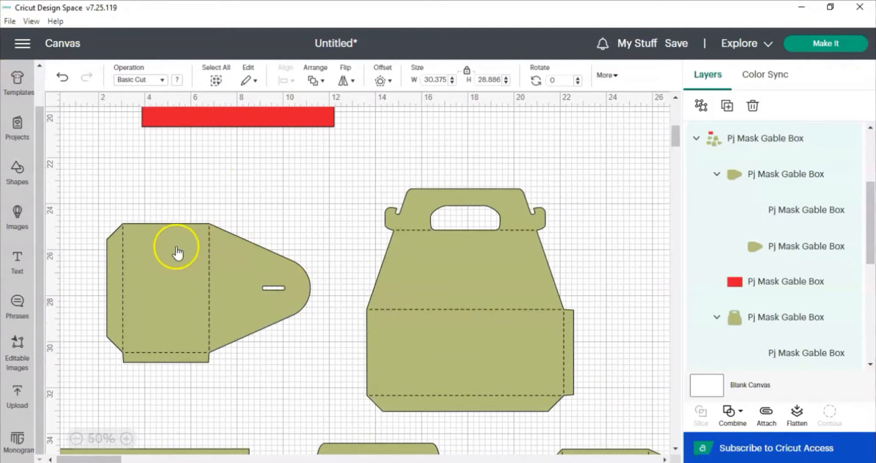
pyautogui.scroll(1, 57, 99)
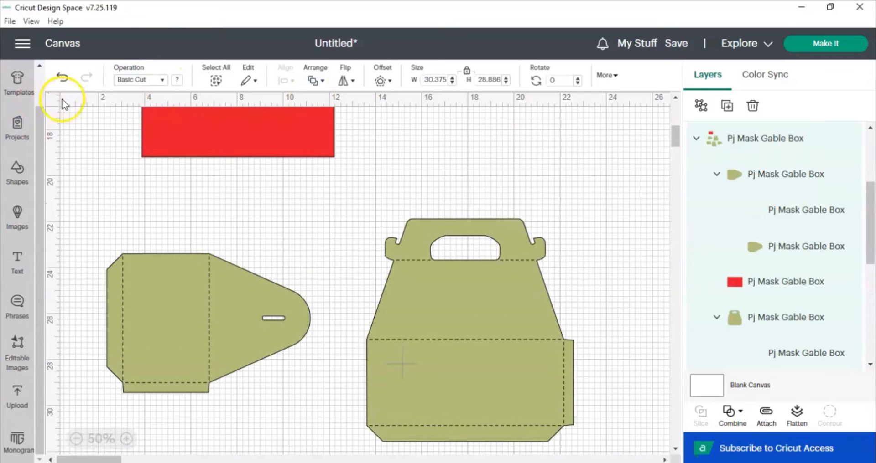
# Insert a square shape and move it onto the lower front panel of the gable box.
pyautogui.click(19, 174)
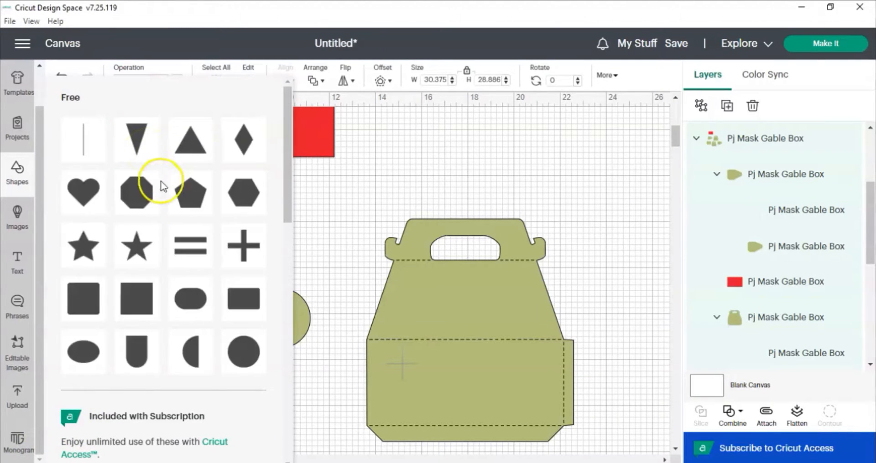
pyautogui.click(137, 298)
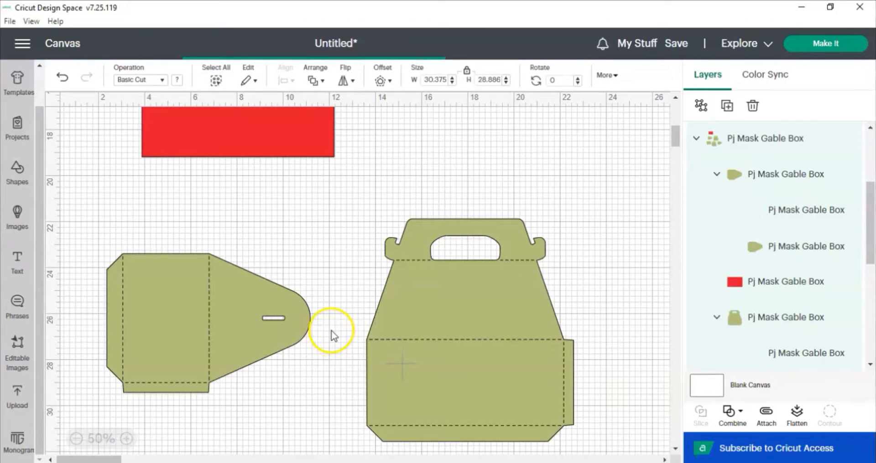
pyautogui.click(29, 181)
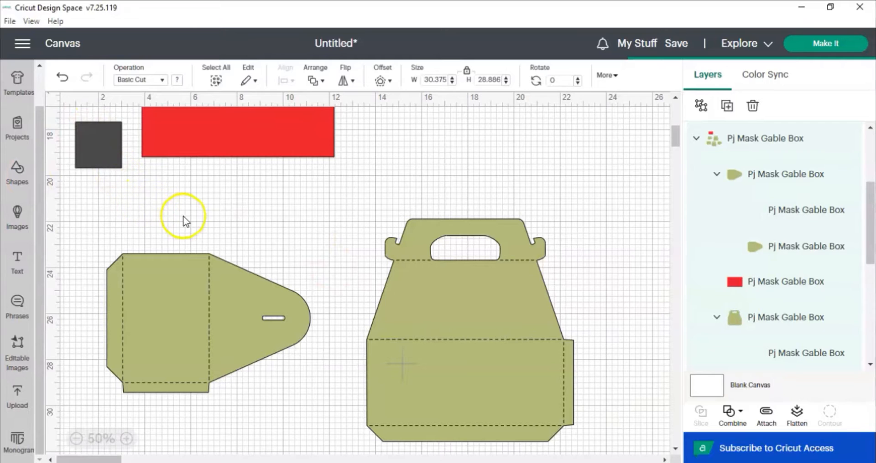
pyautogui.click(97, 135)
pyautogui.moveTo(113, 153); pyautogui.dragTo(406, 350)
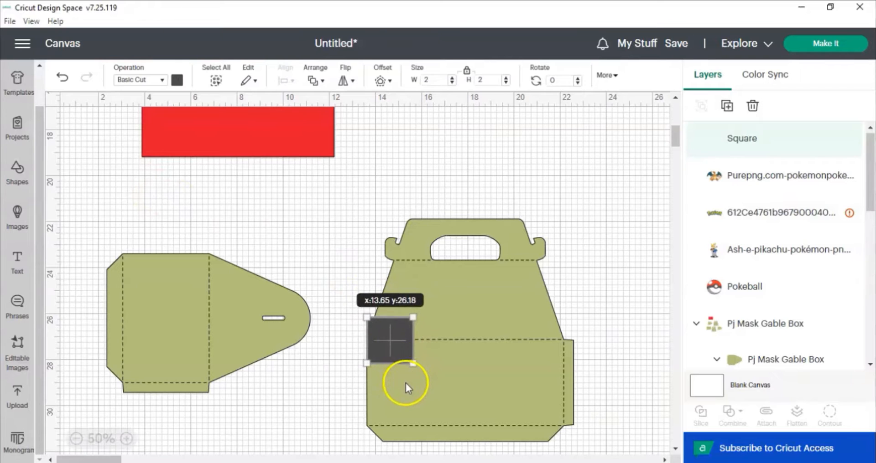
# Resize the square to about 5.14 x 3.67 in over the gable box's lower front panel.
pyautogui.moveTo(405, 396); pyautogui.dragTo(368, 361)
pyautogui.click(401, 385)
pyautogui.moveTo(412, 390); pyautogui.dragTo(451, 429)
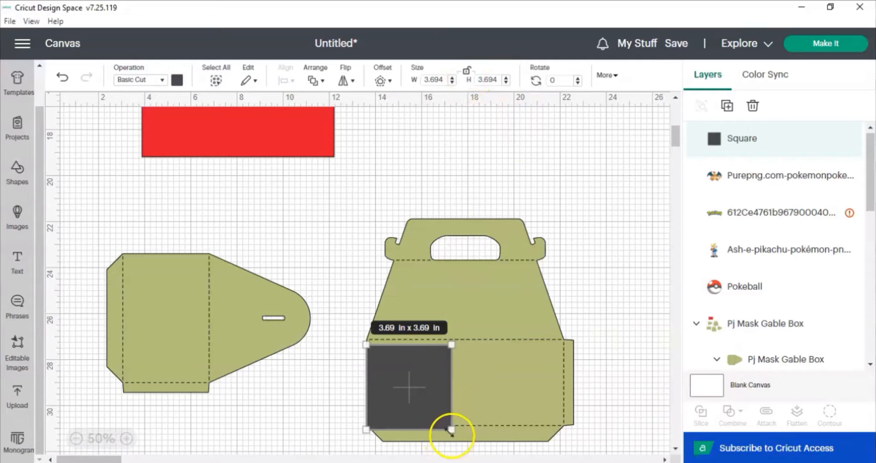
pyautogui.moveTo(451, 429); pyautogui.dragTo(561, 425)
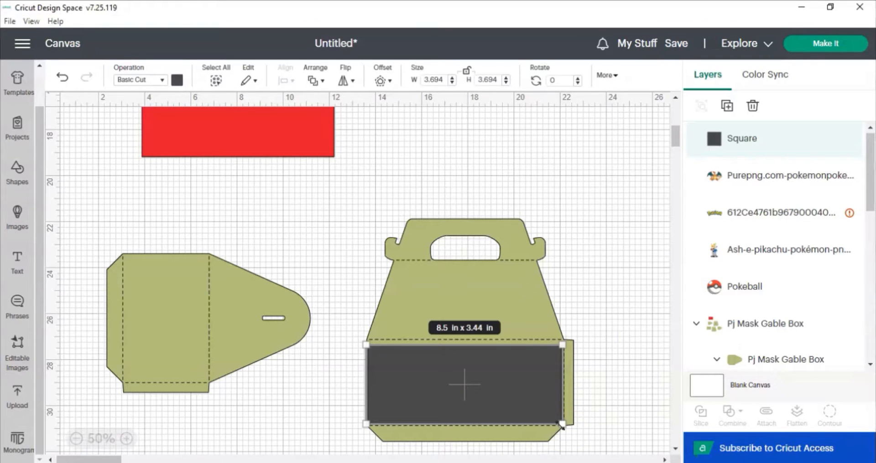
pyautogui.moveTo(561, 425); pyautogui.dragTo(562, 425)
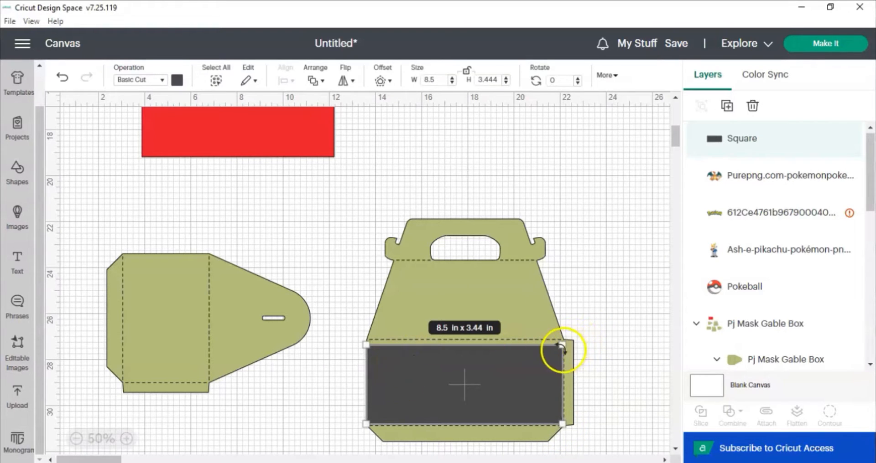
pyautogui.moveTo(563, 345); pyautogui.dragTo(484, 339)
pyautogui.click(279, 215)
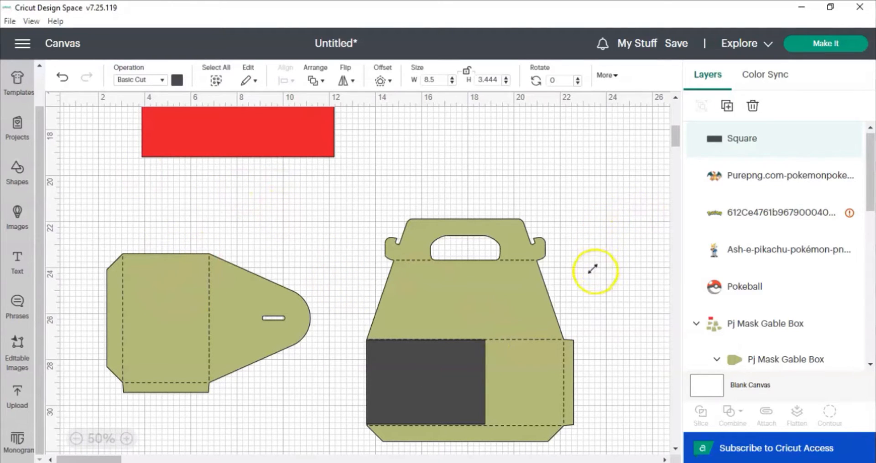
# Move the whole gable box template to the right on the canvas.
pyautogui.click(513, 239)
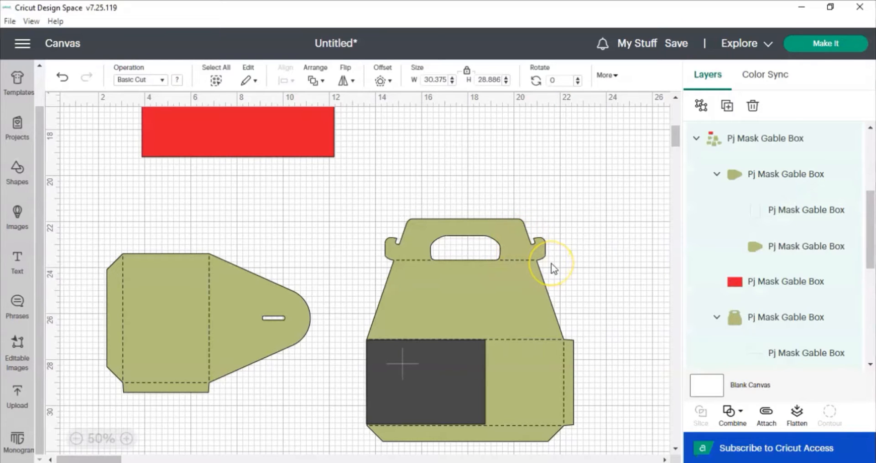
pyautogui.click(76, 439)
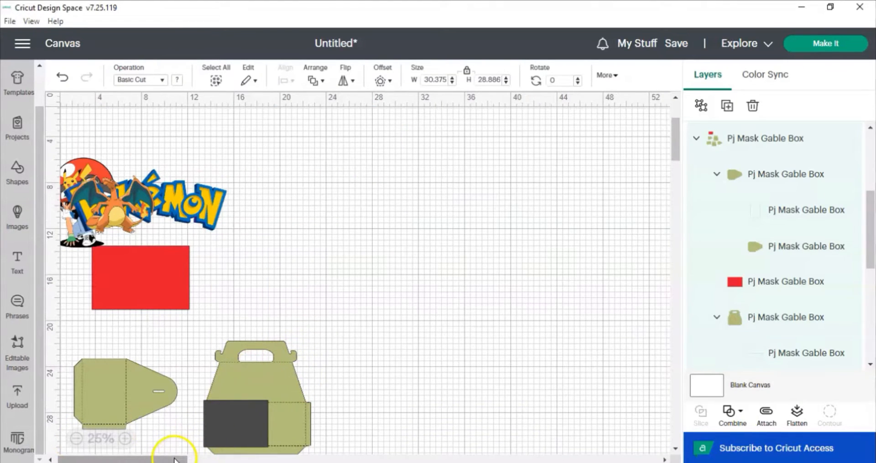
pyautogui.scroll(-3, 257, 368)
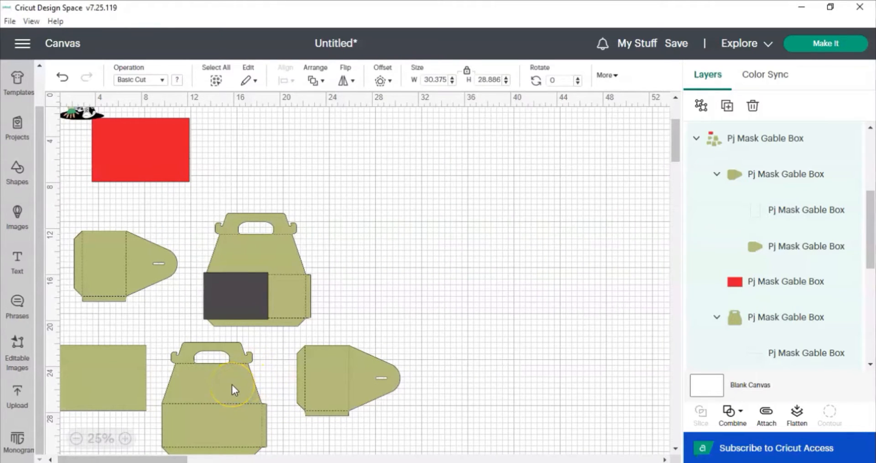
pyautogui.moveTo(232, 385); pyautogui.dragTo(373, 385)
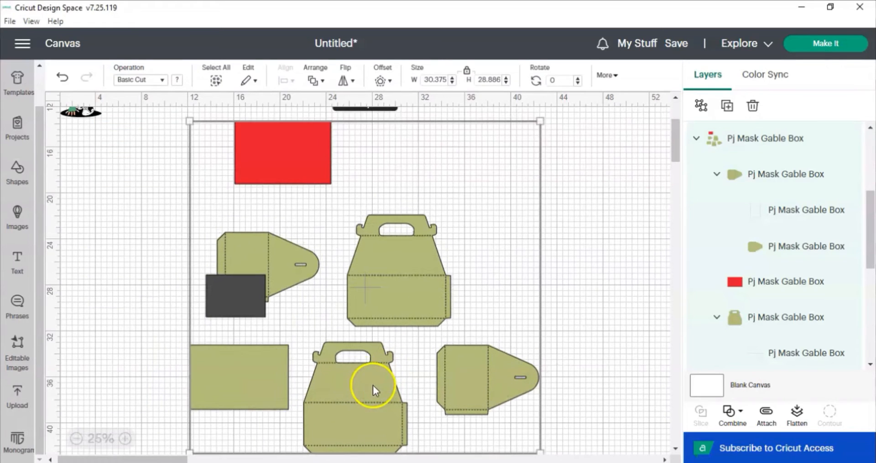
# Move the square back onto the front panel of the relocated gable box.
pyautogui.click(243, 299)
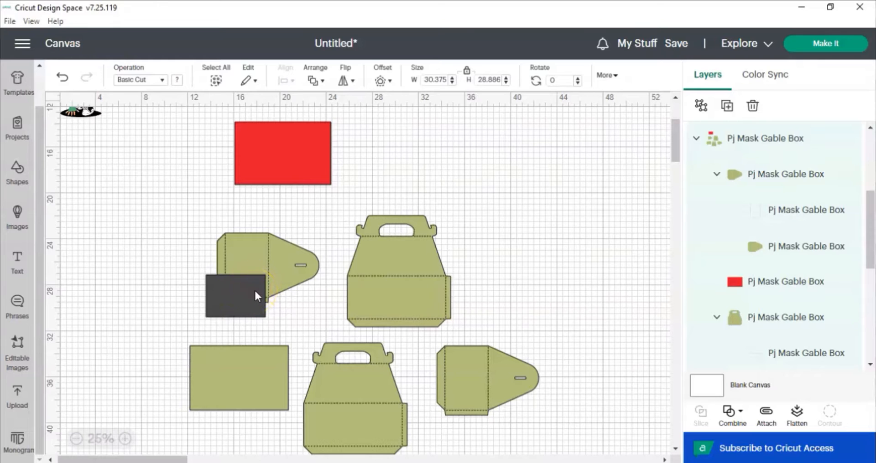
pyautogui.click(254, 297)
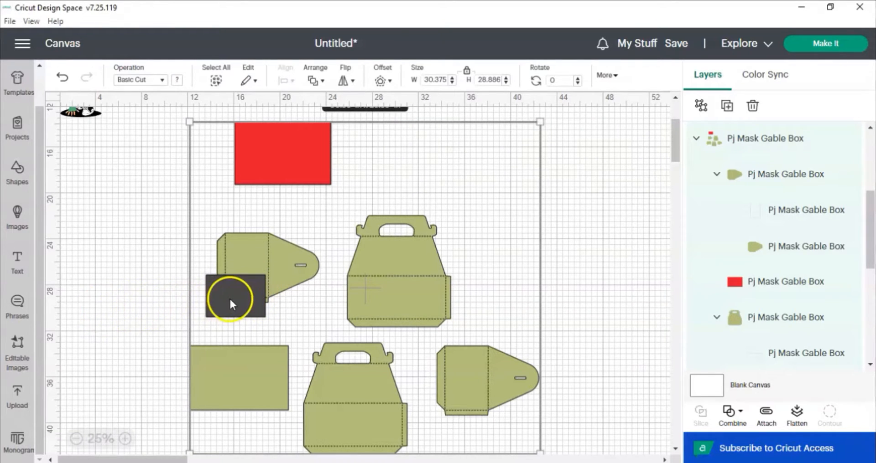
pyautogui.click(155, 304)
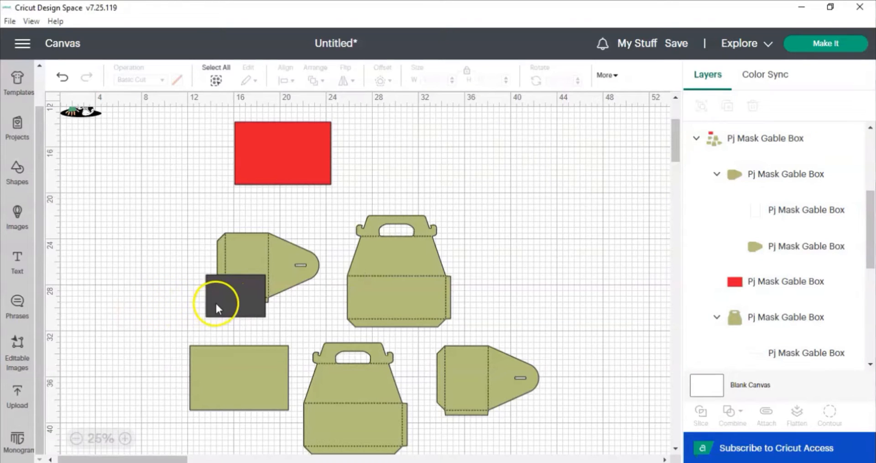
pyautogui.click(234, 300)
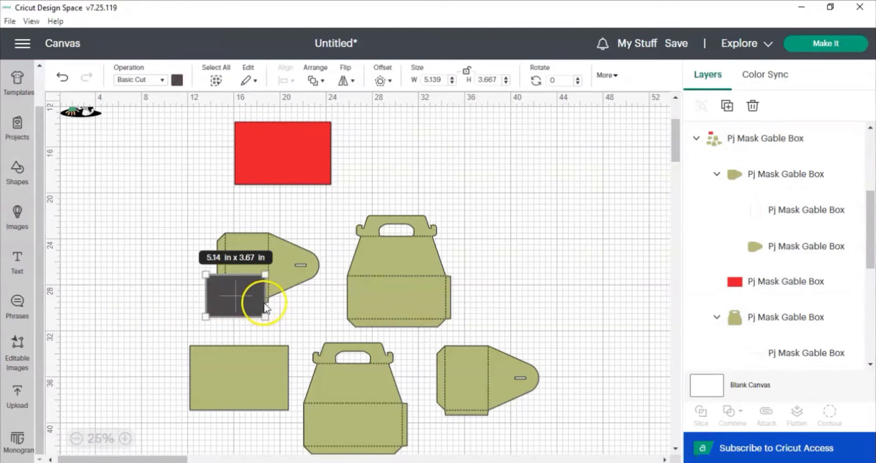
pyautogui.moveTo(265, 304); pyautogui.dragTo(320, 303)
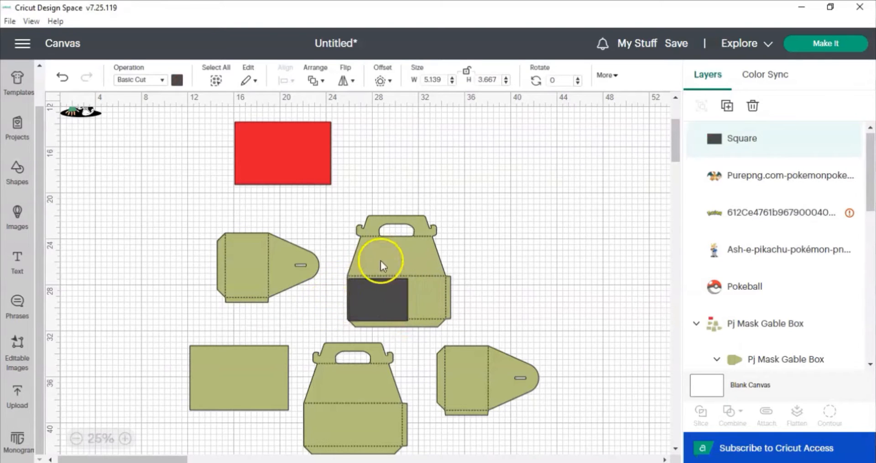
# Scale the gable box template down to about 22.14 x 21.05 in and reposition it.
pyautogui.click(418, 267)
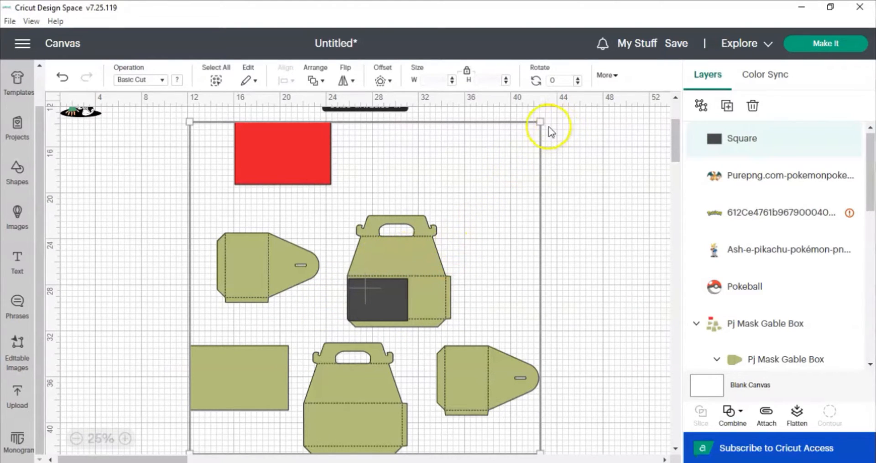
pyautogui.moveTo(538, 121); pyautogui.dragTo(451, 206)
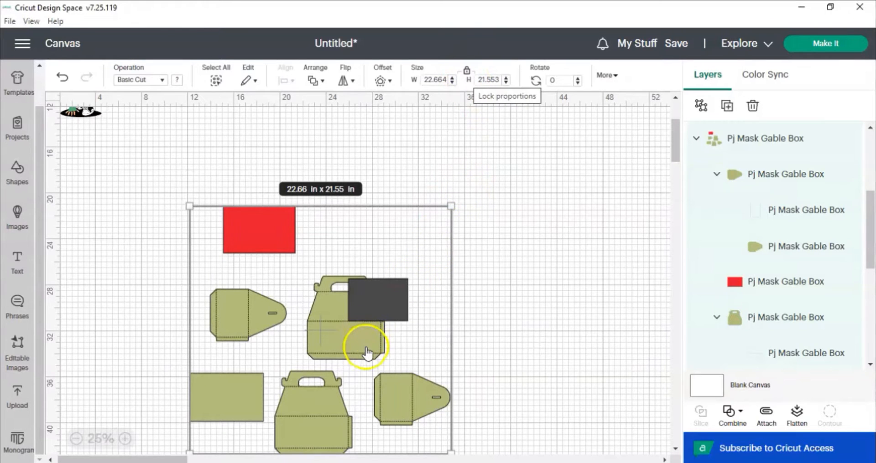
pyautogui.moveTo(365, 345); pyautogui.dragTo(406, 307)
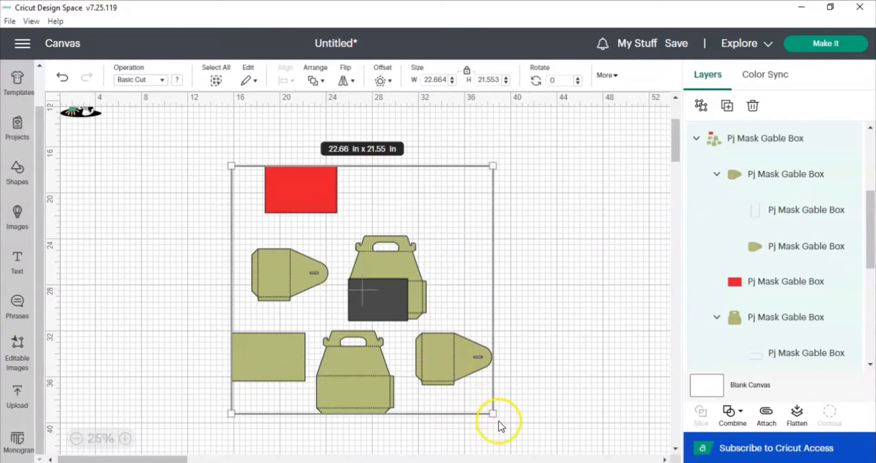
pyautogui.moveTo(494, 413)
pyautogui.mouseDown()
pyautogui.moveTo(471, 395)
pyautogui.moveTo(484, 409)
pyautogui.mouseUp()
pyautogui.click(408, 330)
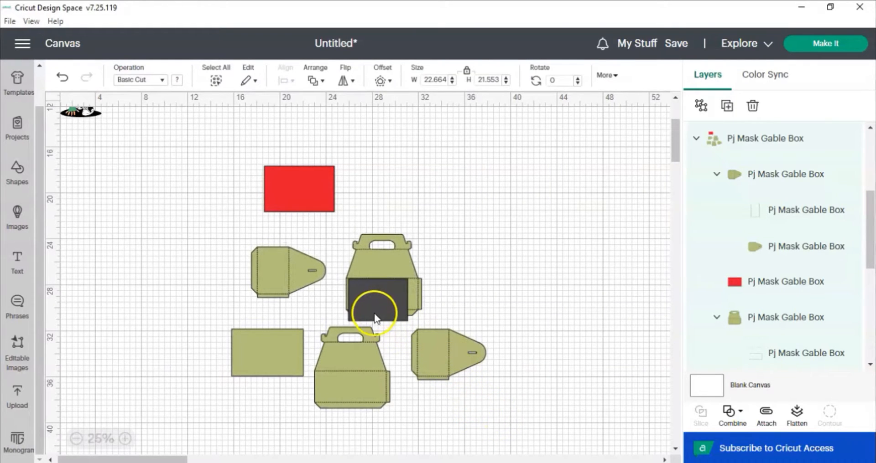
pyautogui.click(388, 304)
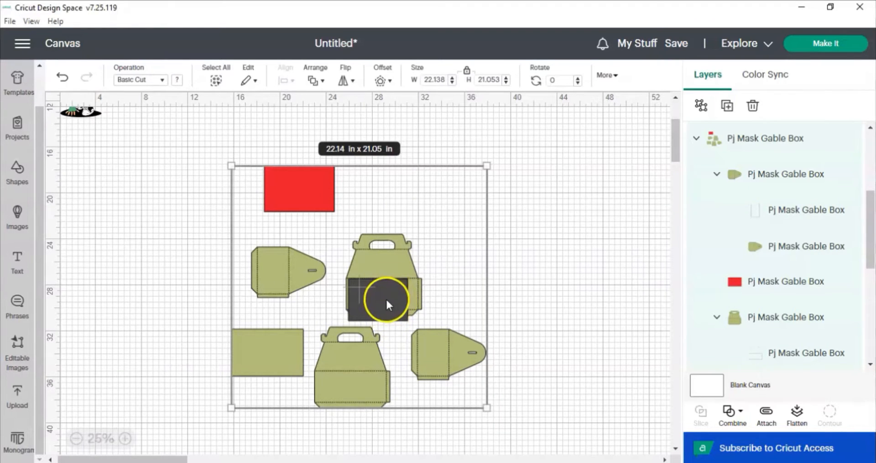
# Resize the square to about 5.36 x 2.89 in to fit the scaled box's front panel.
pyautogui.click(378, 305)
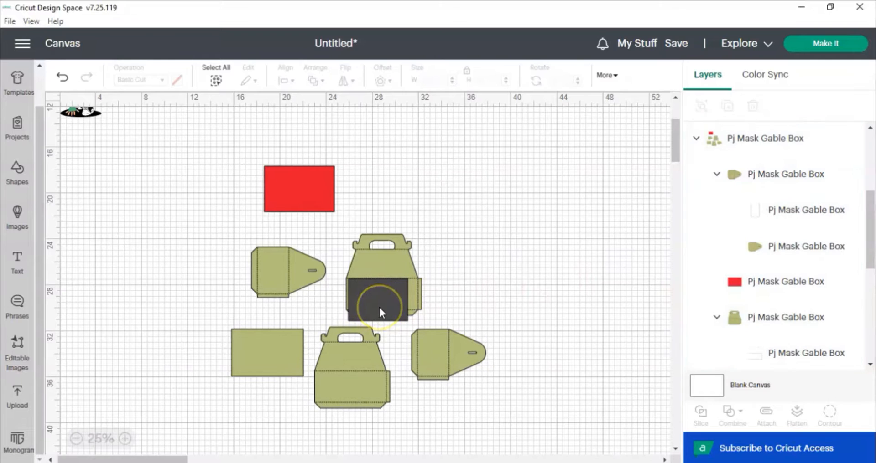
pyautogui.click(378, 305)
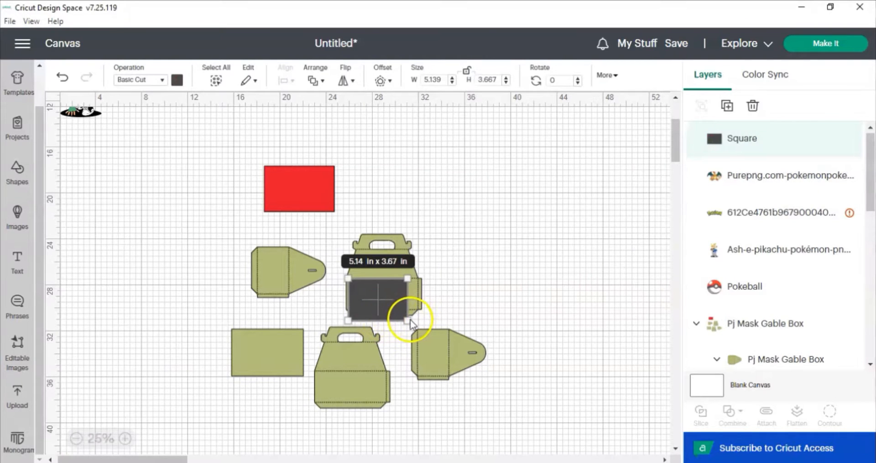
pyautogui.moveTo(408, 319); pyautogui.dragTo(410, 311)
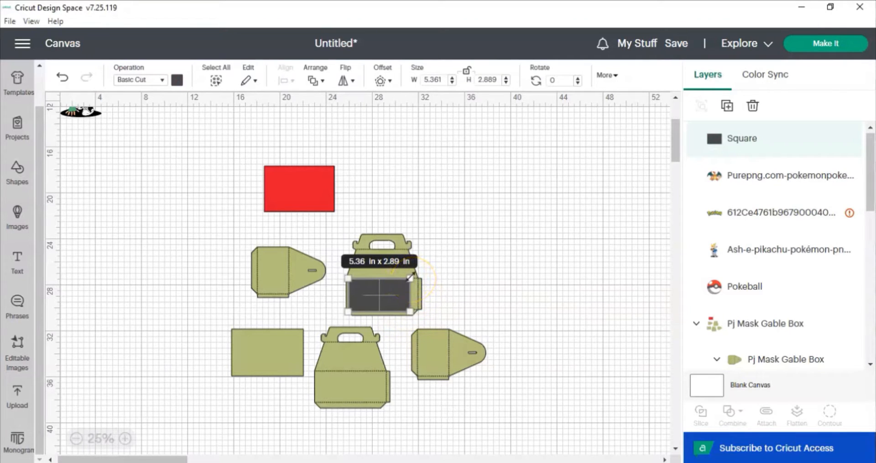
# Delete the black square from the gable box's front panel.
pyautogui.moveTo(410, 277); pyautogui.dragTo(416, 275)
pyautogui.click(396, 296)
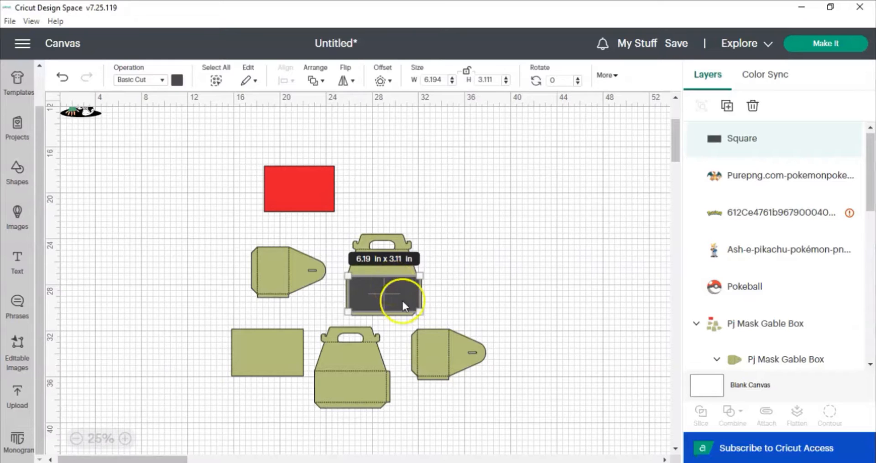
pyautogui.press('Delete')
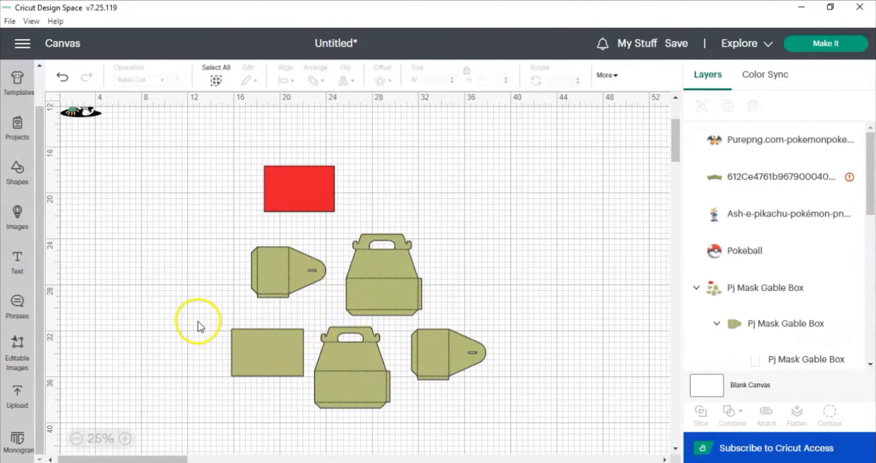
# Select all the Pokémon images and move them beside the gable box, at about x 38.06, y 20.78.
pyautogui.scroll(3, 365, 301)
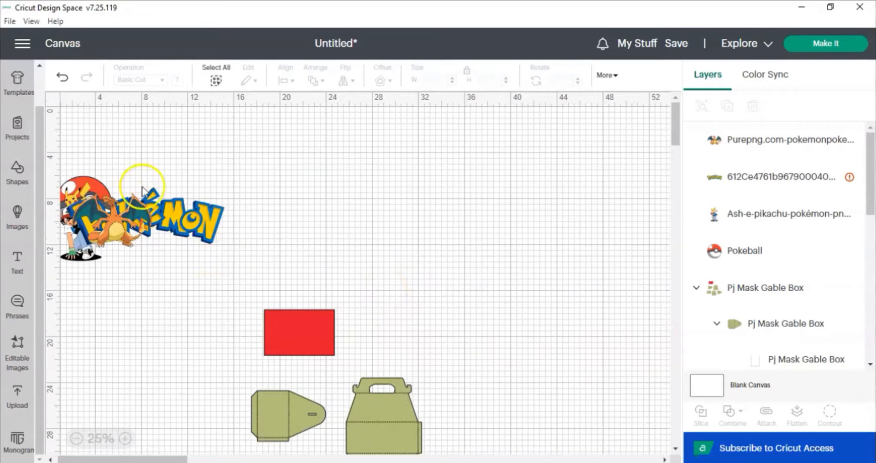
pyautogui.moveTo(237, 158); pyautogui.dragTo(59, 264)
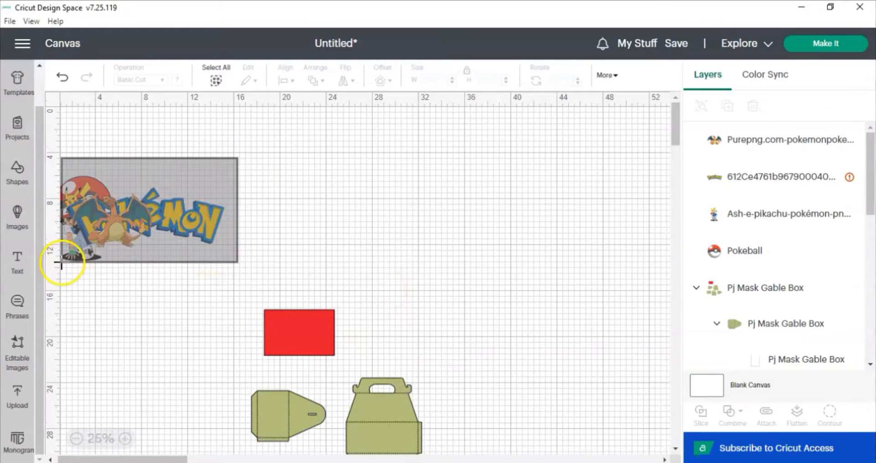
pyautogui.moveTo(97, 227); pyautogui.dragTo(391, 285)
pyautogui.moveTo(681, 370); pyautogui.dragTo(471, 357)
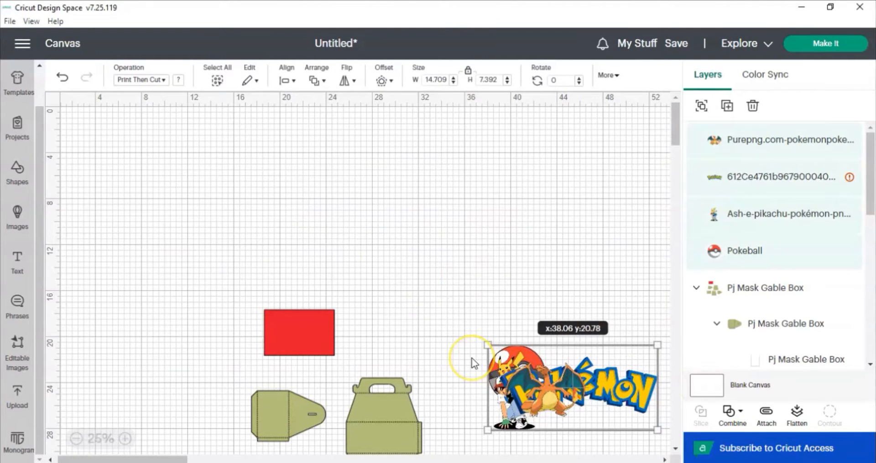
pyautogui.click(472, 358)
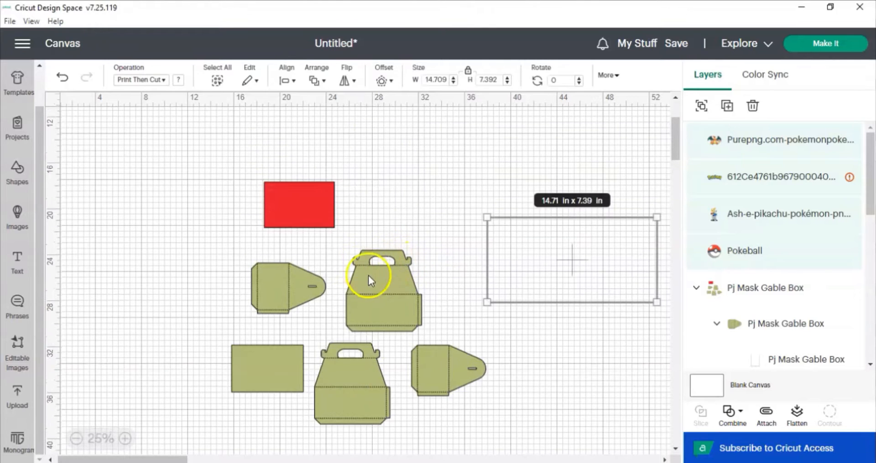
# Select the upper front panel of the box and switch its operation to Print Then Cut.
pyautogui.click(391, 286)
pyautogui.click(399, 286)
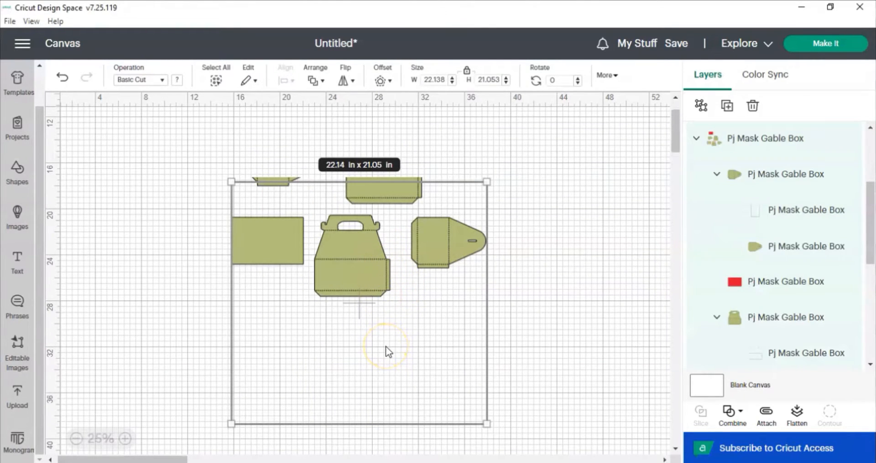
pyautogui.click(385, 358)
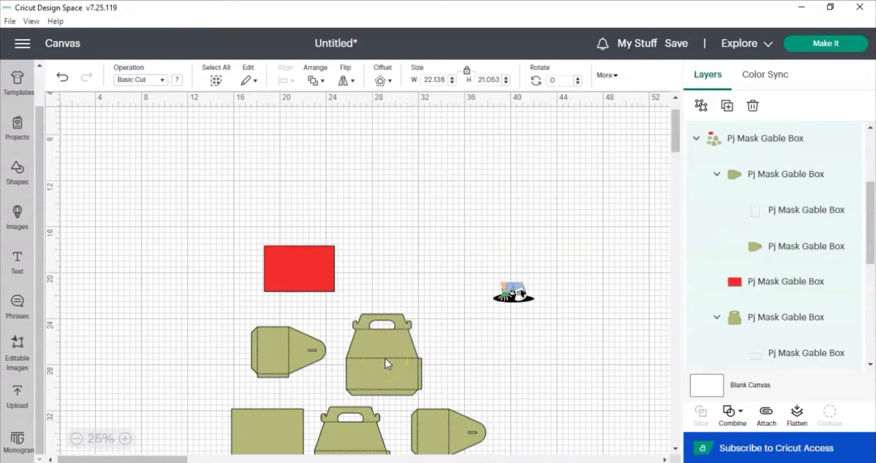
pyautogui.scroll(-3, 392, 354)
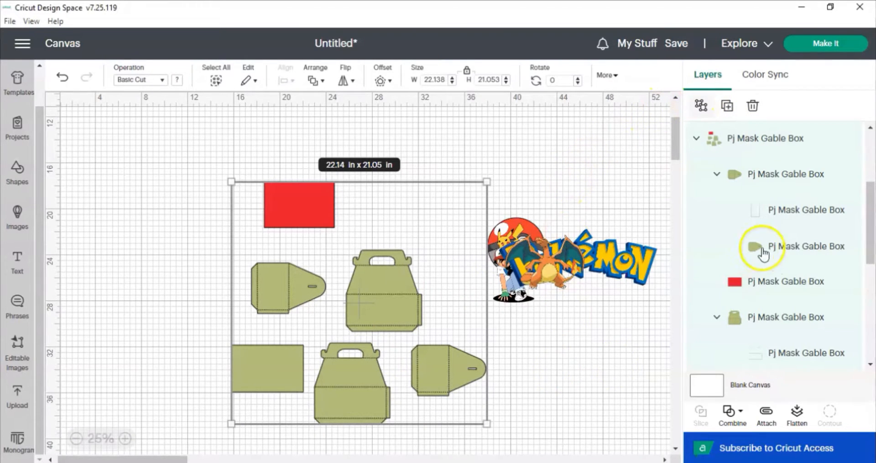
pyautogui.click(540, 350)
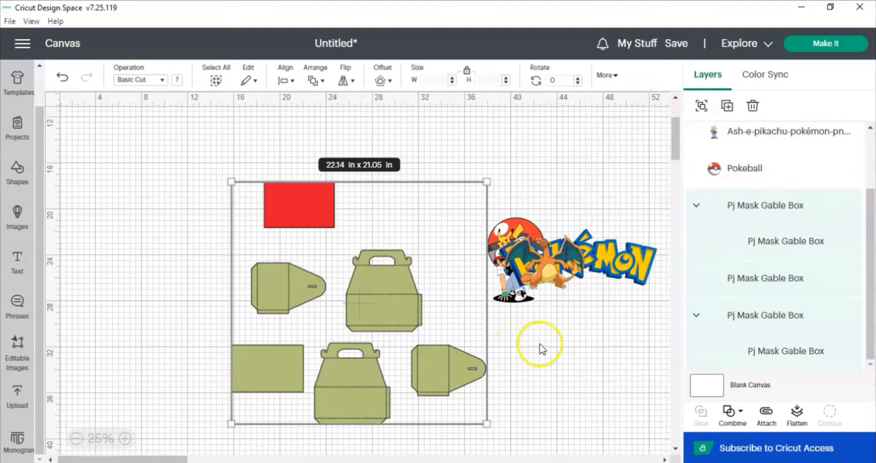
pyautogui.click(422, 329)
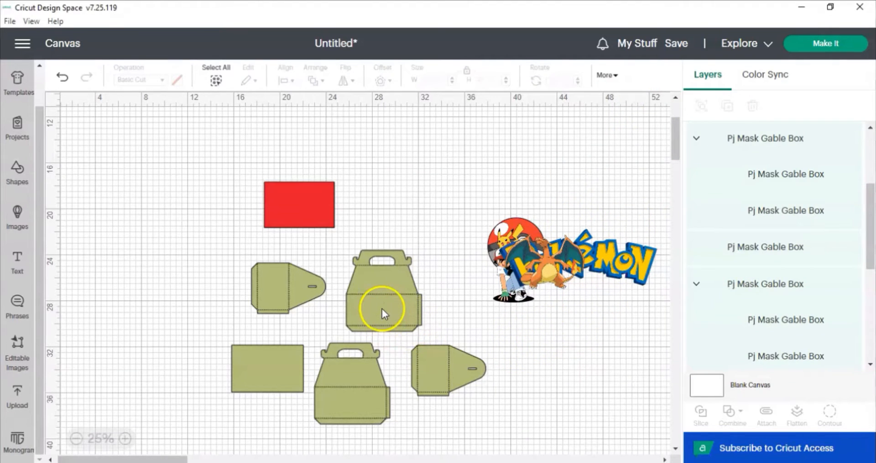
pyautogui.click(382, 308)
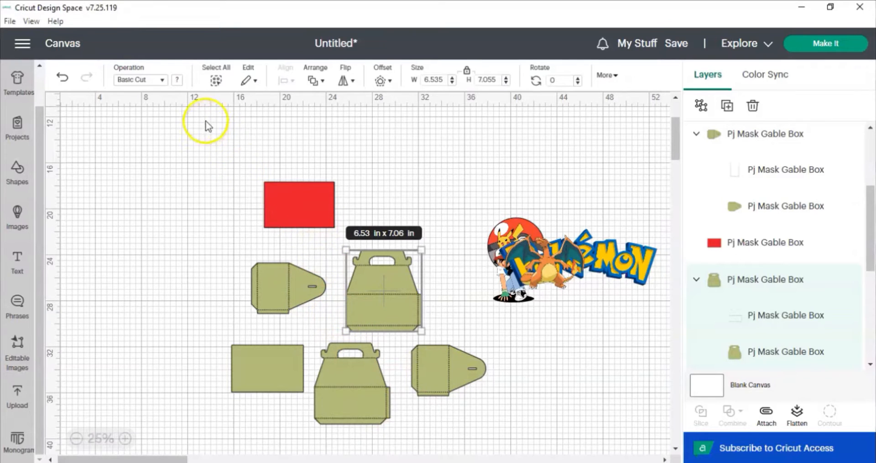
pyautogui.click(162, 82)
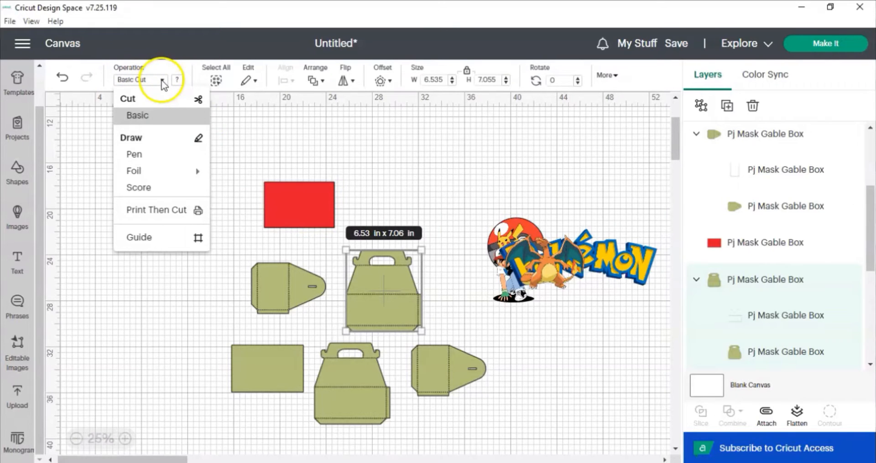
pyautogui.click(157, 211)
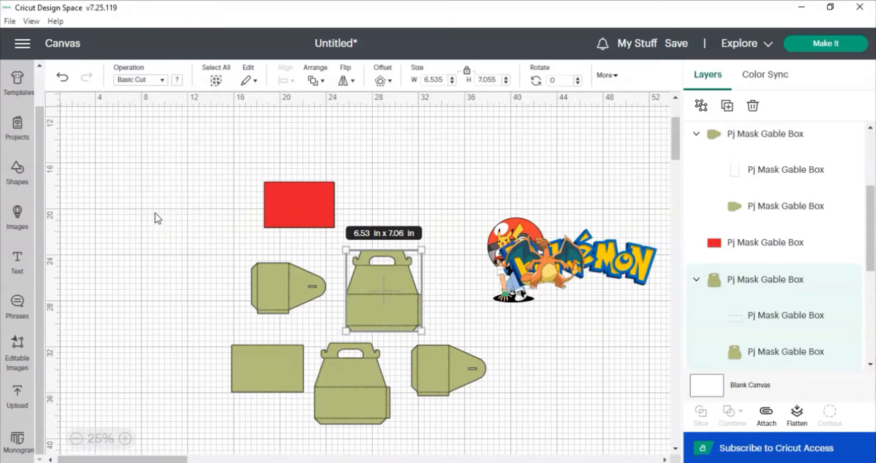
# Browse the pattern print types for the panel and open the pattern fill upload, then cancel it.
pyautogui.click(180, 82)
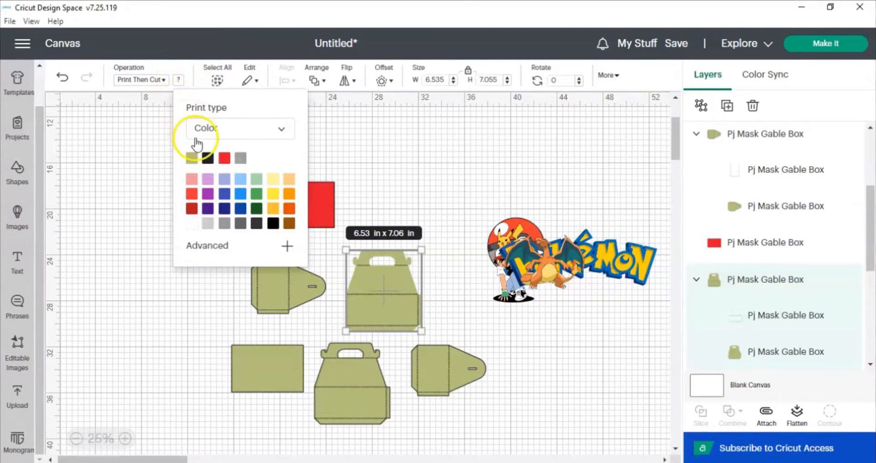
pyautogui.click(279, 133)
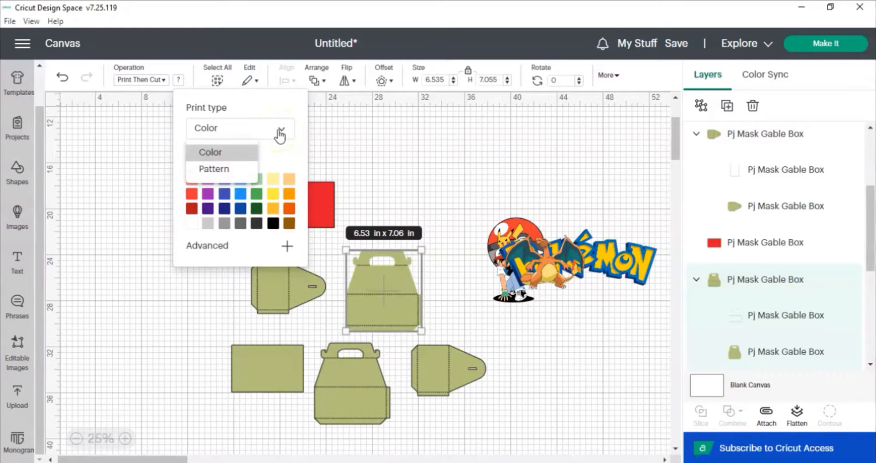
pyautogui.click(231, 171)
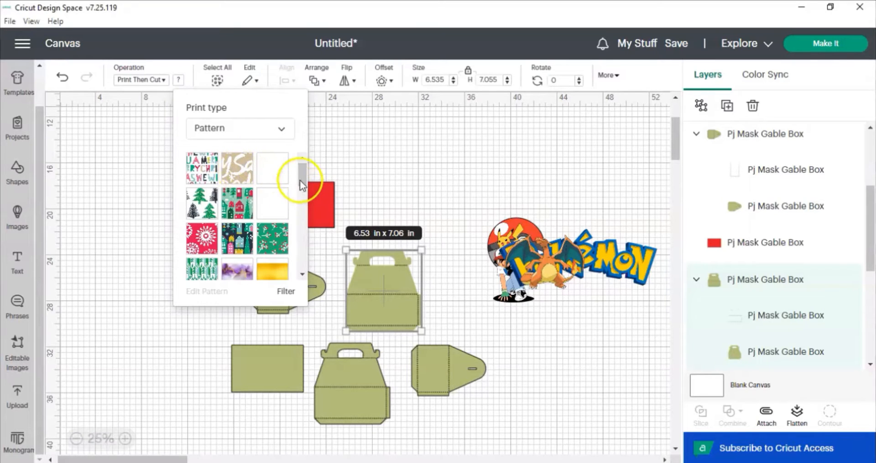
pyautogui.moveTo(301, 177); pyautogui.dragTo(301, 199)
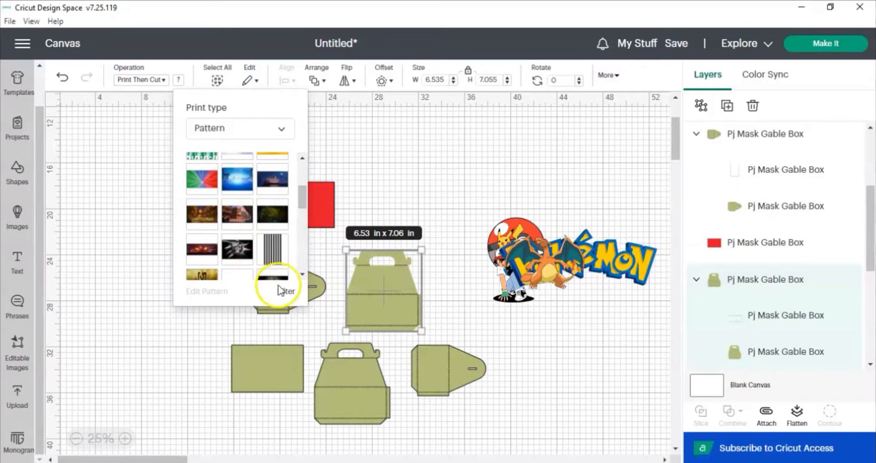
pyautogui.moveTo(301, 204); pyautogui.dragTo(301, 207)
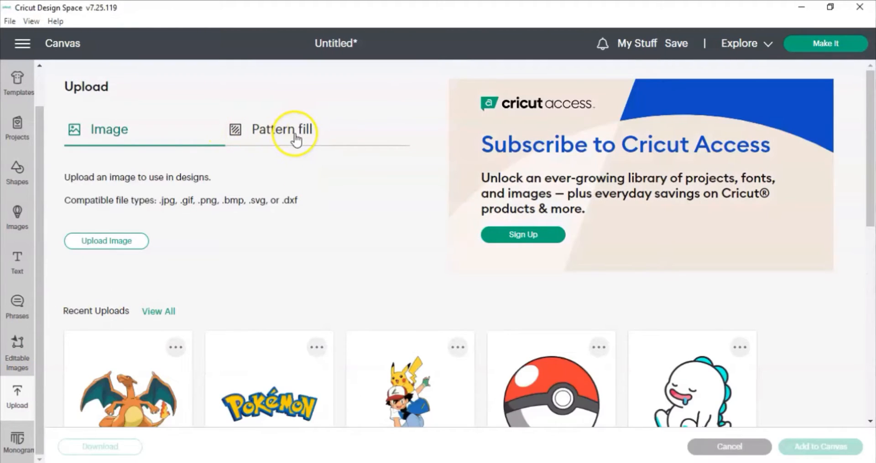
pyautogui.click(295, 137)
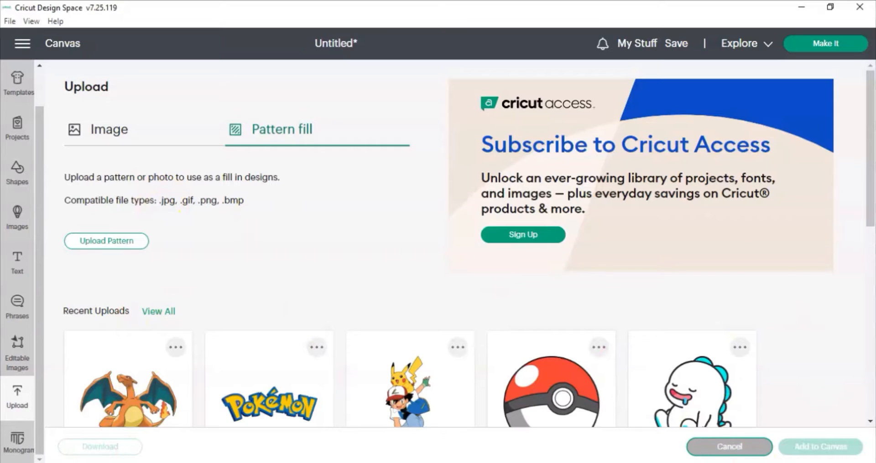
pyautogui.click(757, 452)
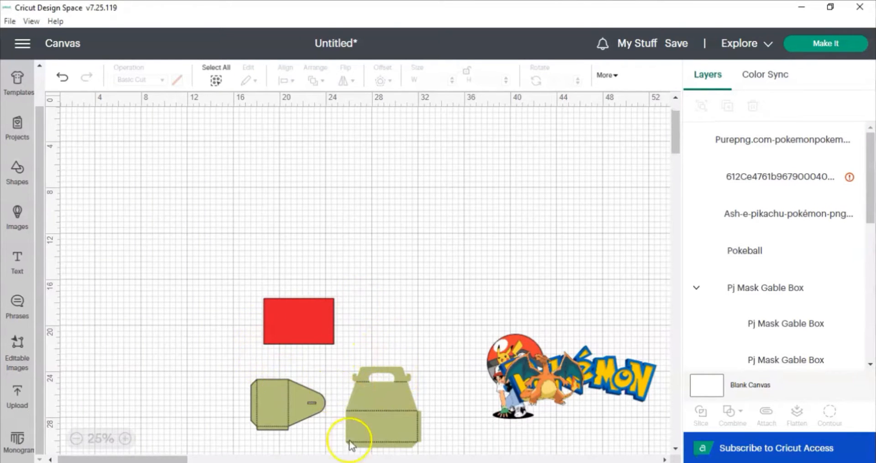
# Set the upper front panel's operation back to Basic Cut.
pyautogui.scroll(-3, 384, 409)
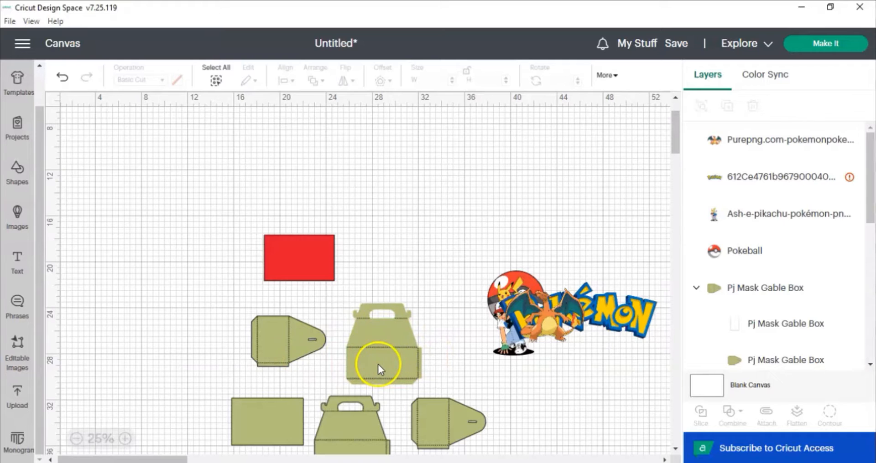
pyautogui.scroll(-2, 377, 365)
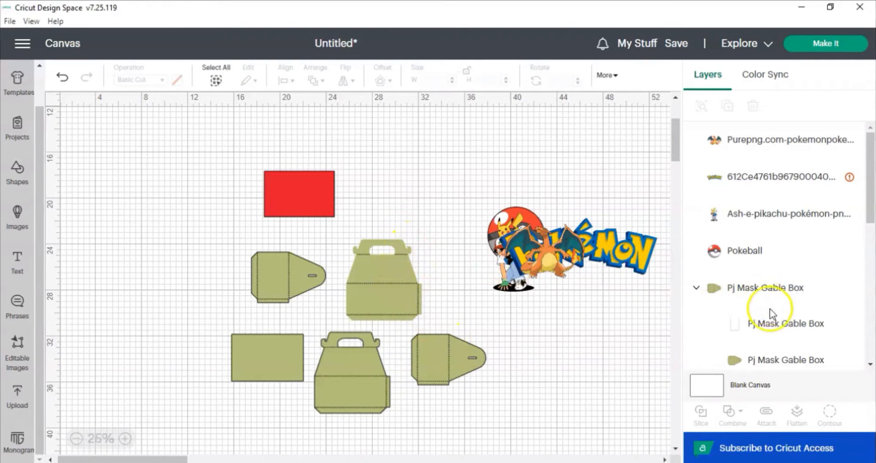
pyautogui.click(780, 351)
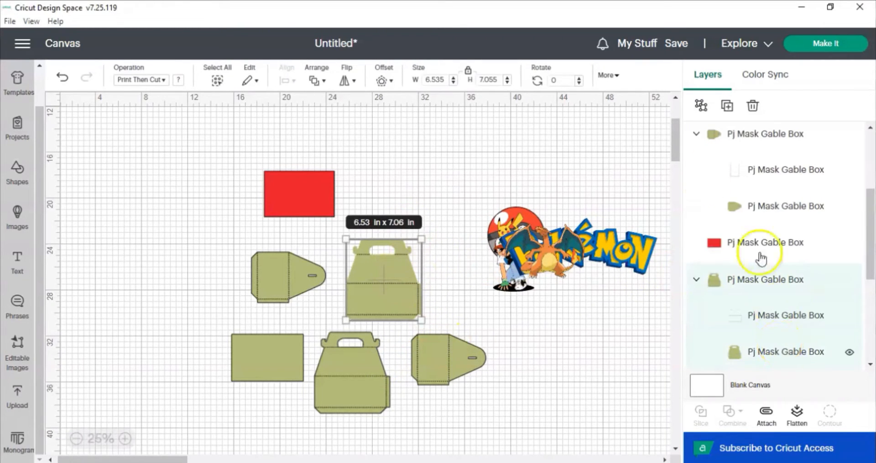
pyautogui.click(164, 83)
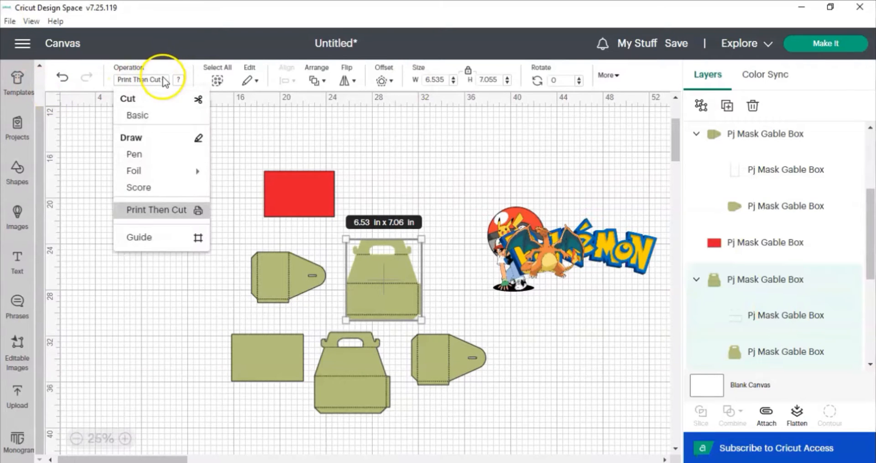
pyautogui.click(141, 117)
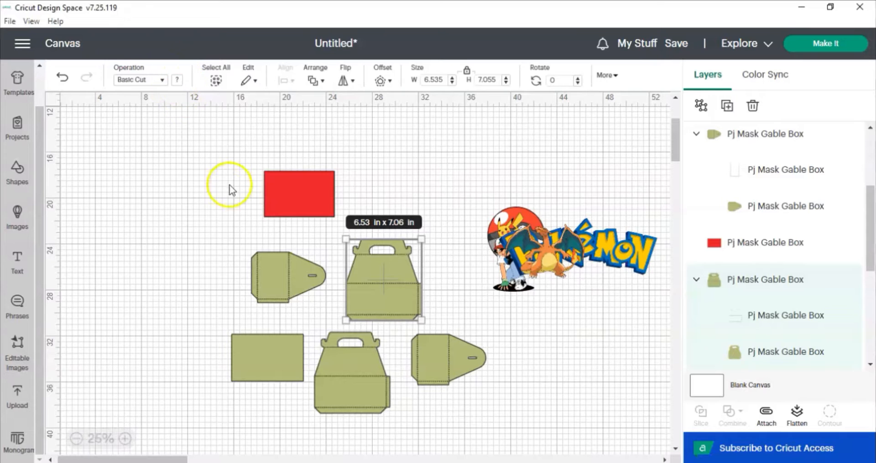
# Change the upper gable-shaped front panel's color to red.
pyautogui.click(419, 177)
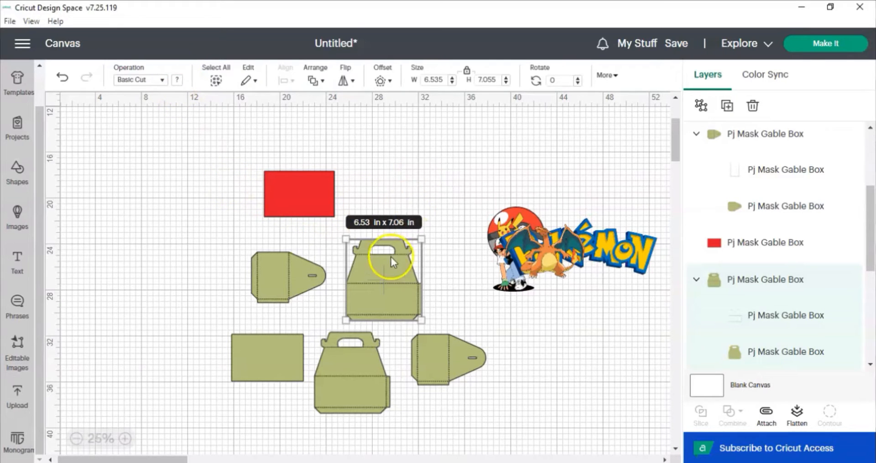
pyautogui.click(368, 268)
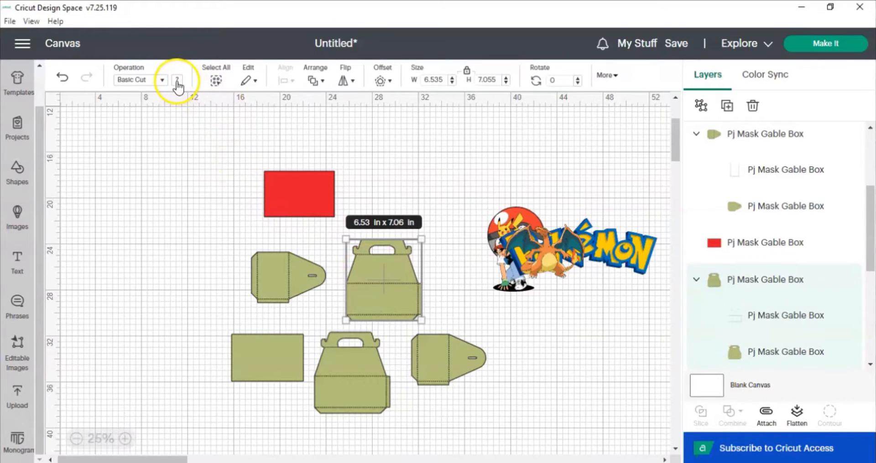
pyautogui.click(178, 84)
pyautogui.click(223, 133)
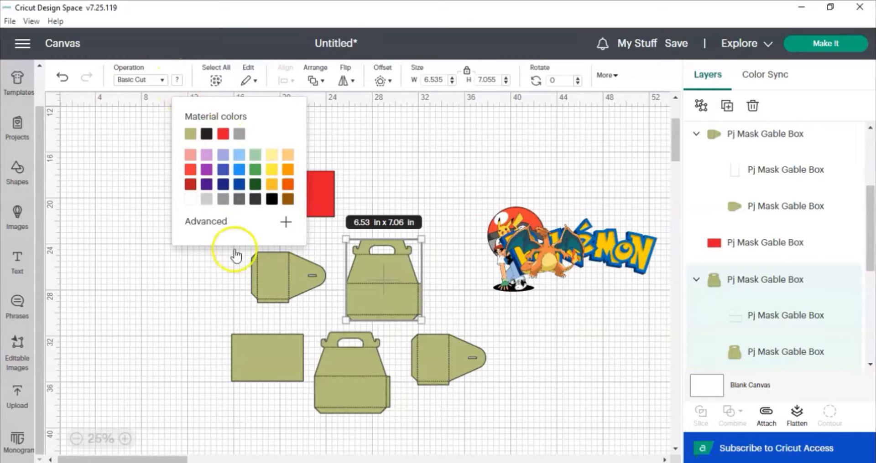
# Color the upper side panel and the lower rectangular panel red as well.
pyautogui.click(279, 274)
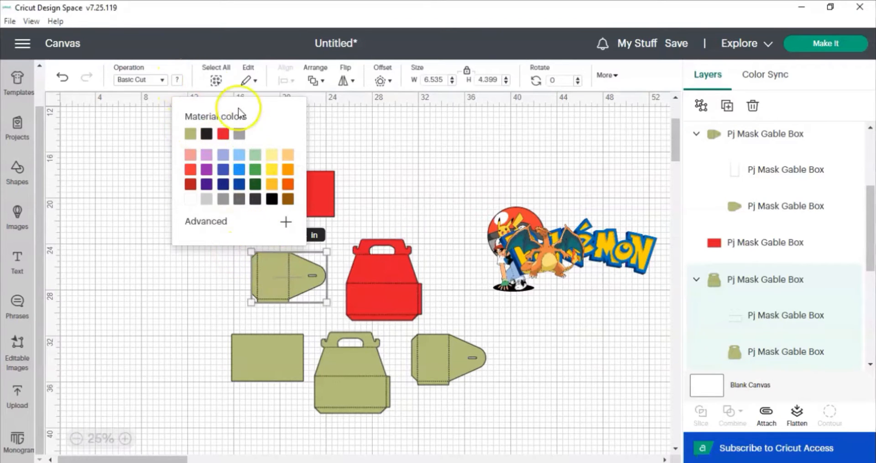
pyautogui.click(175, 84)
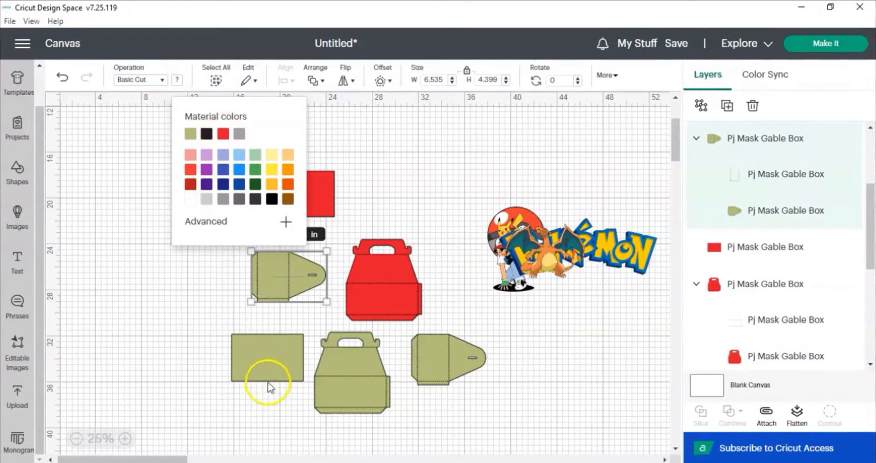
pyautogui.click(222, 134)
pyautogui.click(266, 358)
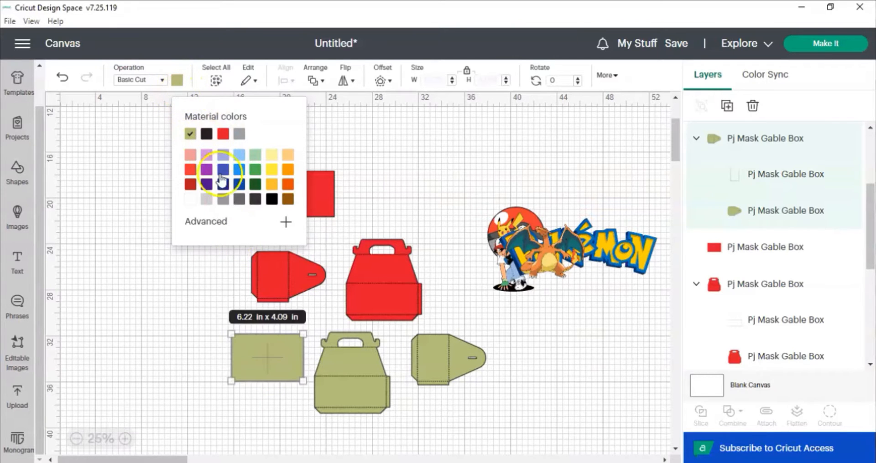
pyautogui.click(180, 84)
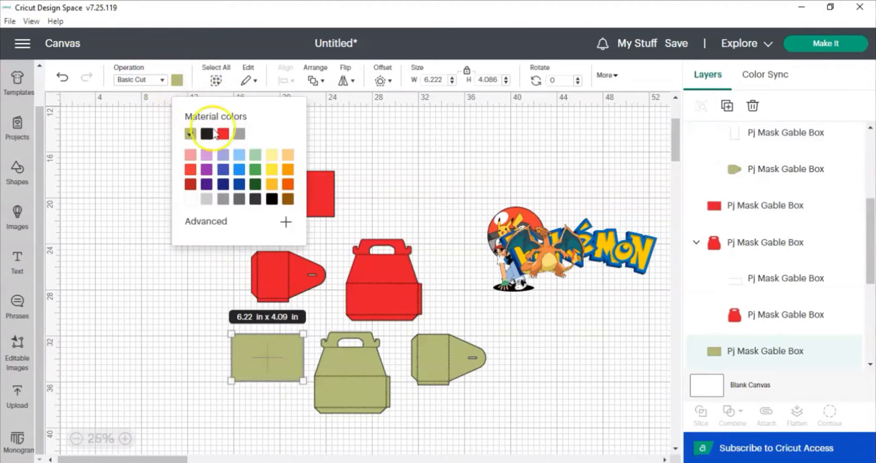
pyautogui.click(222, 133)
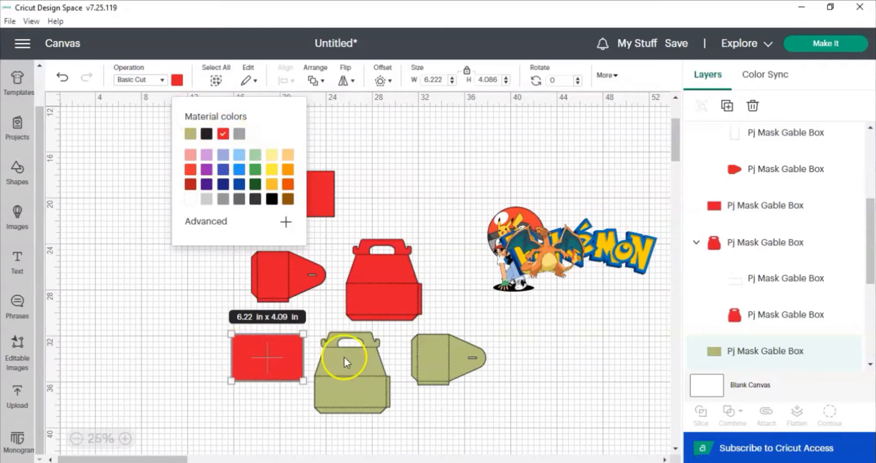
# Change the lower gable-shaped front panel's color to red.
pyautogui.click(344, 365)
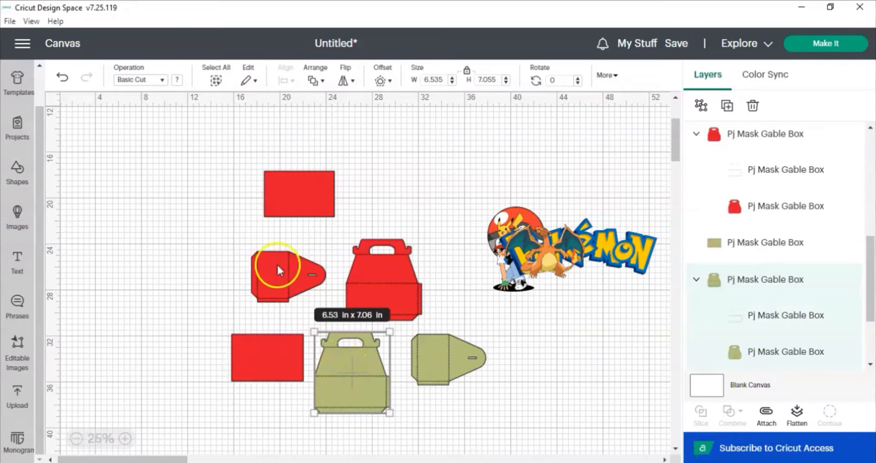
pyautogui.click(177, 83)
pyautogui.click(223, 137)
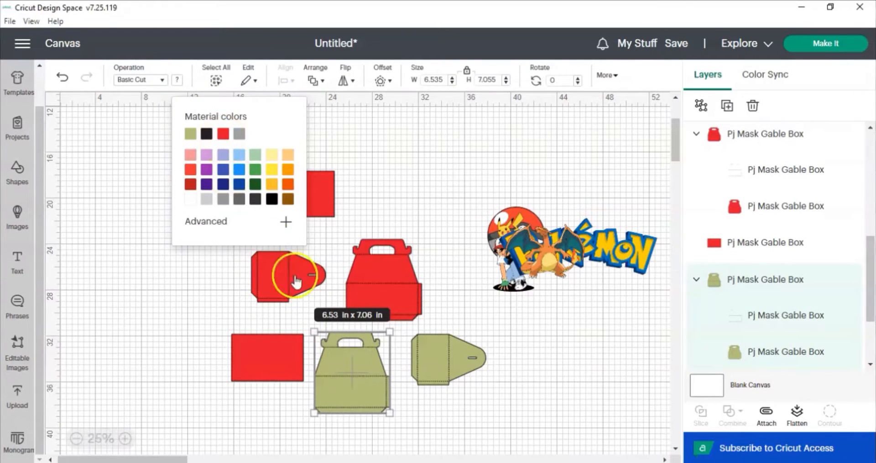
# Color the lower side panel red as well.
pyautogui.click(441, 357)
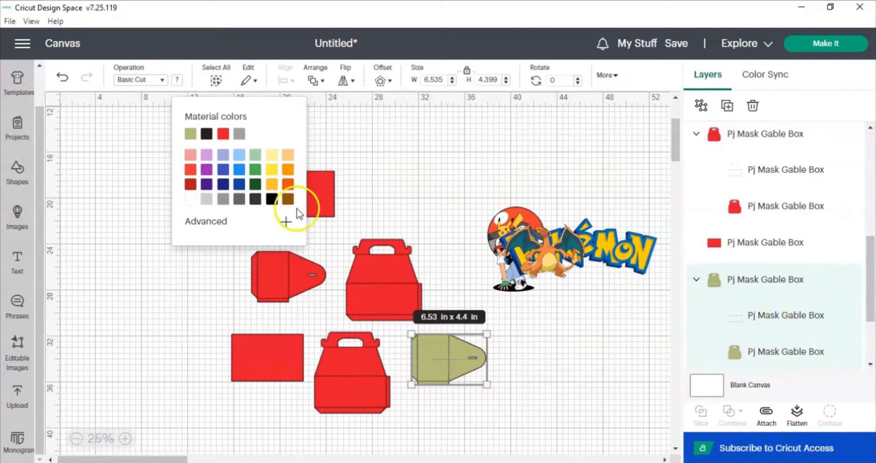
pyautogui.click(223, 134)
pyautogui.click(552, 365)
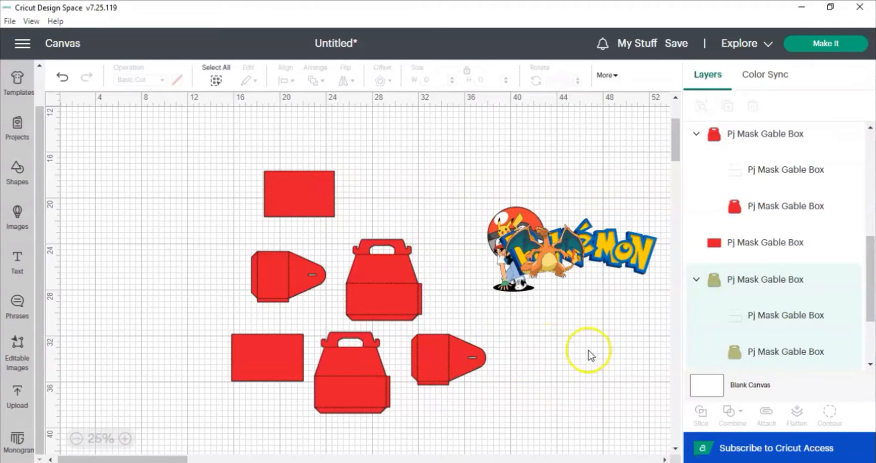
# Set the operation of the lower front panel's fold-line layer to Score, undoing an accidental rotation.
pyautogui.click(727, 319)
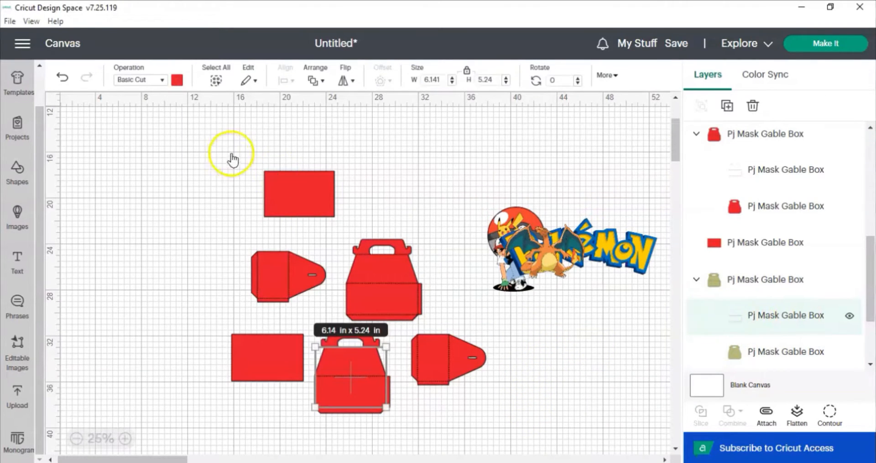
pyautogui.click(162, 80)
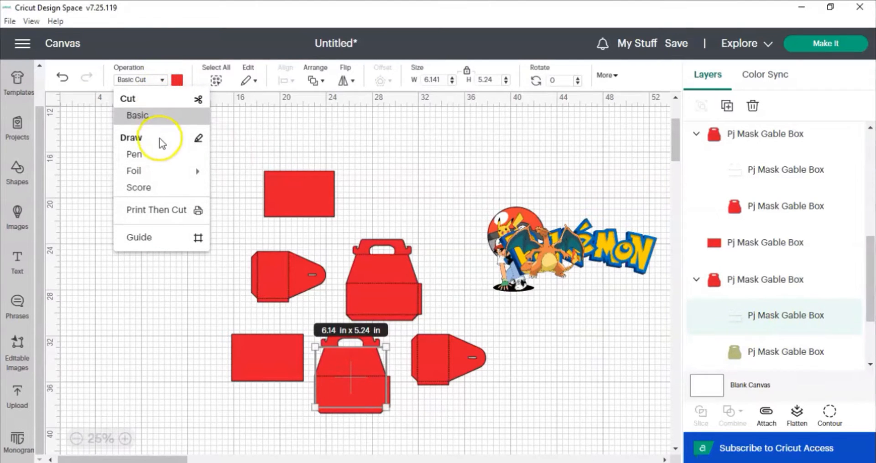
pyautogui.click(157, 191)
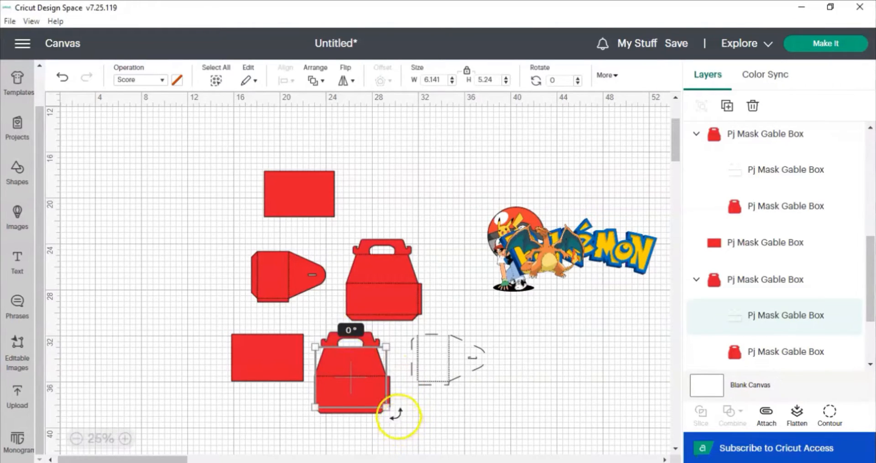
pyautogui.moveTo(416, 444); pyautogui.dragTo(423, 441)
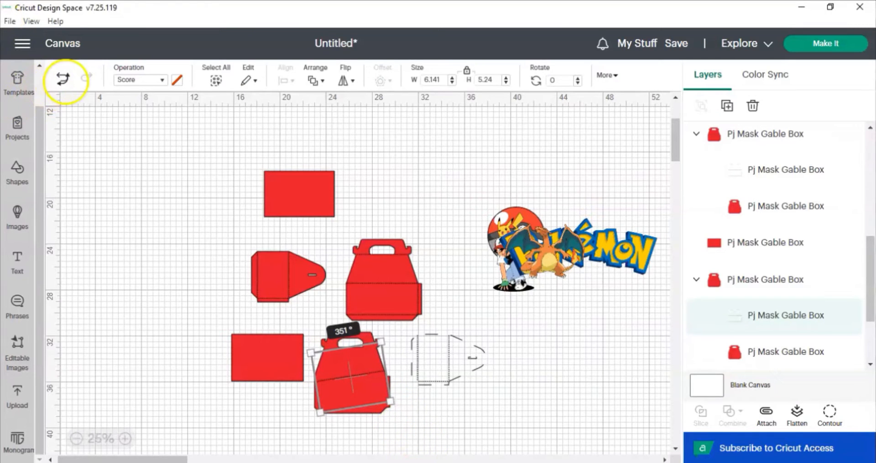
pyautogui.click(64, 79)
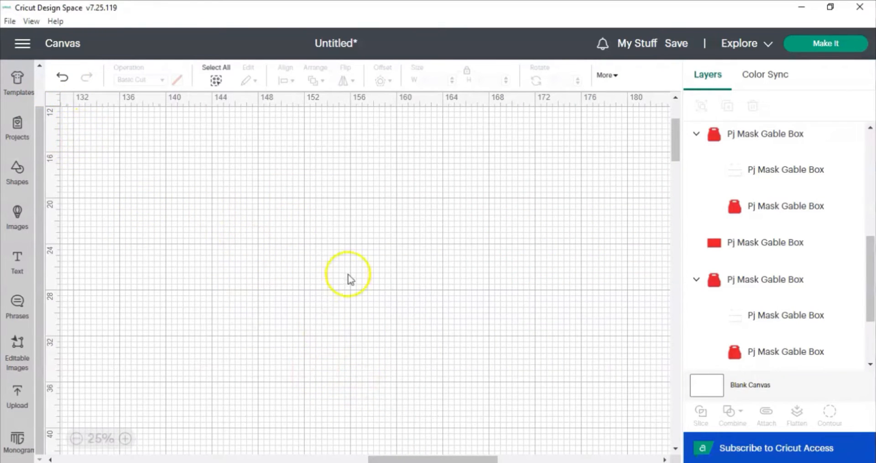
pyautogui.click(733, 314)
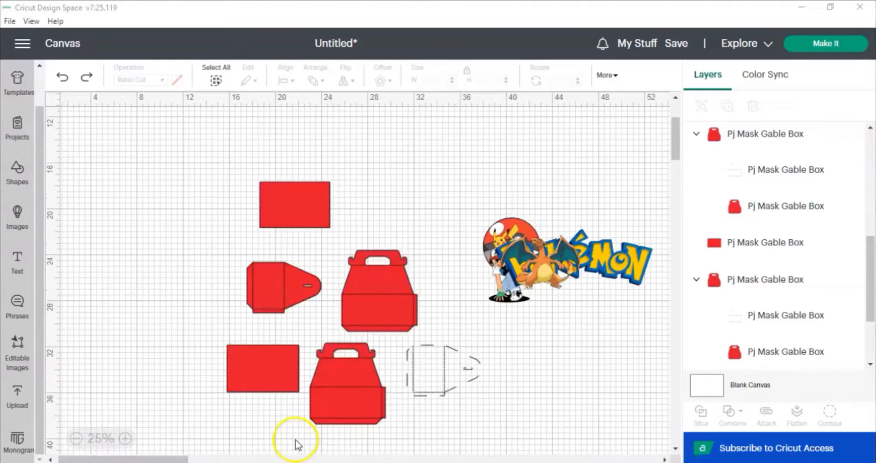
# Select the lower front panel's pieces and attach them together.
pyautogui.click(350, 381)
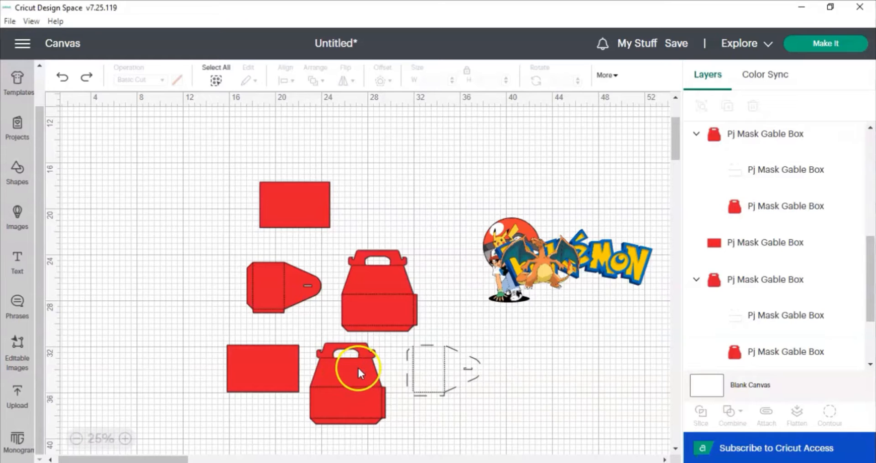
pyautogui.moveTo(306, 434); pyautogui.dragTo(357, 367)
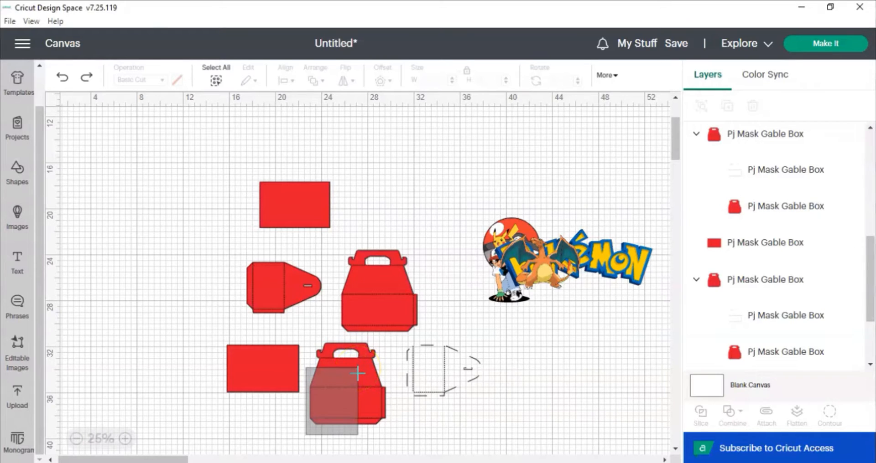
pyautogui.click(773, 426)
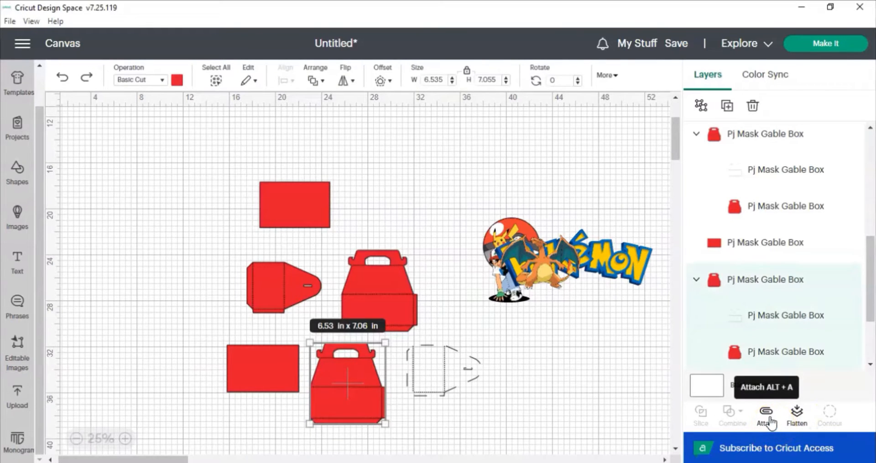
pyautogui.click(771, 423)
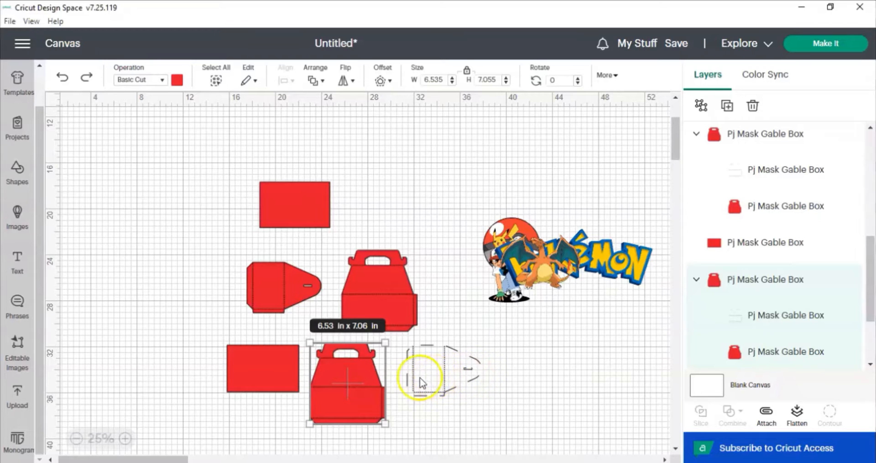
# Set the lower side panel back to Basic Cut and color it red.
pyautogui.click(440, 374)
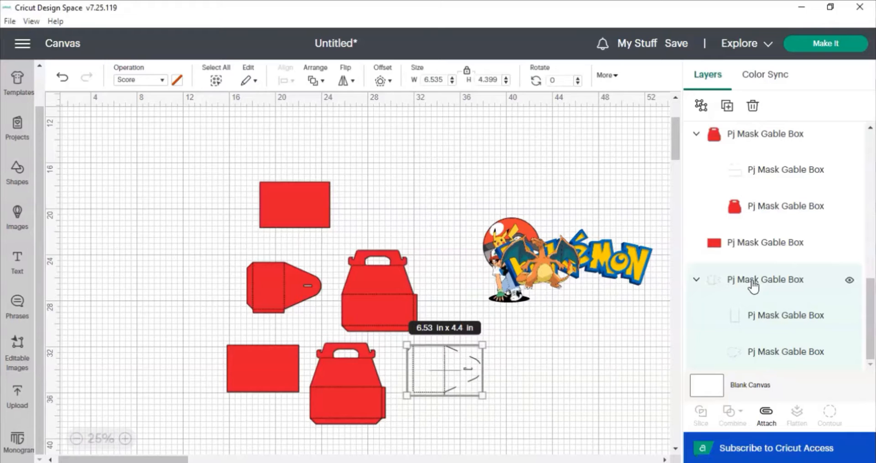
pyautogui.click(159, 86)
pyautogui.click(156, 114)
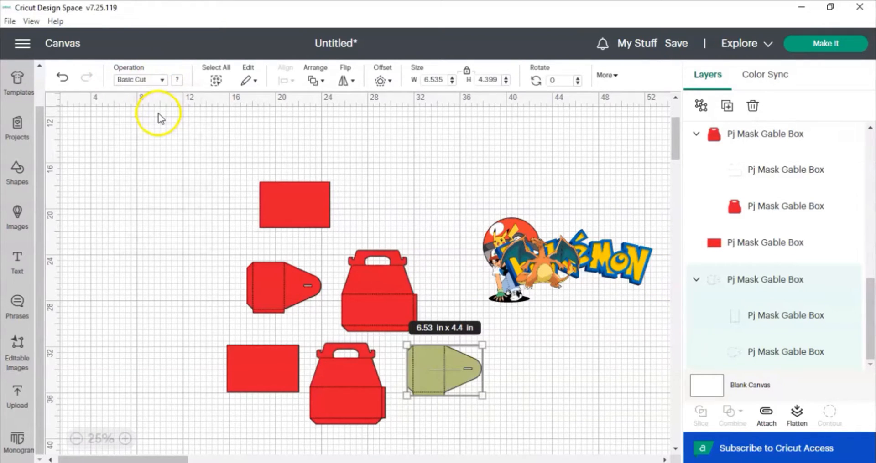
pyautogui.click(181, 85)
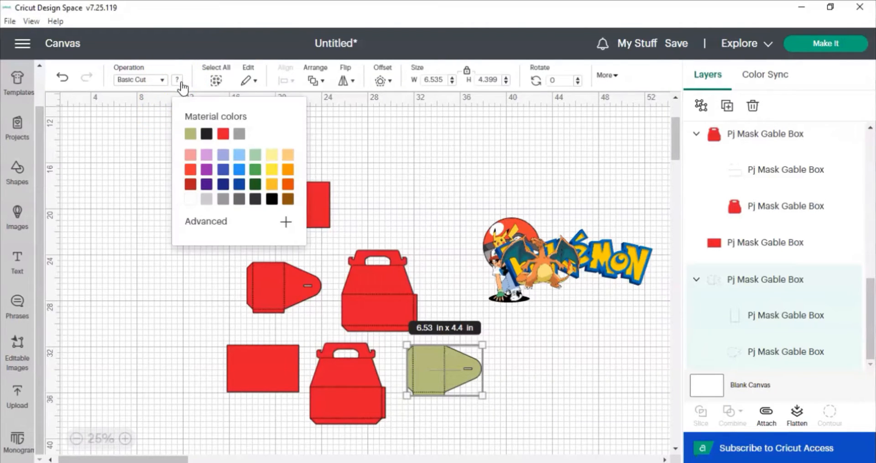
pyautogui.click(223, 133)
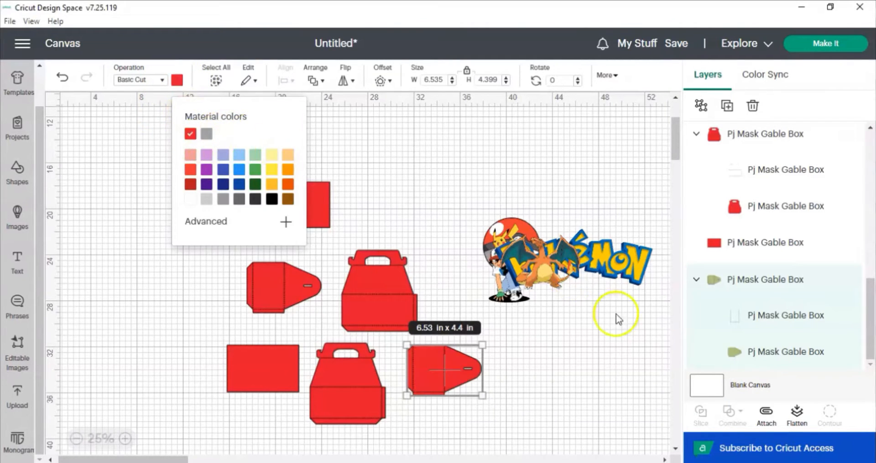
# Set the operation of the lower side panel's fold-line layer to Score.
pyautogui.click(755, 321)
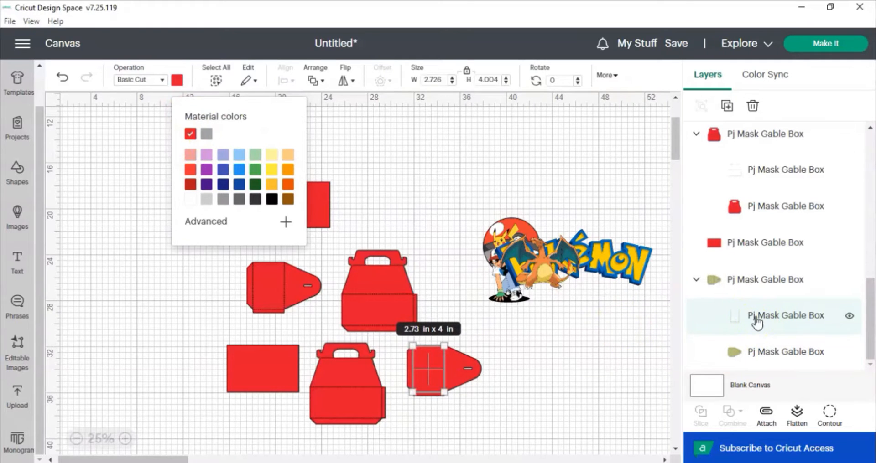
pyautogui.click(163, 80)
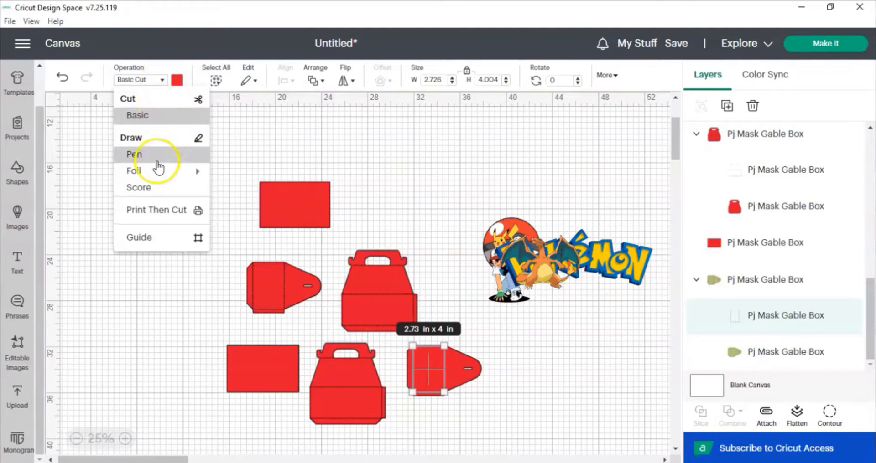
pyautogui.click(155, 186)
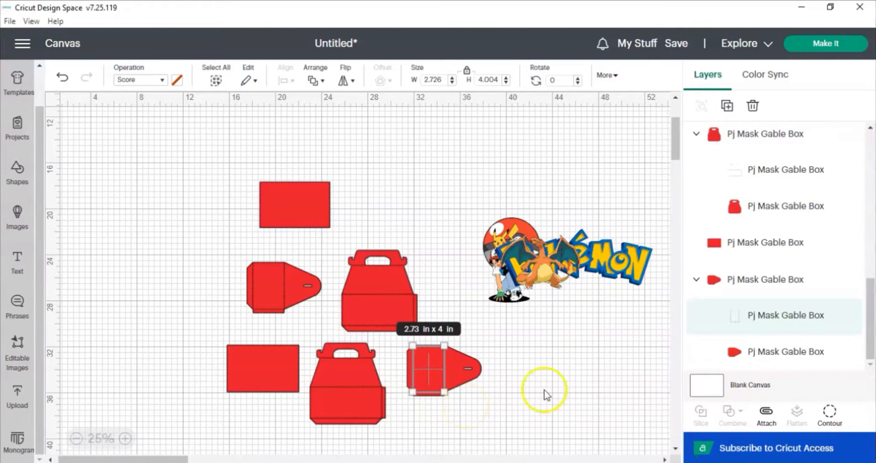
# Select the lower side panel's pieces and attach them together.
pyautogui.click(471, 409)
pyautogui.moveTo(471, 410); pyautogui.dragTo(418, 339)
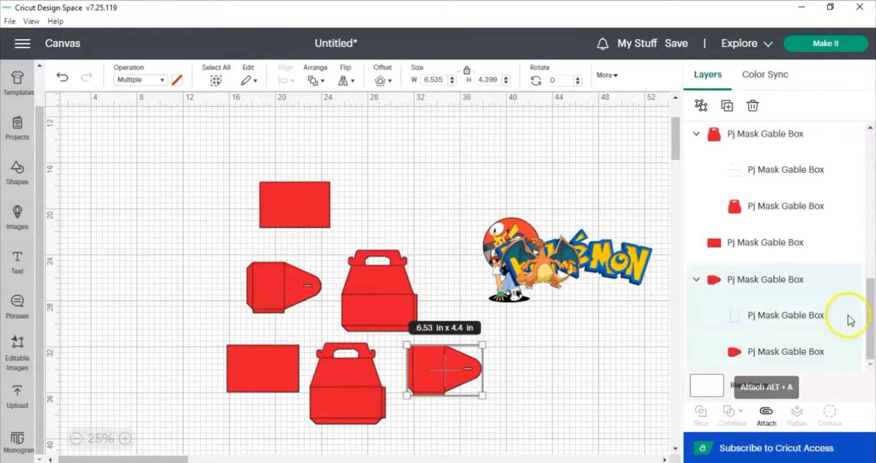
pyautogui.click(745, 175)
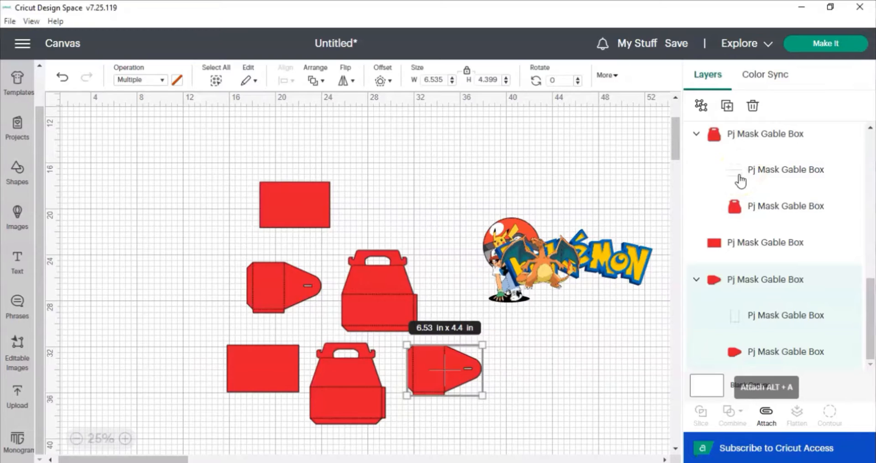
pyautogui.click(743, 176)
pyautogui.click(162, 81)
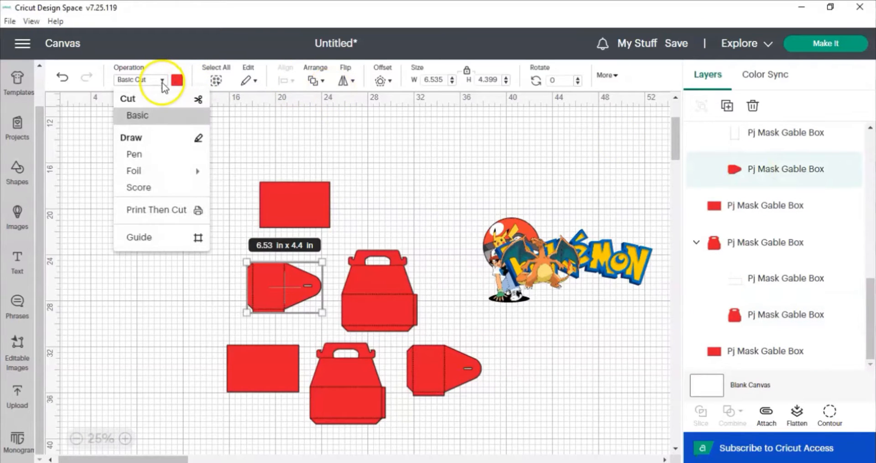
pyautogui.click(163, 191)
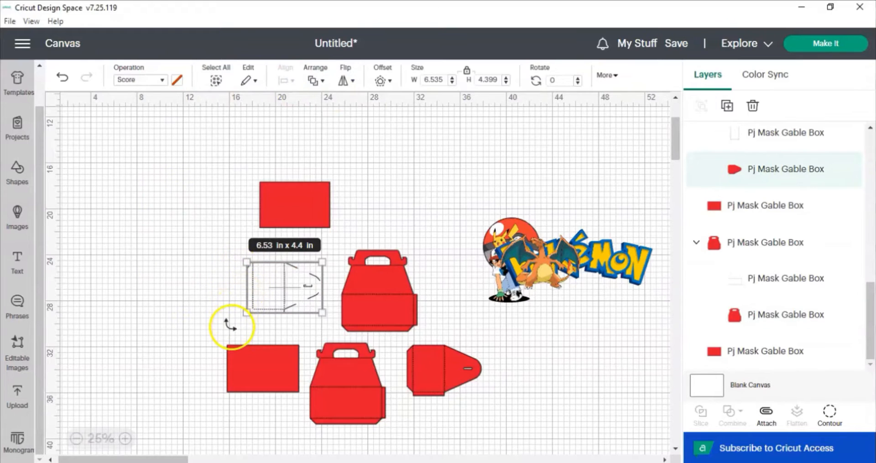
pyautogui.click(158, 86)
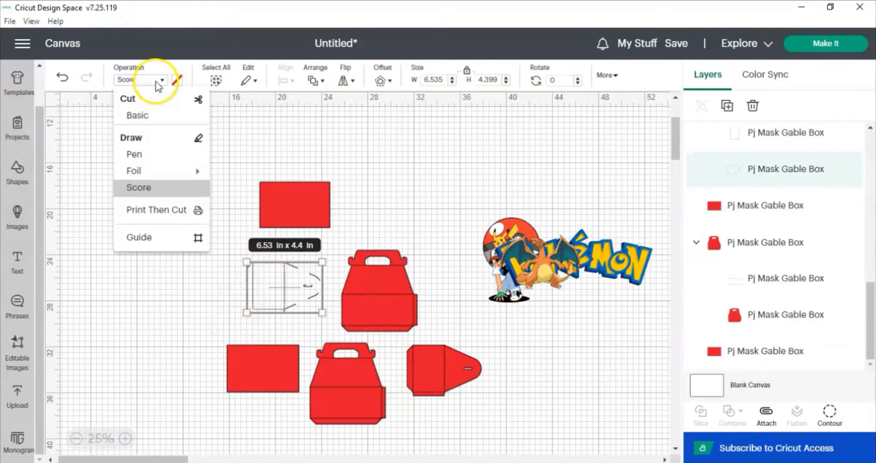
pyautogui.click(152, 116)
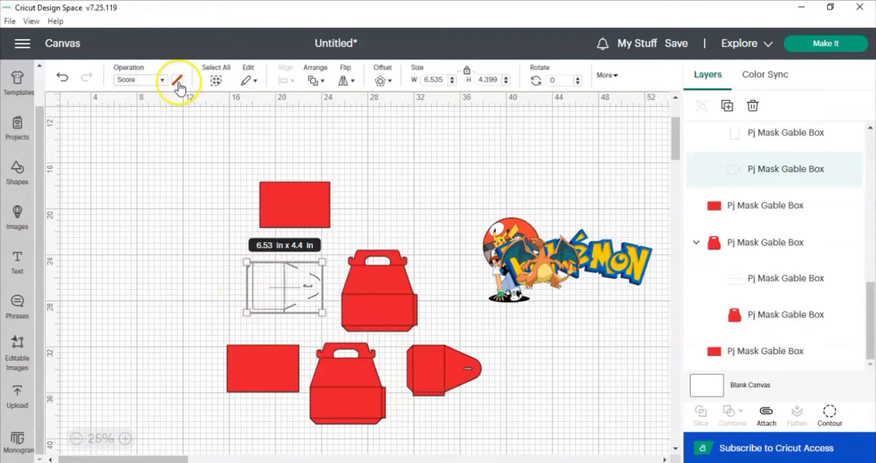
pyautogui.click(178, 81)
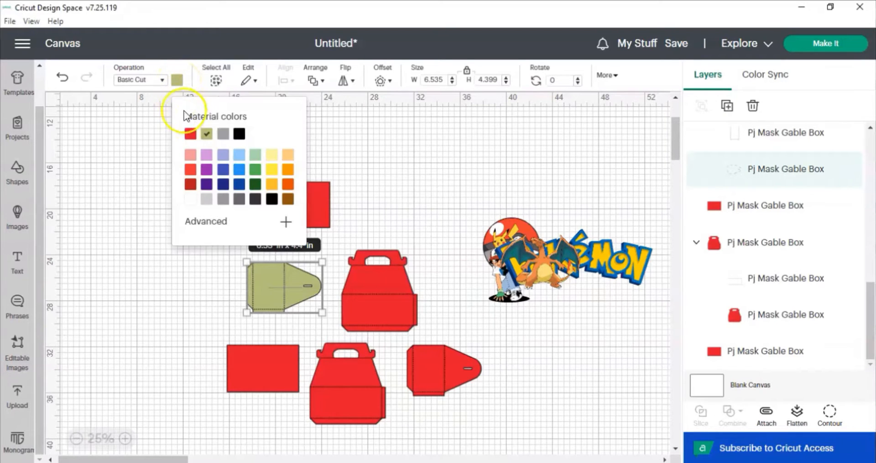
pyautogui.click(189, 133)
# Set the operation of the upper side panel's fold-line layer to Score.
pyautogui.scroll(3, 742, 205)
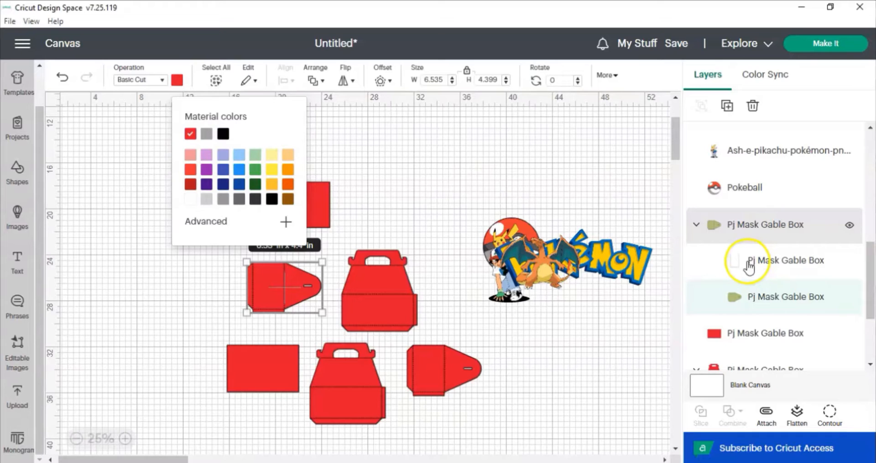
pyautogui.click(750, 265)
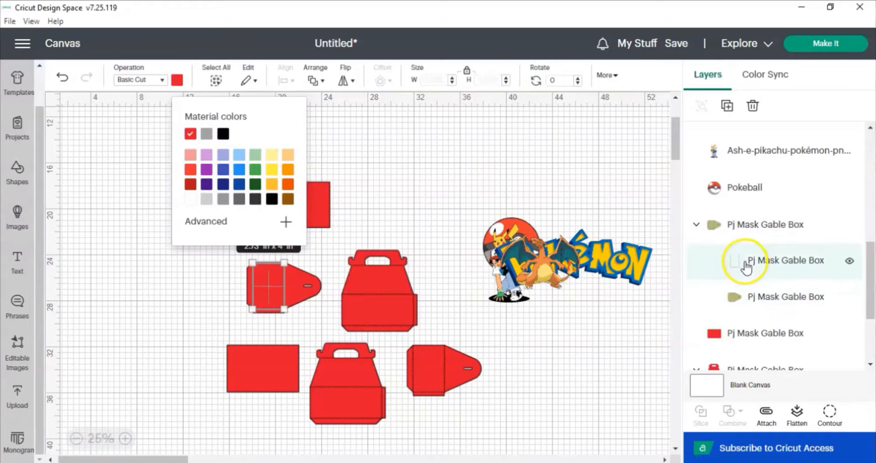
pyautogui.click(138, 84)
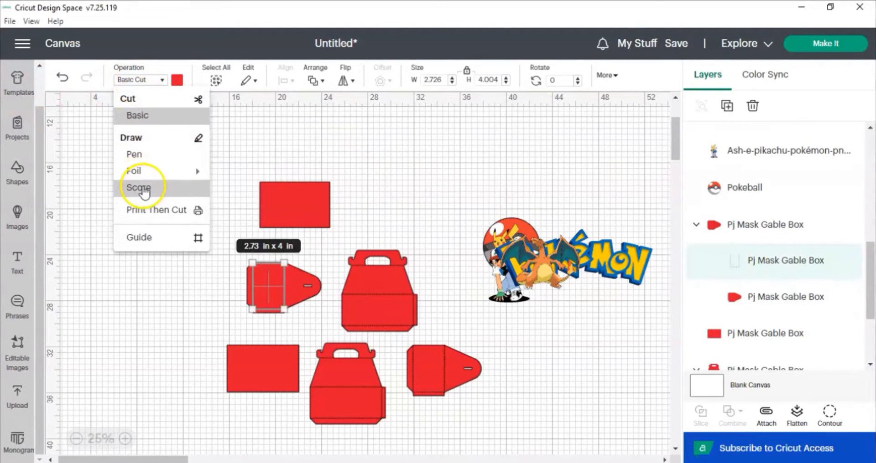
pyautogui.click(139, 188)
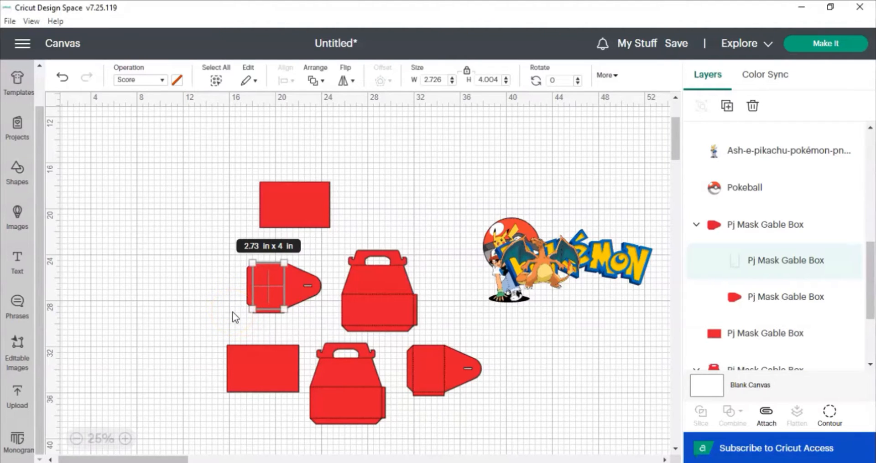
# Select the upper side panel's pieces and attach them together.
pyautogui.click(285, 263)
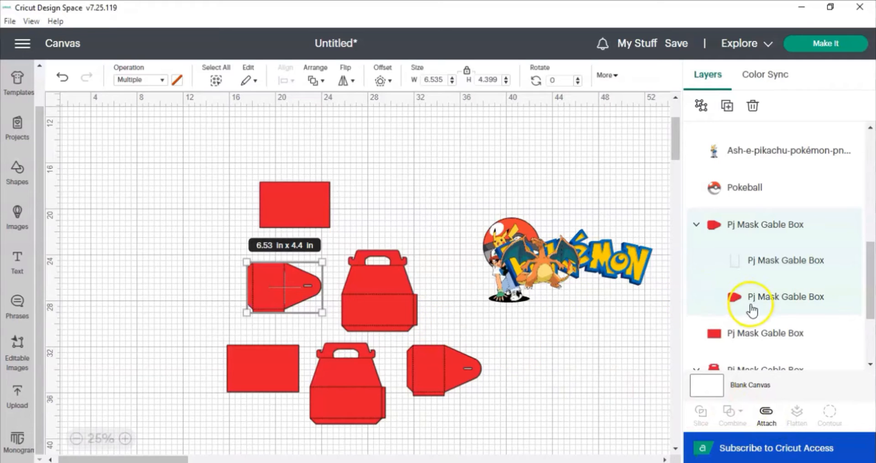
pyautogui.hotkey('alt', 'a')
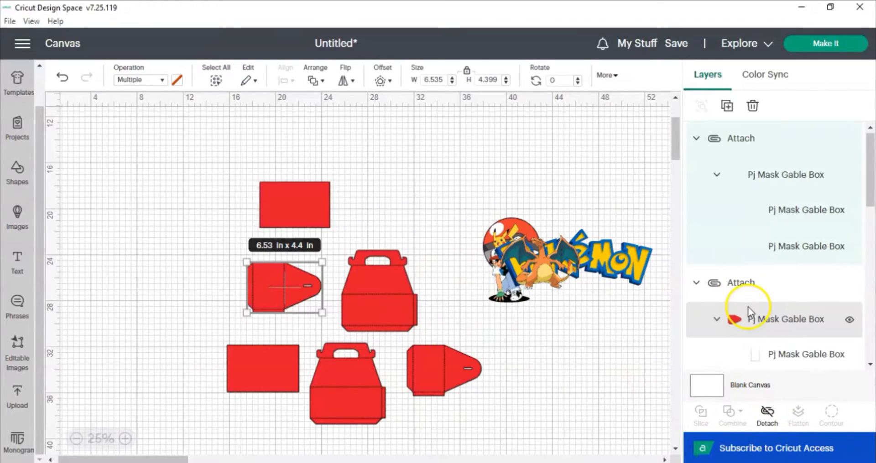
pyautogui.scroll(-5, 748, 314)
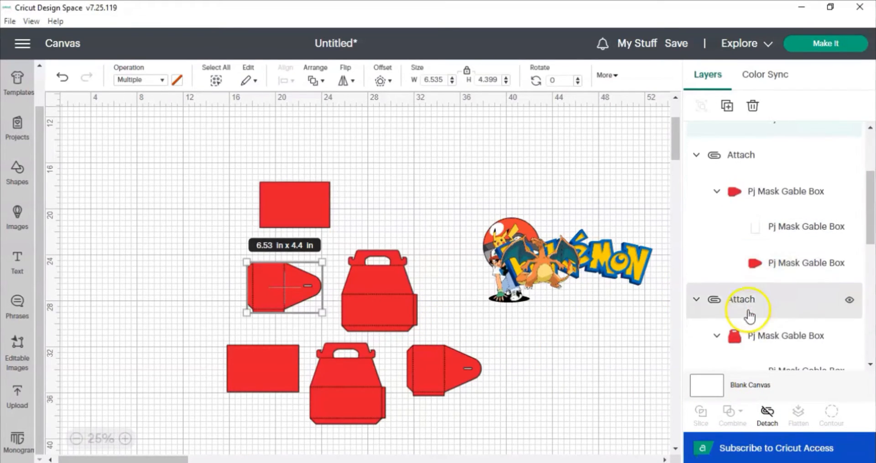
pyautogui.scroll(-1, 750, 319)
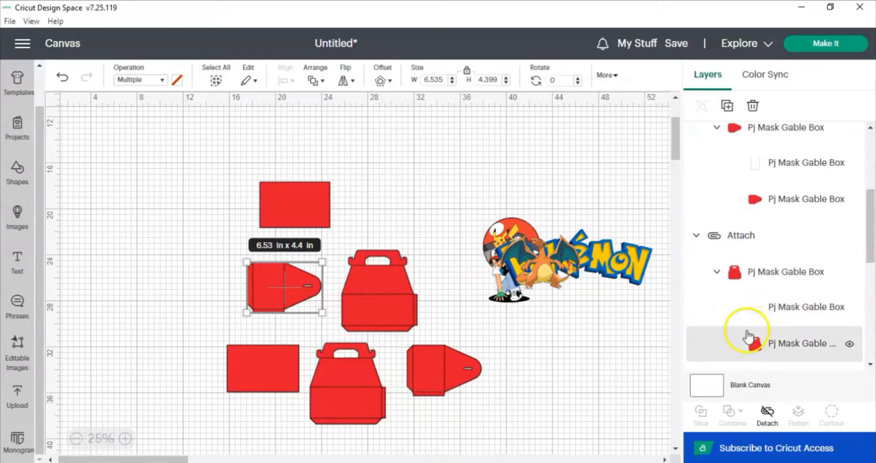
# Set the operation of the lower front panel's fold-line layer to Score.
pyautogui.click(769, 318)
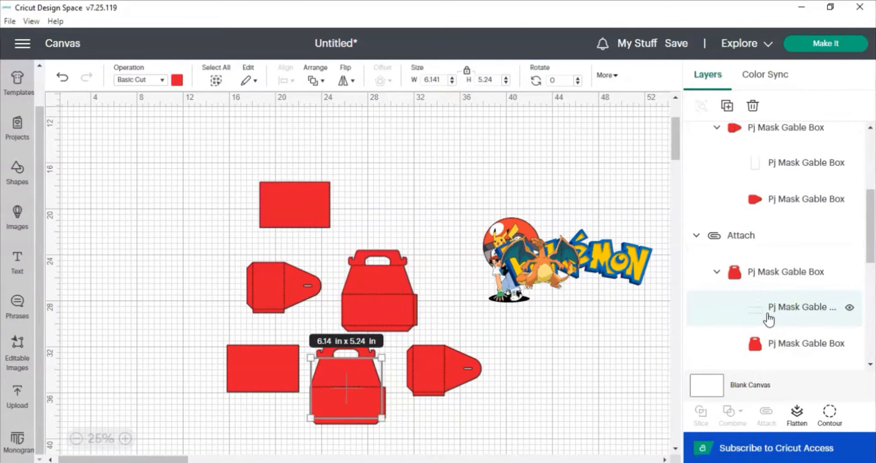
pyautogui.click(164, 82)
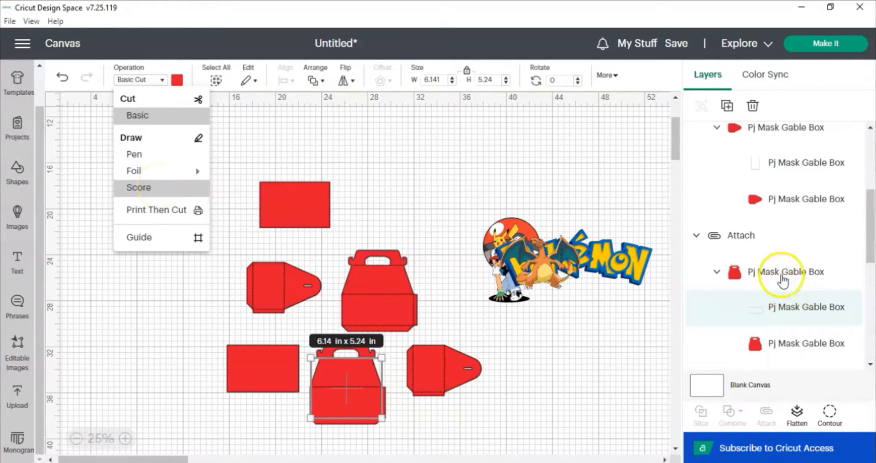
pyautogui.click(778, 313)
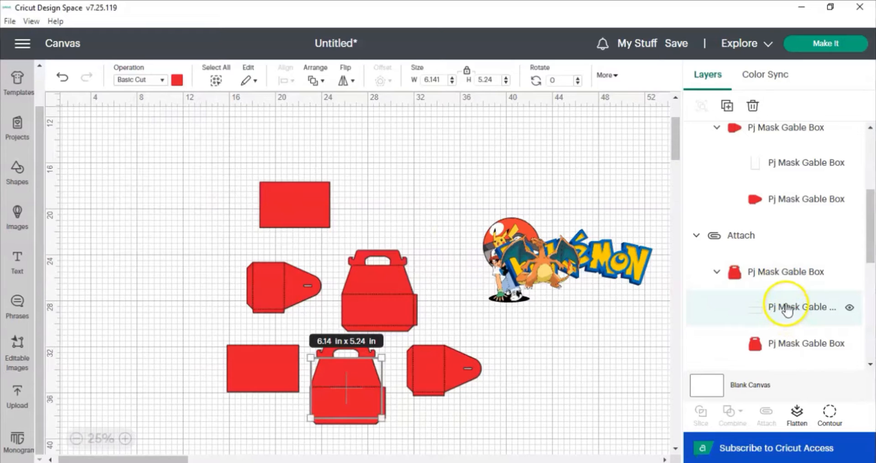
pyautogui.scroll(2, 844, 228)
pyautogui.click(815, 224)
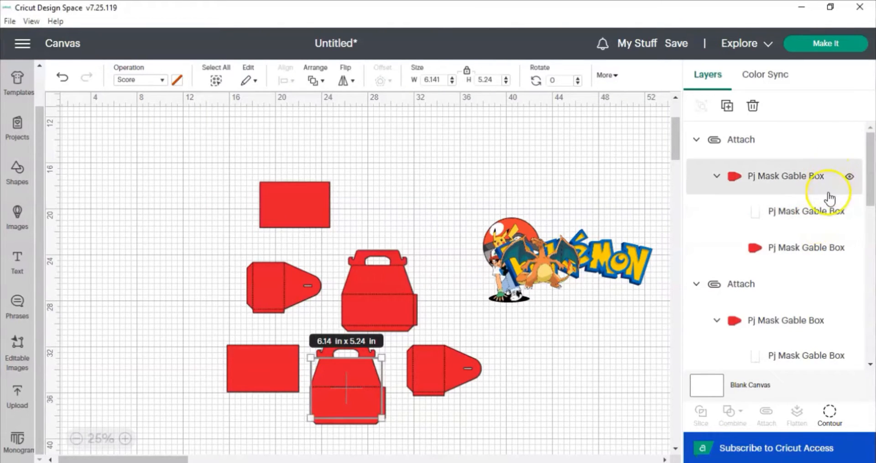
# Set the operation of the upper front panel's fold-line layer to Score and select that panel's pieces.
pyautogui.scroll(-5, 828, 237)
pyautogui.scroll(-6, 814, 295)
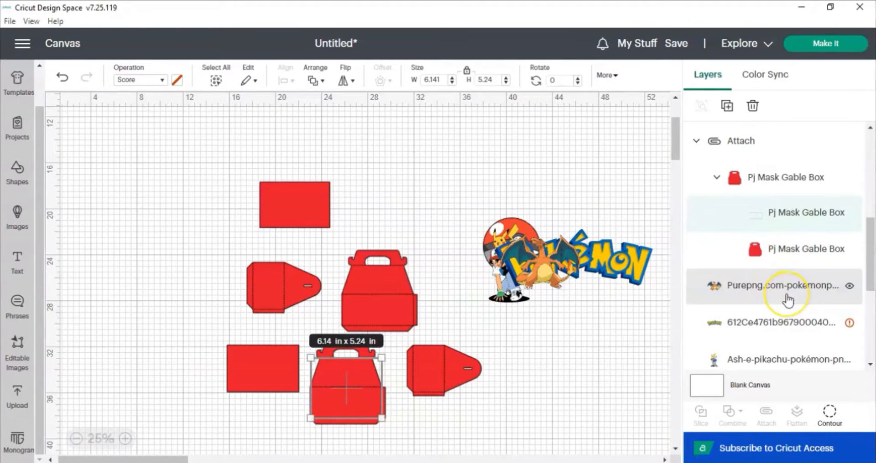
pyautogui.scroll(-8, 788, 301)
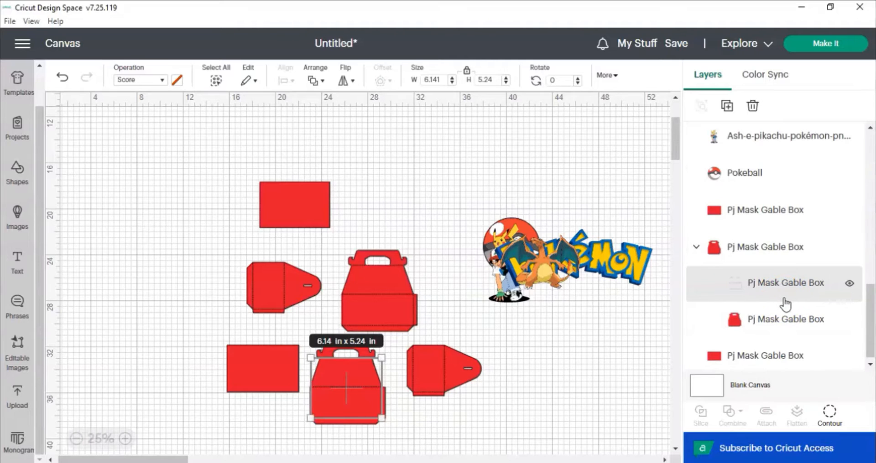
pyautogui.click(784, 303)
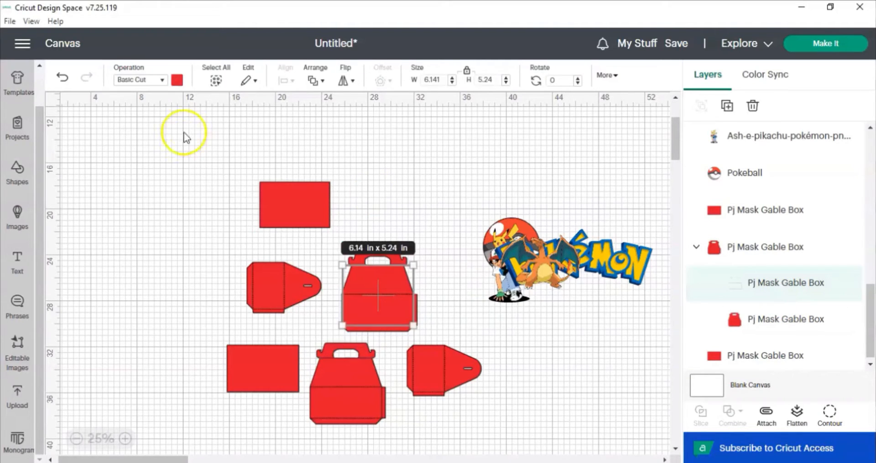
pyautogui.click(159, 83)
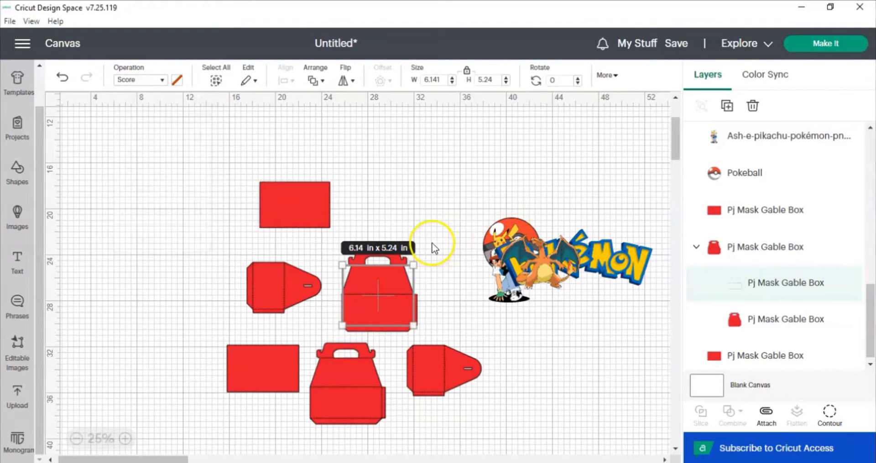
pyautogui.click(391, 297)
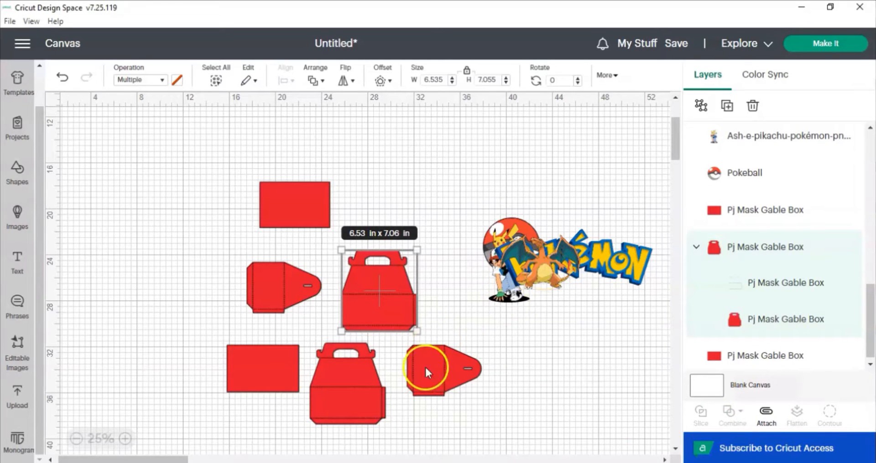
# Bring the Charizard image to front, shrink it to about 3.7 x 2.5 in, and place it on the upper front panel's lower right.
pyautogui.click(125, 440)
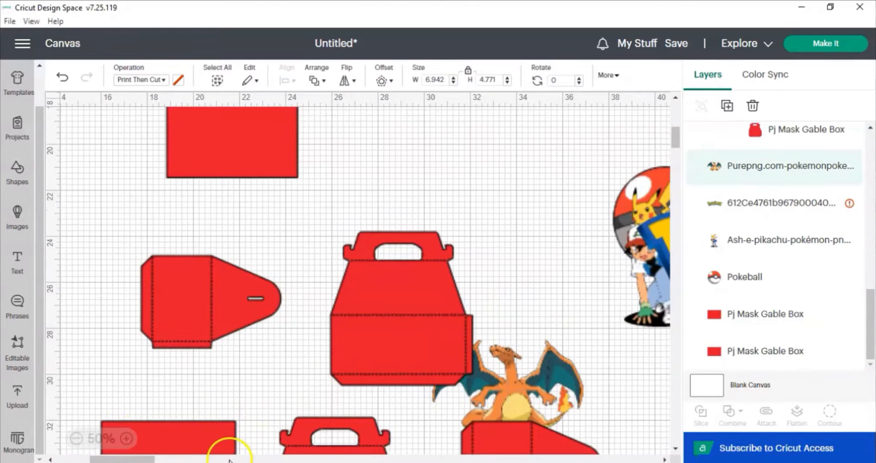
pyautogui.click(196, 460)
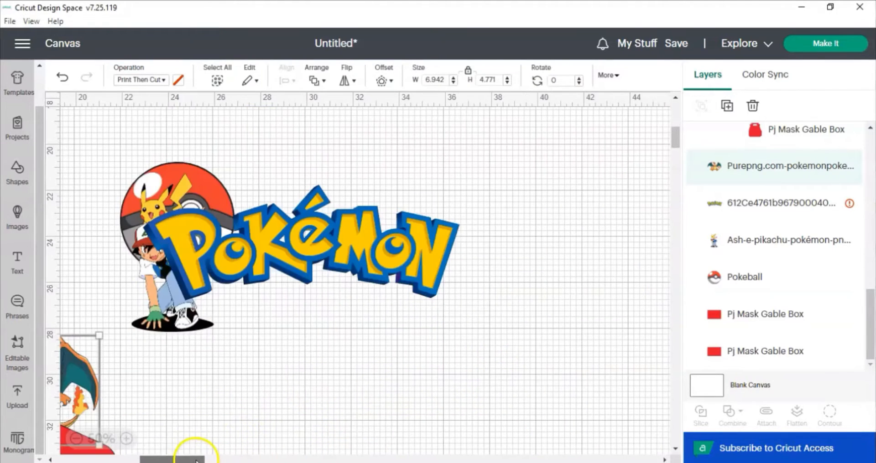
pyautogui.moveTo(161, 453); pyautogui.dragTo(134, 453)
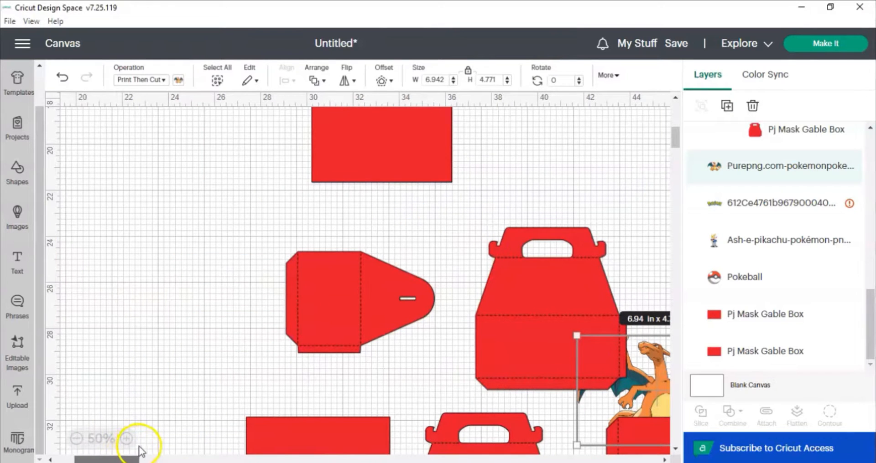
pyautogui.scroll(-3, 261, 317)
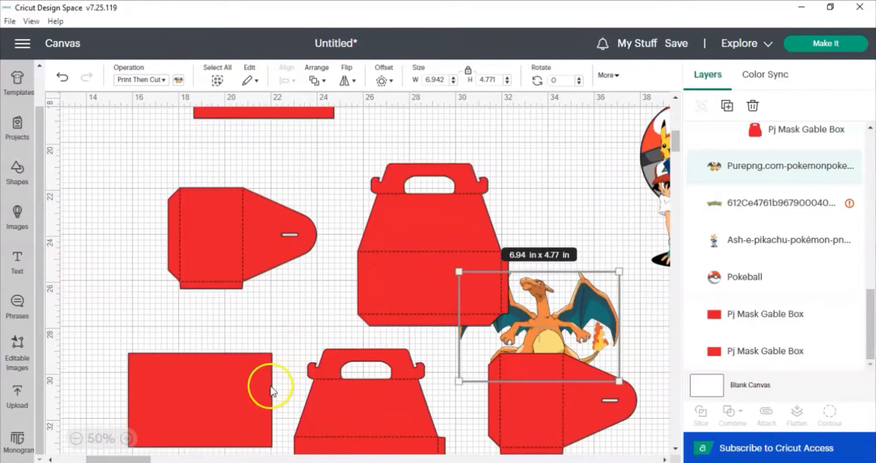
pyautogui.click(382, 203)
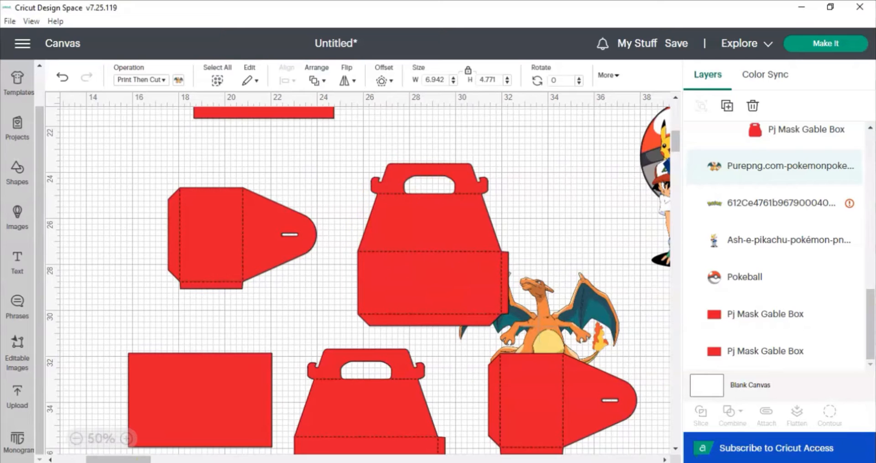
pyautogui.moveTo(145, 460); pyautogui.dragTo(154, 459)
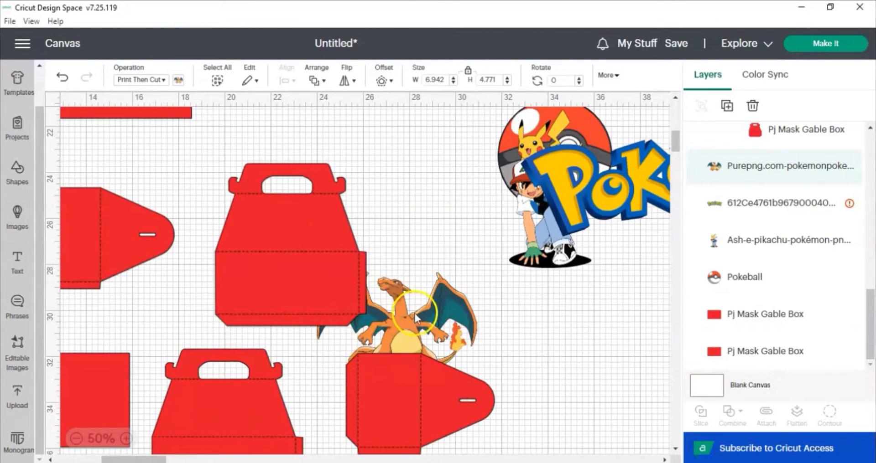
pyautogui.click(438, 318)
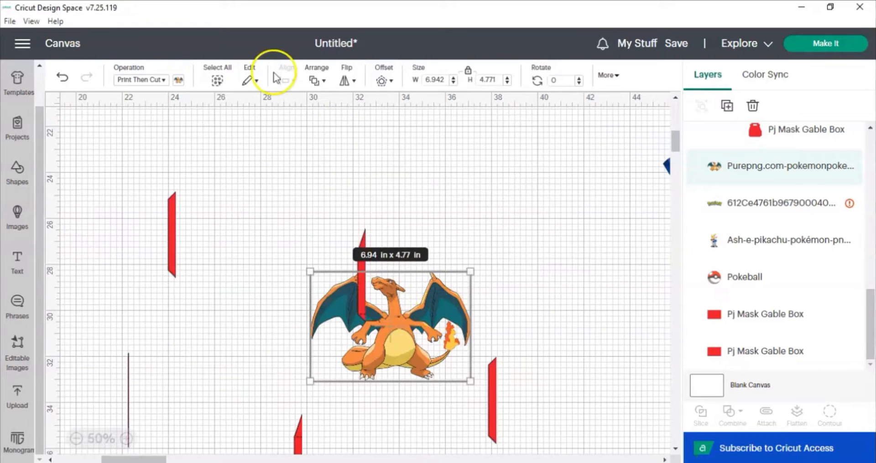
pyautogui.click(322, 83)
pyautogui.click(332, 106)
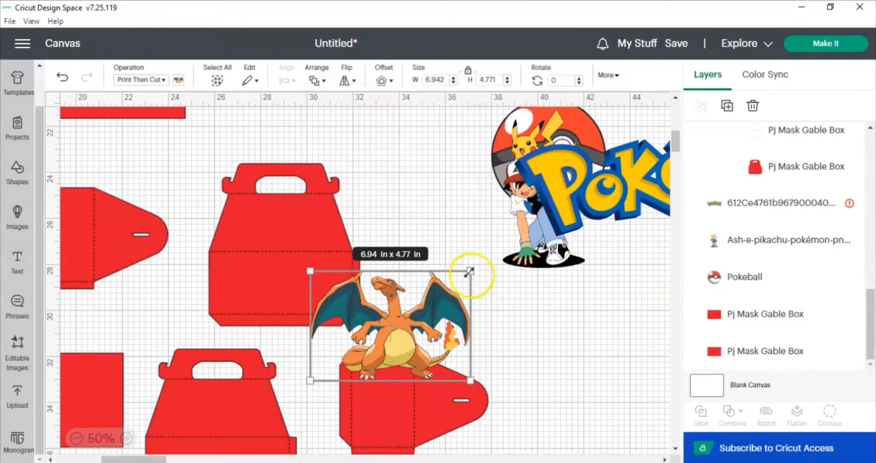
pyautogui.moveTo(469, 272); pyautogui.dragTo(466, 273)
pyautogui.moveTo(398, 327); pyautogui.dragTo(357, 262)
pyautogui.click(450, 225)
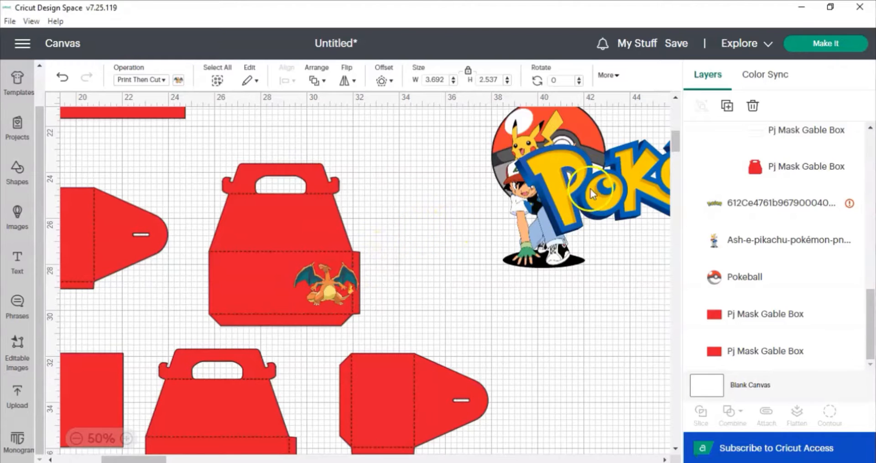
# Bring the Pokémon logo to front, scale it down, and place it across the top of the upper front panel.
pyautogui.click(603, 193)
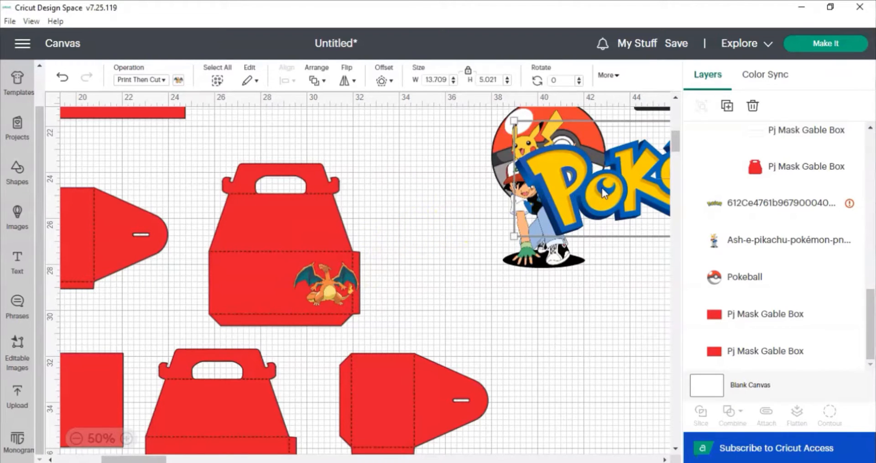
pyautogui.moveTo(264, 225); pyautogui.dragTo(298, 261)
pyautogui.click(316, 81)
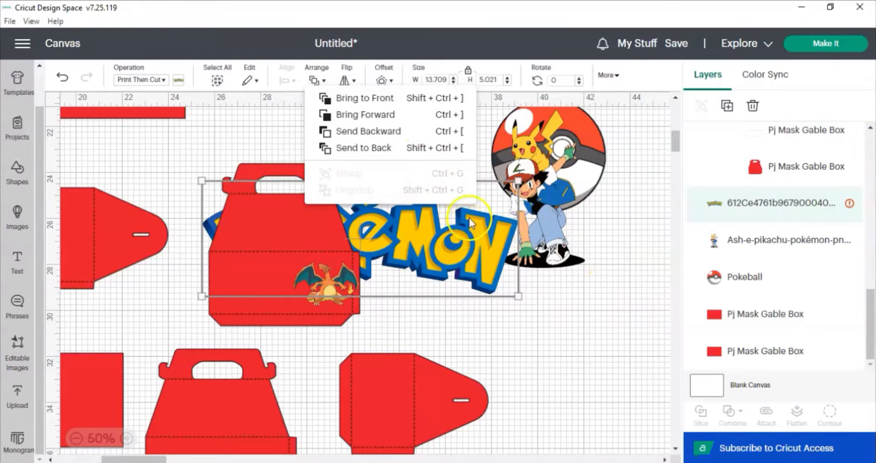
pyautogui.click(374, 98)
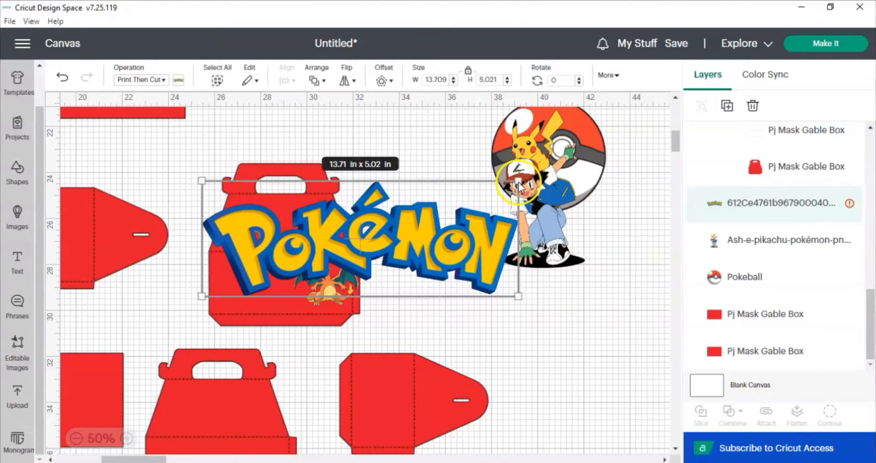
pyautogui.moveTo(518, 182); pyautogui.dragTo(396, 231)
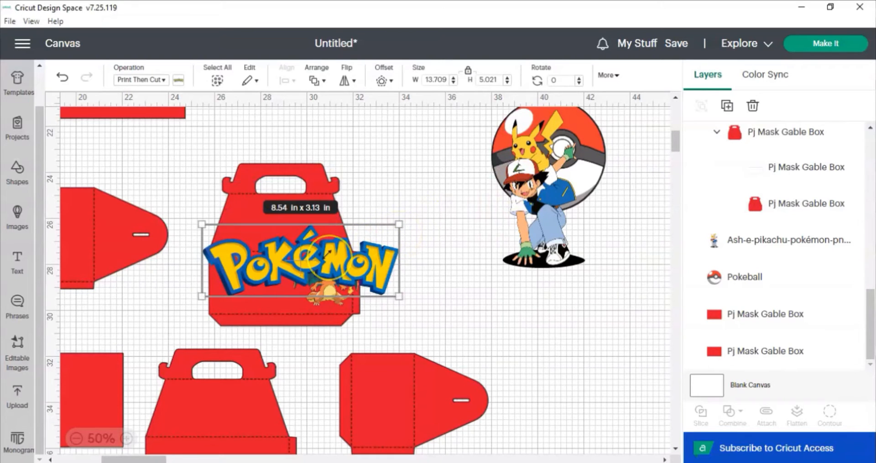
pyautogui.moveTo(326, 254); pyautogui.dragTo(292, 217)
pyautogui.moveTo(343, 197)
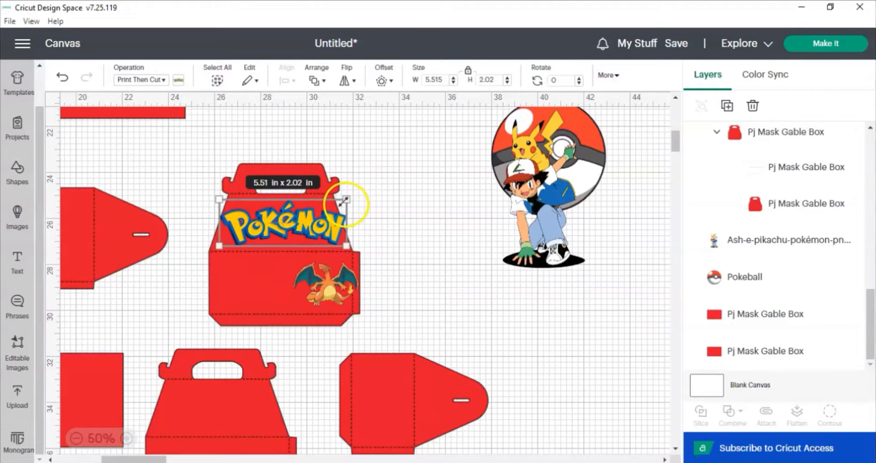
pyautogui.moveTo(346, 201); pyautogui.dragTo(316, 226)
pyautogui.click(311, 229)
# Shrink the Ash and Pikachu image to about 1.7 x 3.3 in, move it onto the panel's left side, and bring it to front.
pyautogui.click(479, 180)
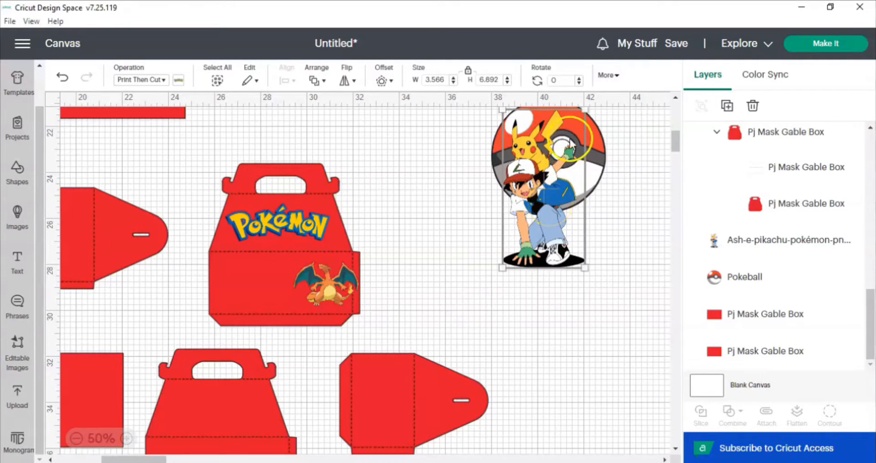
pyautogui.click(582, 117)
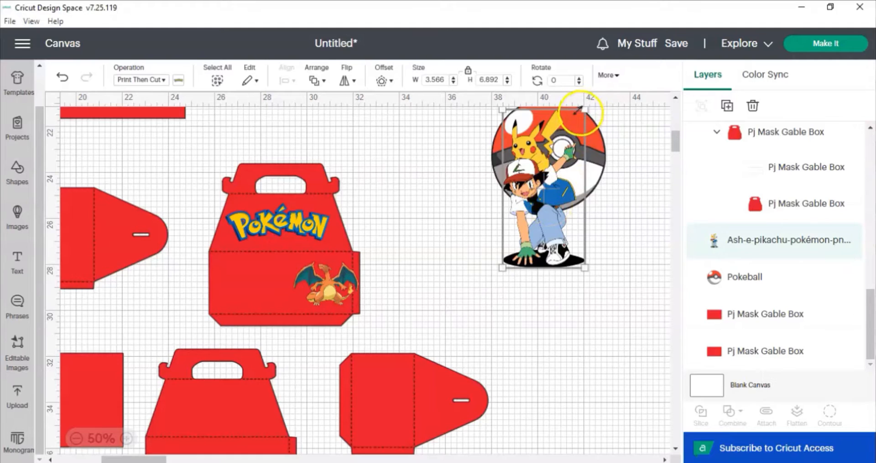
pyautogui.moveTo(578, 111); pyautogui.dragTo(537, 189)
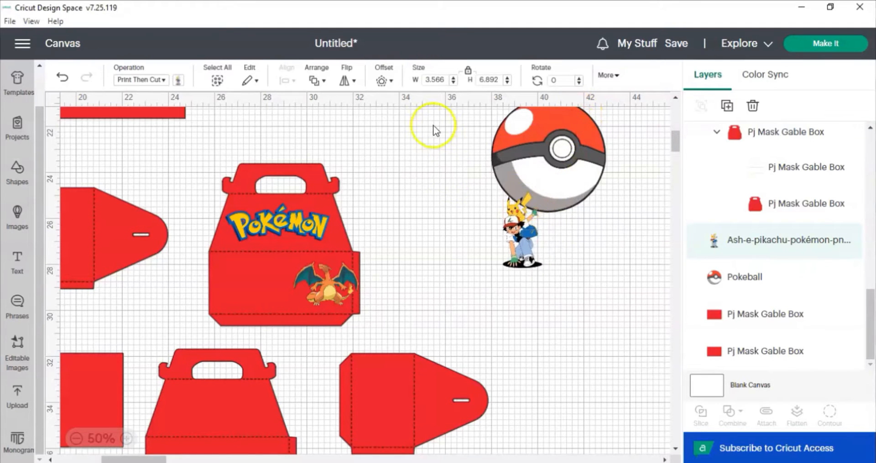
pyautogui.click(348, 81)
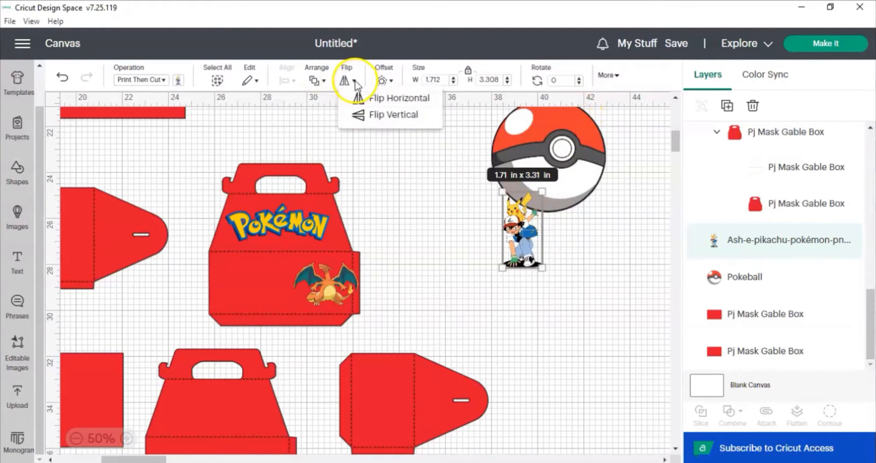
pyautogui.moveTo(520, 251); pyautogui.dragTo(241, 295)
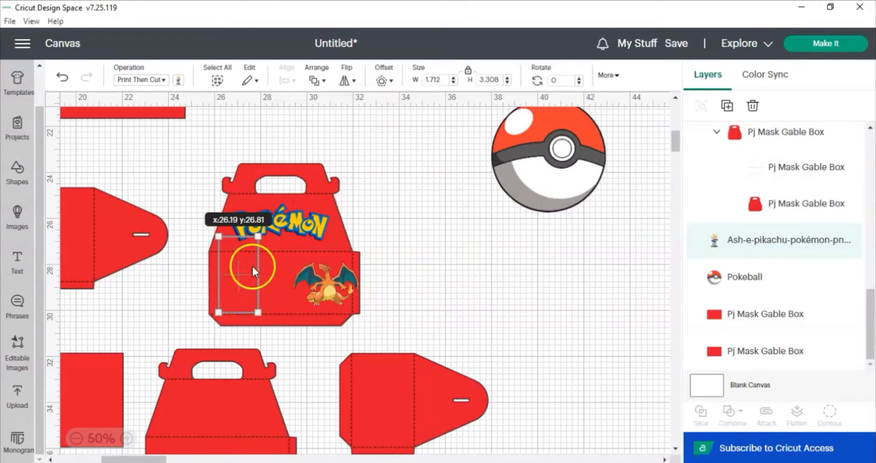
pyautogui.click(325, 82)
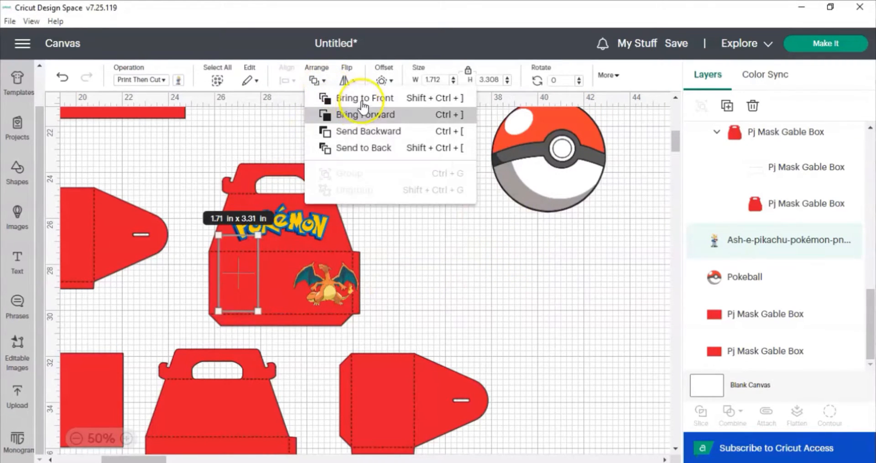
pyautogui.click(360, 100)
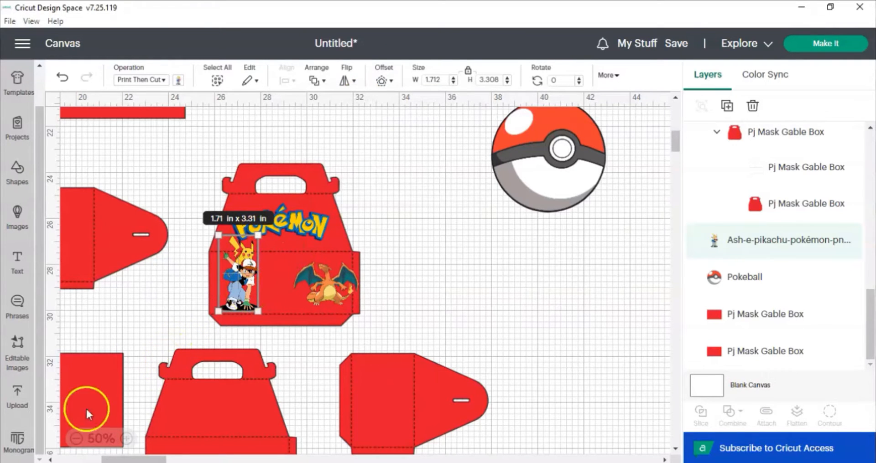
# Reposition the Ash and Pikachu image at the panel's left edge and resize it to about 1.5 x 3 in.
pyautogui.click(130, 439)
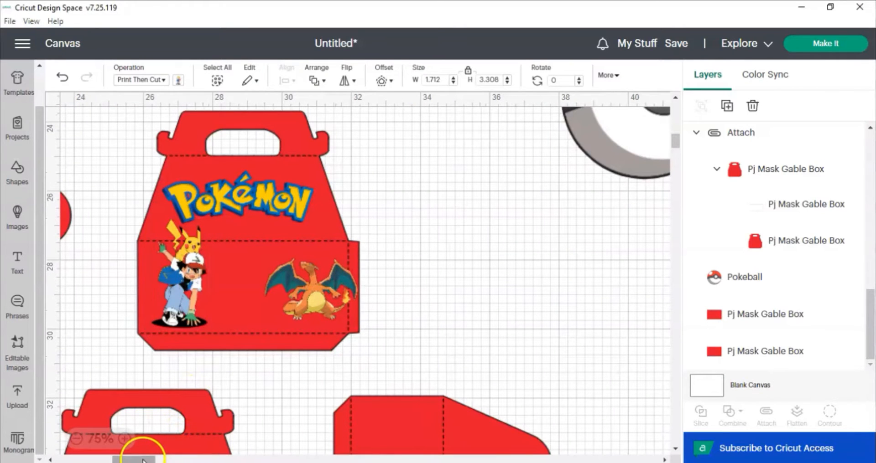
pyautogui.moveTo(146, 460); pyautogui.dragTo(124, 459)
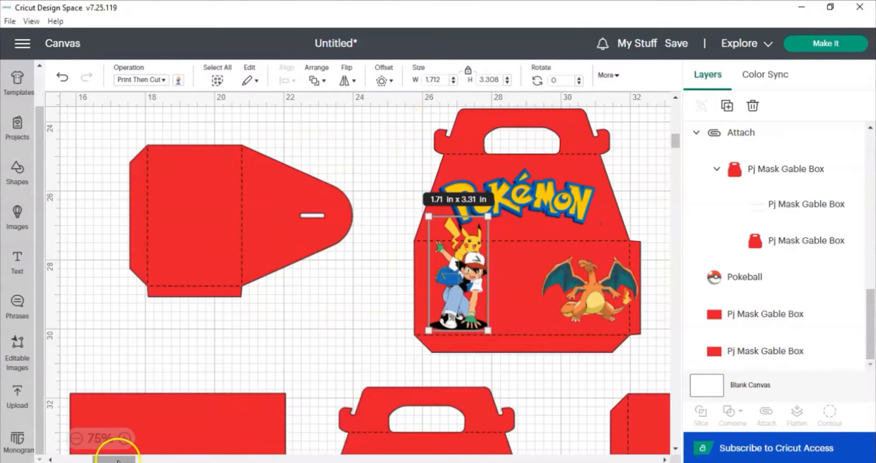
pyautogui.moveTo(117, 461); pyautogui.dragTo(139, 461)
pyautogui.click(163, 267)
pyautogui.moveTo(181, 217); pyautogui.dragTo(159, 283)
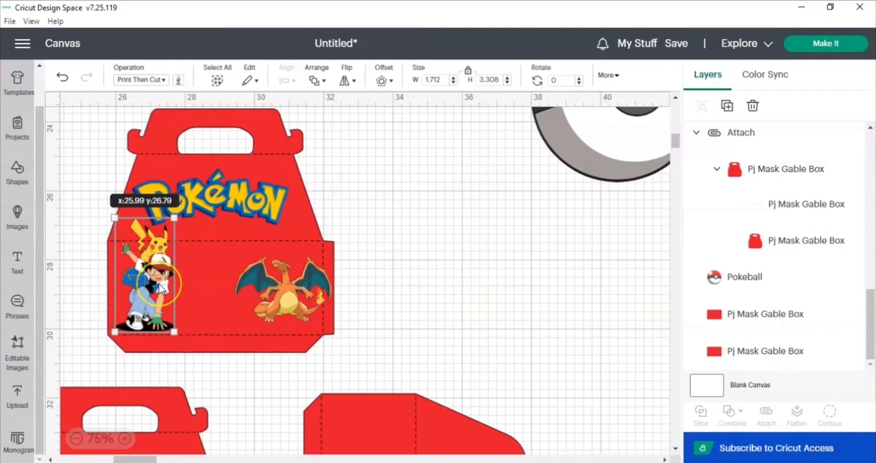
pyautogui.click(176, 217)
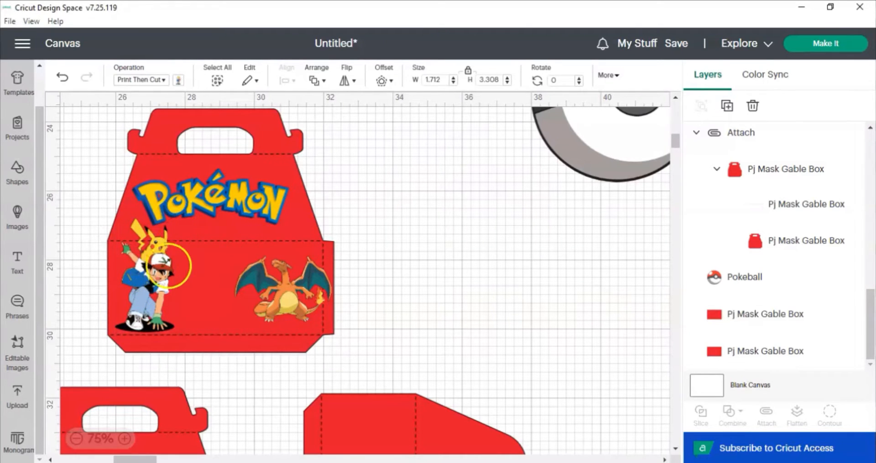
pyautogui.click(167, 273)
pyautogui.moveTo(172, 221); pyautogui.dragTo(162, 232)
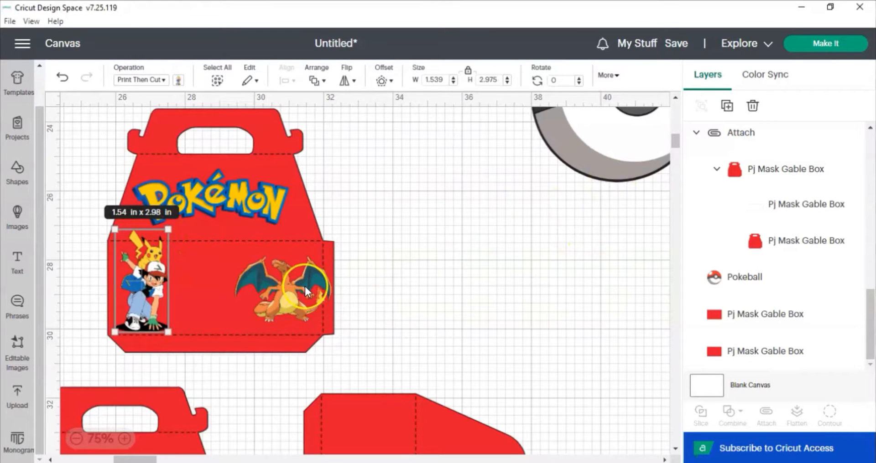
# Rearrange the panel top: shrink the Pokémon logo to about 3.7 x 1.4 in and set Charizard beside it at upper right.
pyautogui.moveTo(305, 284); pyautogui.dragTo(309, 199)
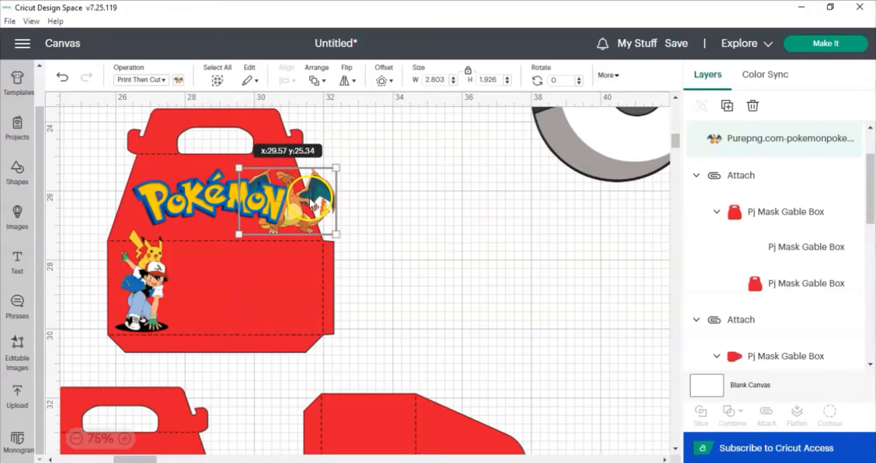
pyautogui.click(220, 196)
pyautogui.moveTo(219, 196)
pyautogui.mouseDown()
pyautogui.moveTo(227, 204)
pyautogui.moveTo(213, 203)
pyautogui.mouseUp()
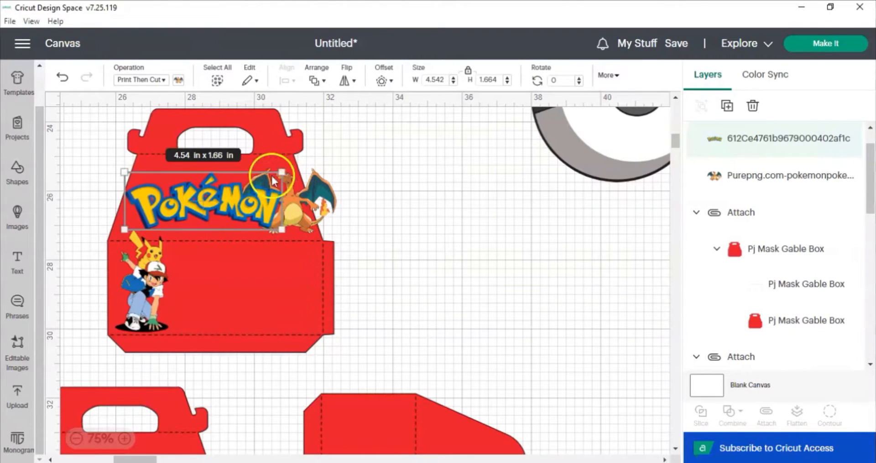
pyautogui.moveTo(282, 173); pyautogui.dragTo(253, 183)
pyautogui.moveTo(241, 210); pyautogui.dragTo(244, 207)
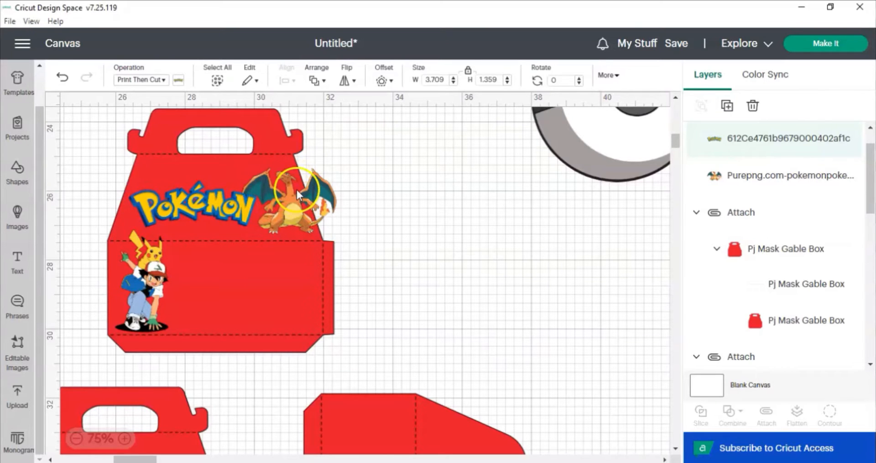
pyautogui.click(286, 207)
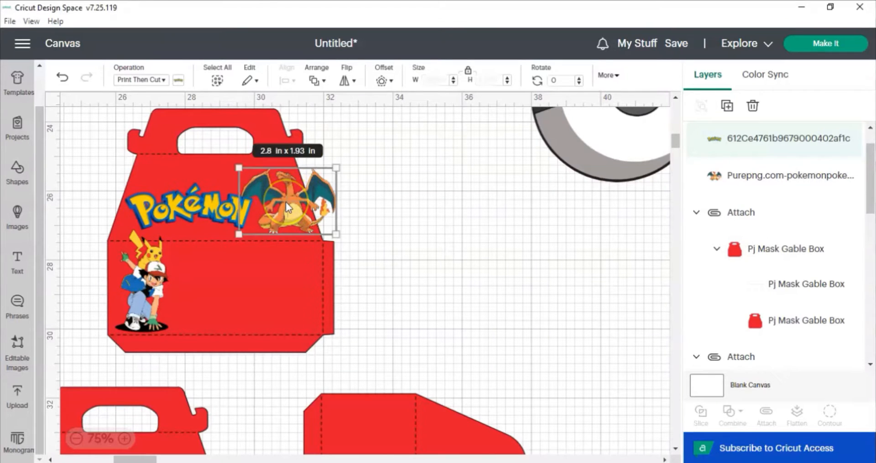
pyautogui.moveTo(286, 197); pyautogui.dragTo(278, 150)
pyautogui.moveTo(283, 204); pyautogui.dragTo(286, 223)
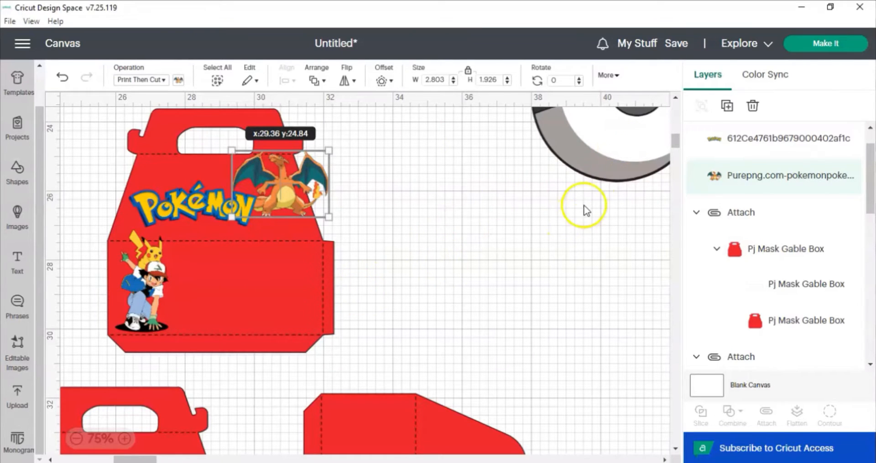
# Bring the Pokéball image to front, shrink it to about 1.9 x 1.9 in, and place it on the panel's right side.
pyautogui.click(601, 163)
pyautogui.moveTo(601, 161); pyautogui.dragTo(460, 246)
pyautogui.moveTo(318, 307); pyautogui.dragTo(307, 311)
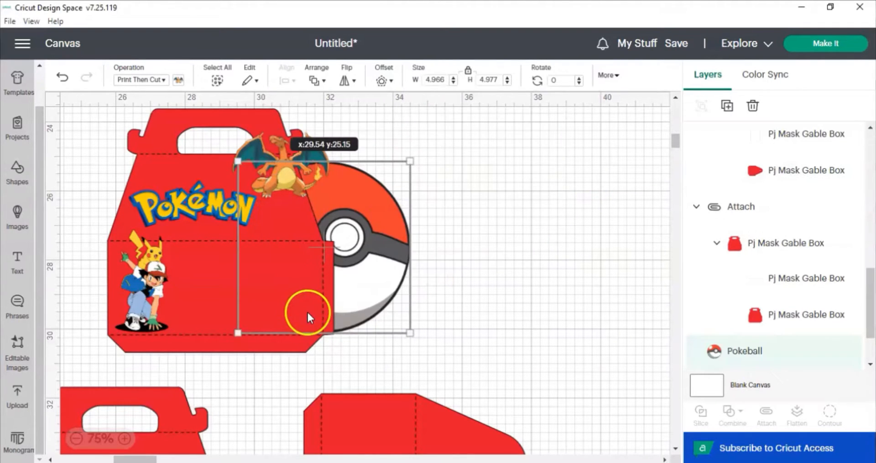
pyautogui.click(324, 81)
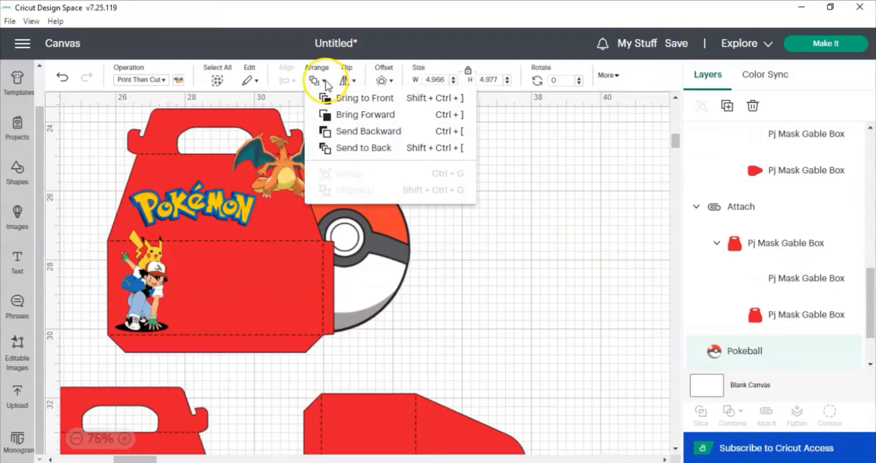
pyautogui.click(342, 105)
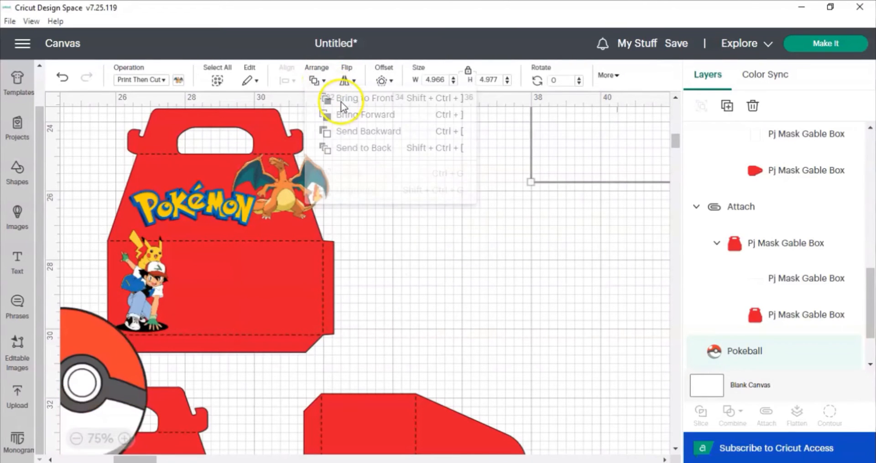
pyautogui.click(318, 81)
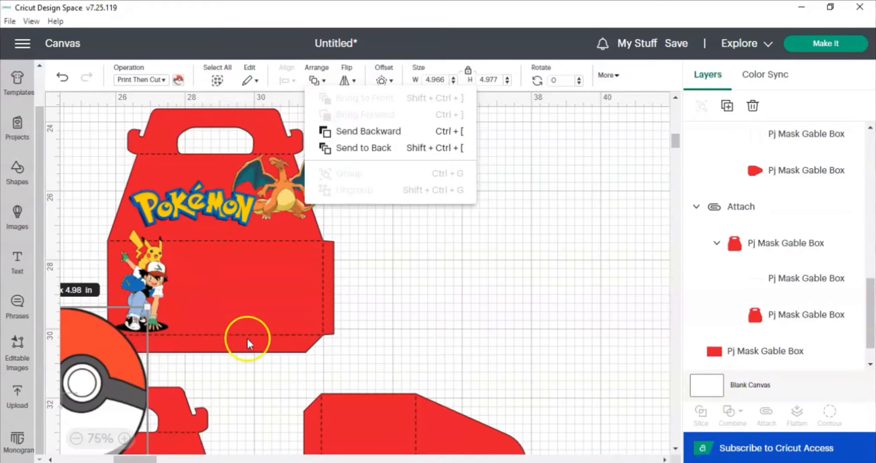
pyautogui.click(121, 374)
pyautogui.moveTo(133, 369); pyautogui.dragTo(373, 278)
pyautogui.click(372, 240)
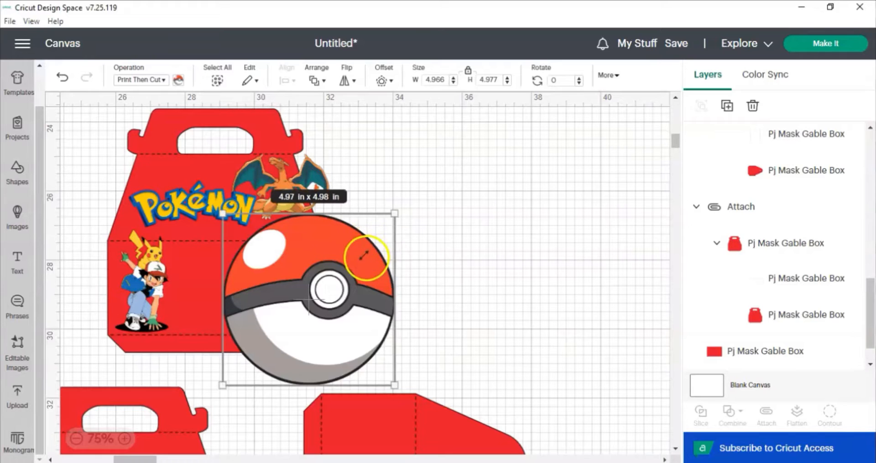
pyautogui.moveTo(392, 206); pyautogui.dragTo(279, 361)
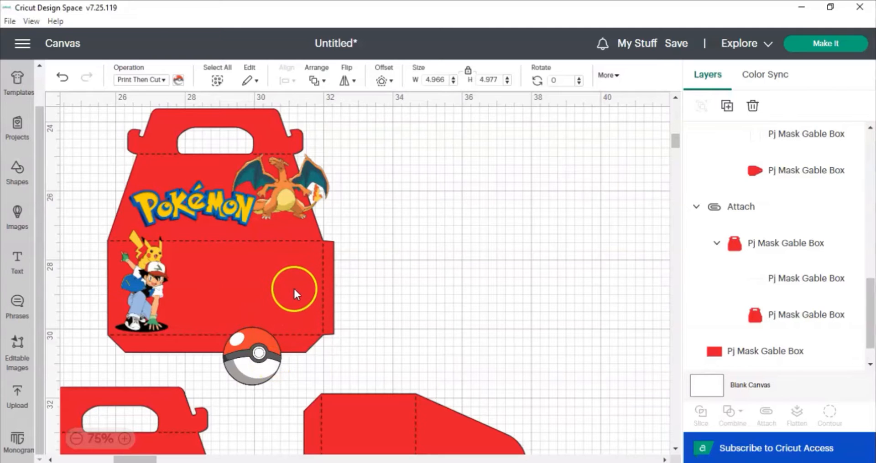
pyautogui.moveTo(299, 273); pyautogui.dragTo(309, 298)
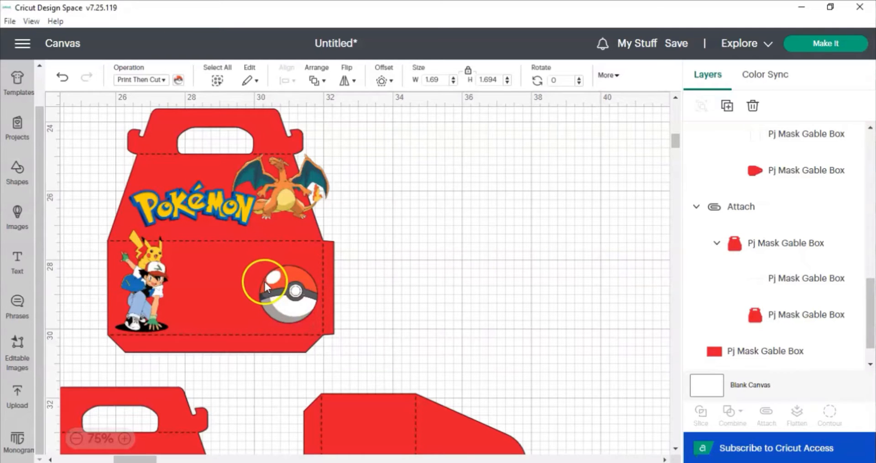
pyautogui.click(266, 281)
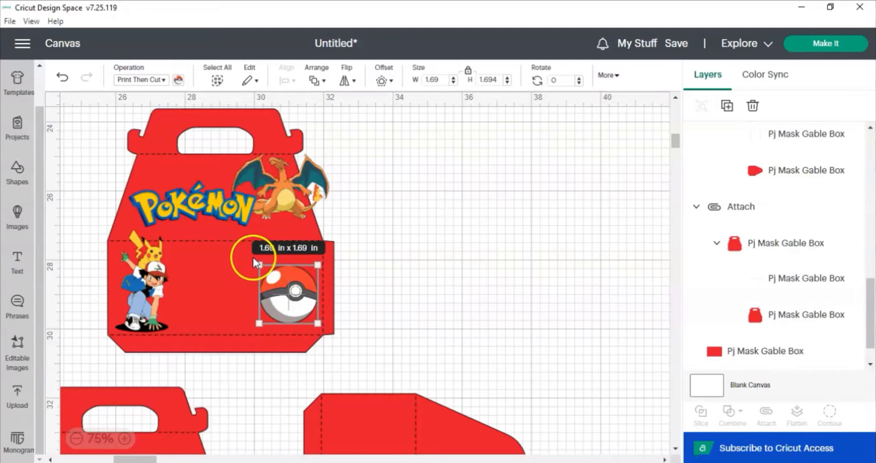
pyautogui.moveTo(253, 256); pyautogui.dragTo(246, 251)
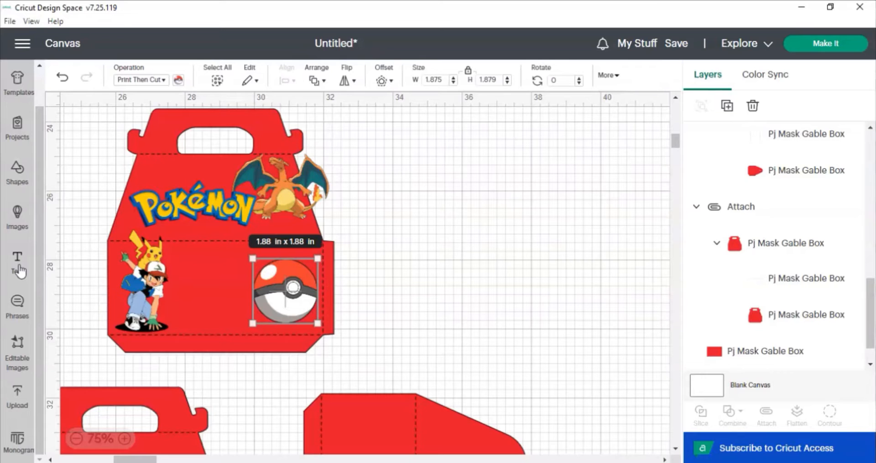
# Add a text layer with the child's name and set its font to the Pokemon Solid system font.
pyautogui.click(20, 272)
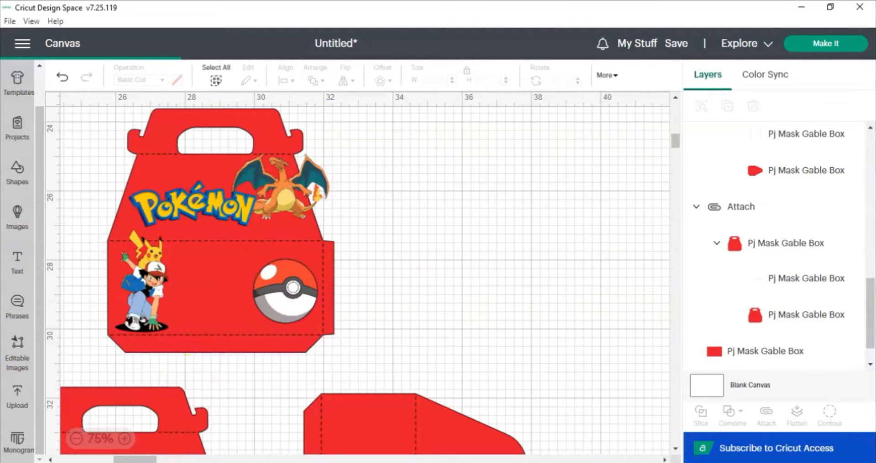
pyautogui.click(155, 257)
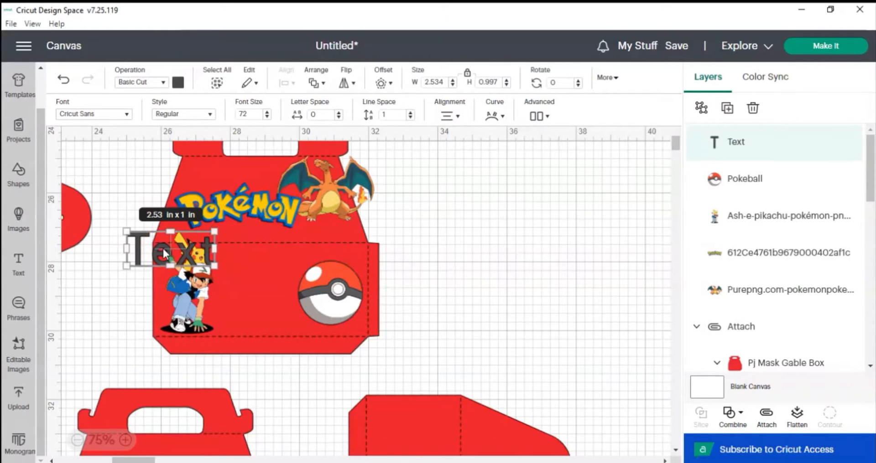
pyautogui.doubleClick(167, 249)
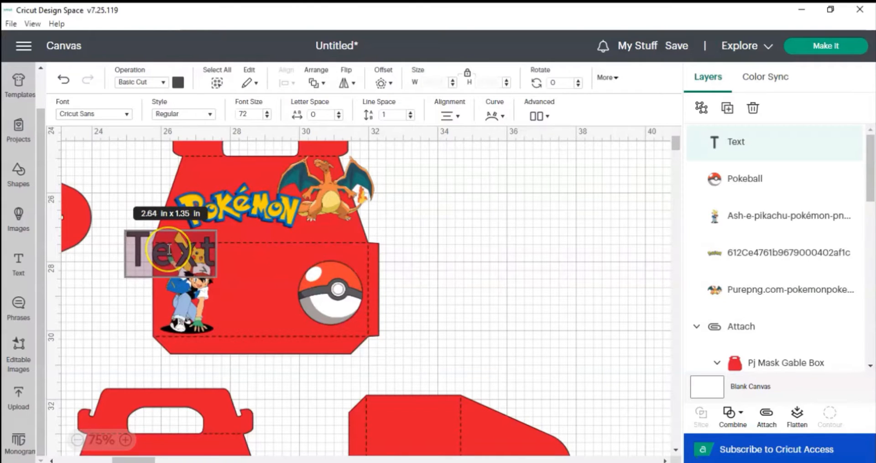
pyautogui.press('BackSpace')
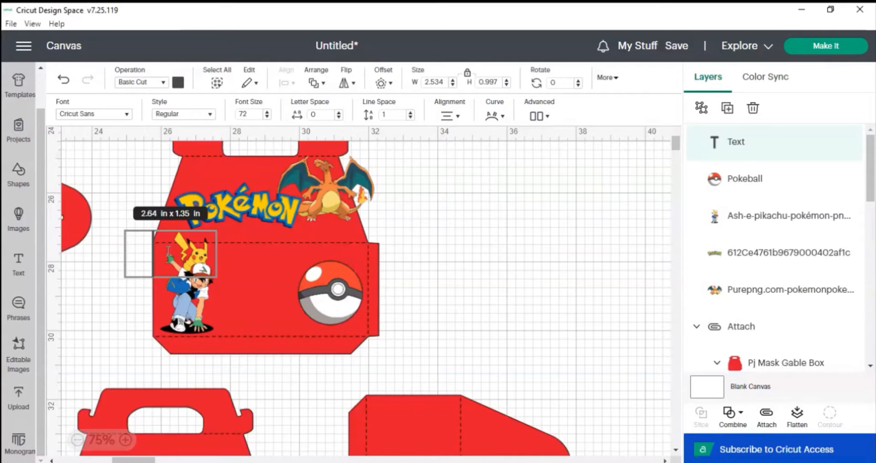
pyautogui.click(126, 114)
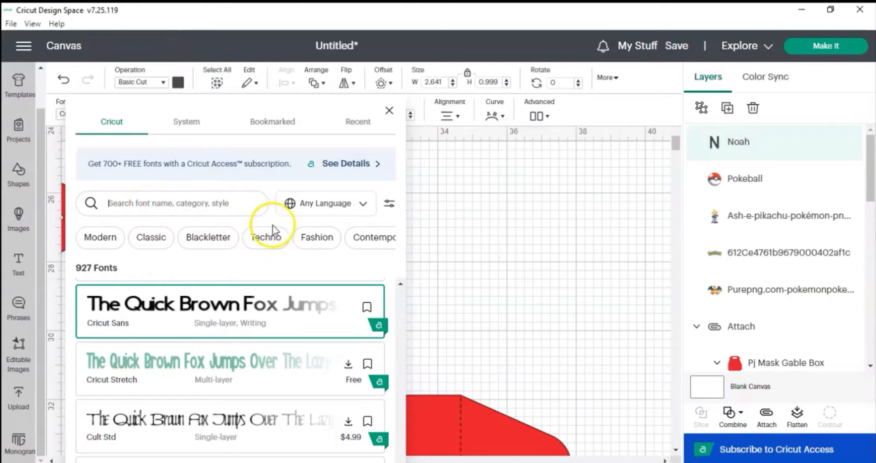
pyautogui.click(186, 127)
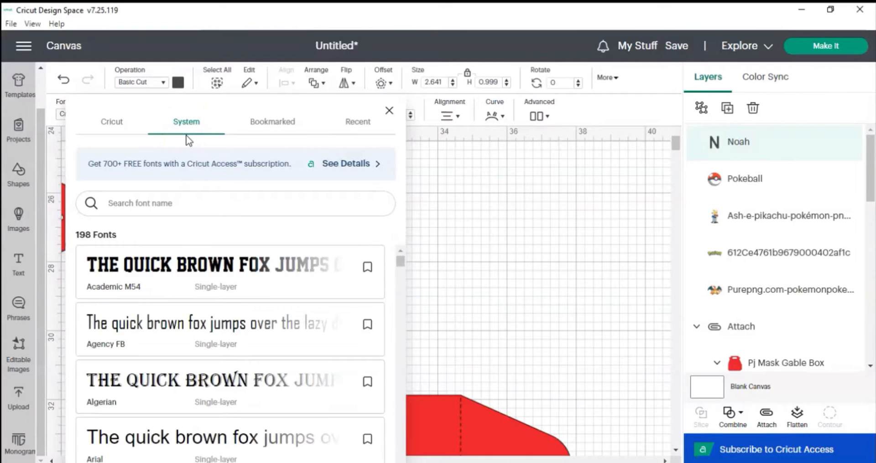
pyautogui.click(188, 198)
pyautogui.write('pokemon')
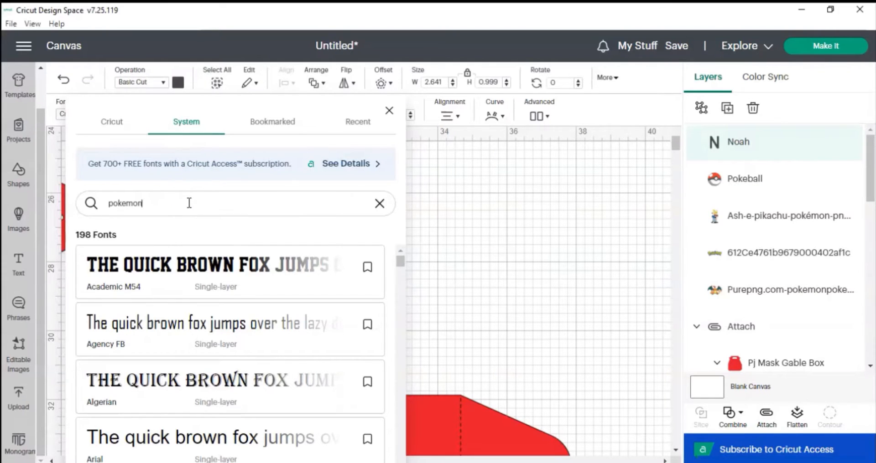
pyautogui.click(189, 214)
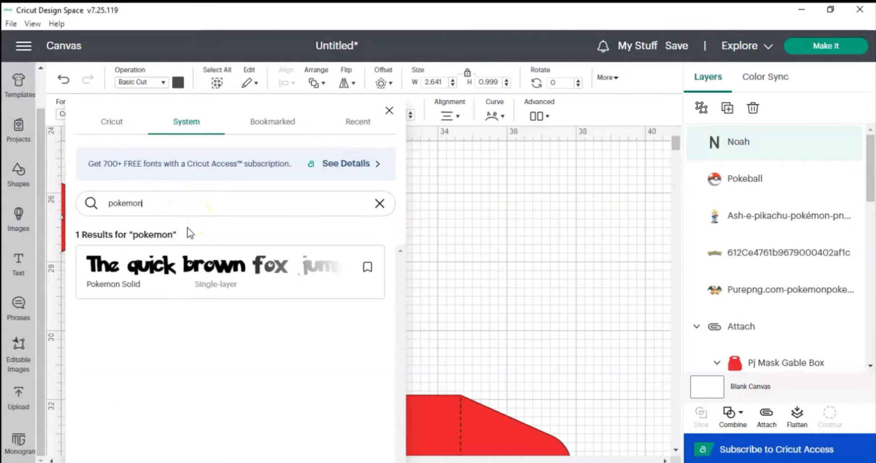
pyautogui.click(177, 273)
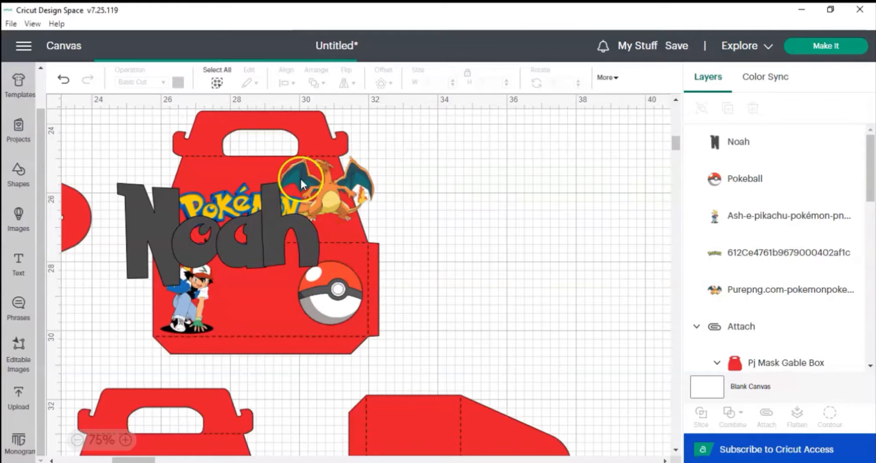
# Unlock the proportions, shrink the name text, and place it on the panel between Ash and the Pokéball.
pyautogui.click(267, 228)
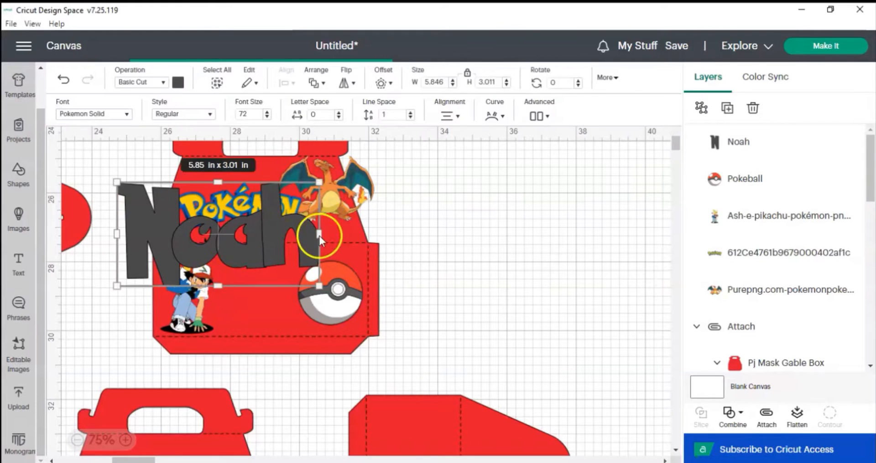
pyautogui.moveTo(318, 182); pyautogui.dragTo(248, 239)
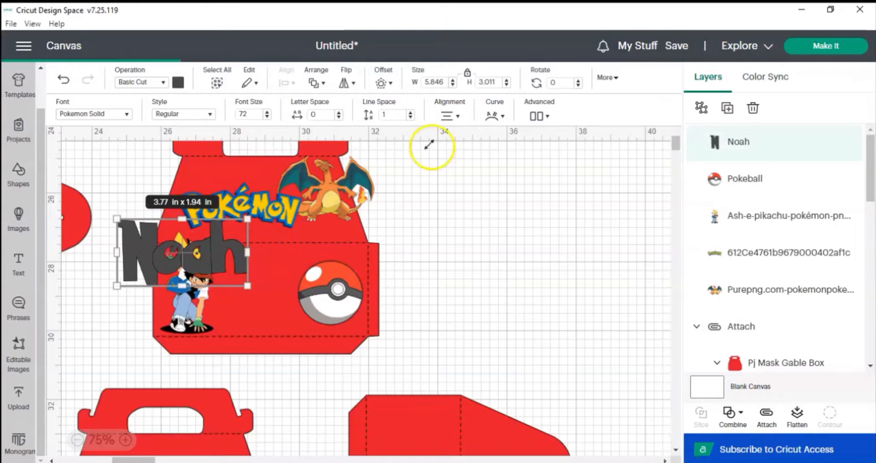
pyautogui.click(467, 76)
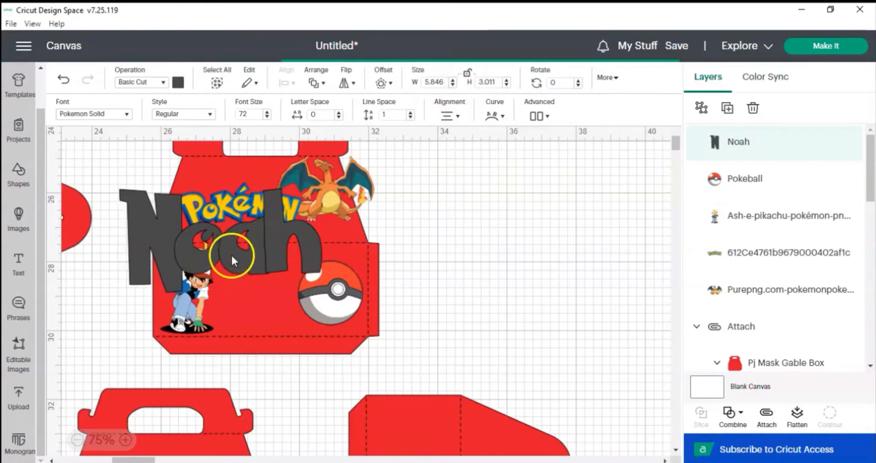
pyautogui.moveTo(297, 302); pyautogui.dragTo(326, 293)
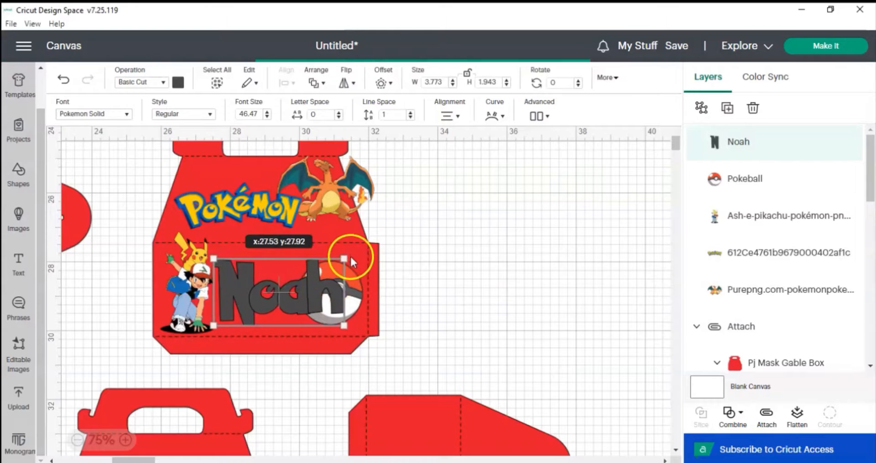
pyautogui.click(333, 286)
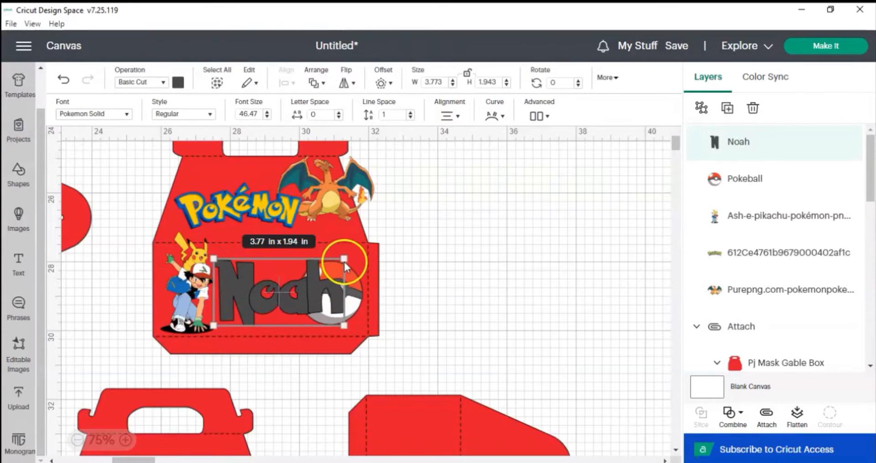
pyautogui.moveTo(344, 259); pyautogui.dragTo(321, 275)
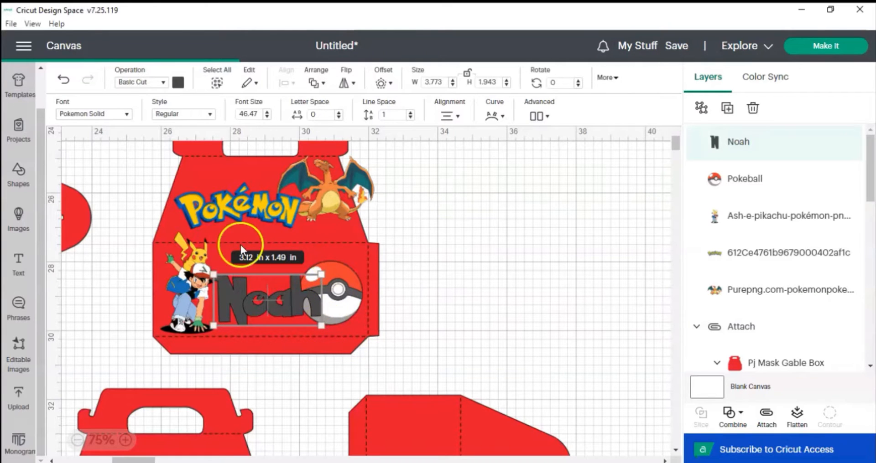
pyautogui.click(343, 285)
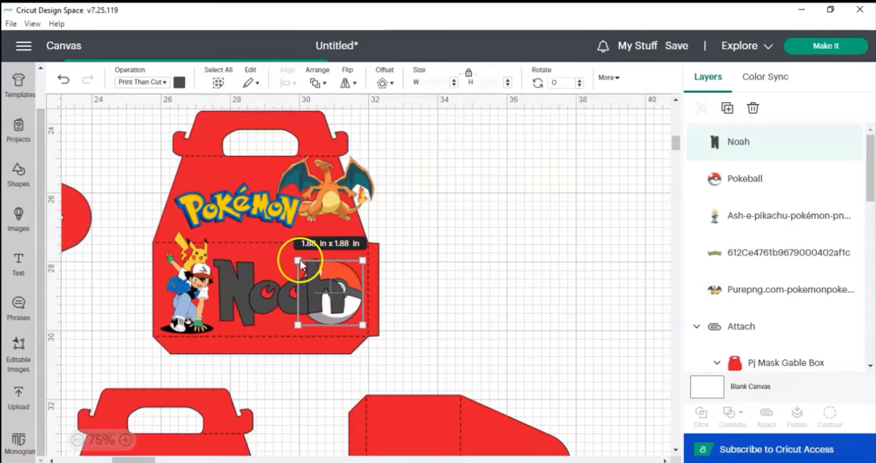
pyautogui.click(297, 258)
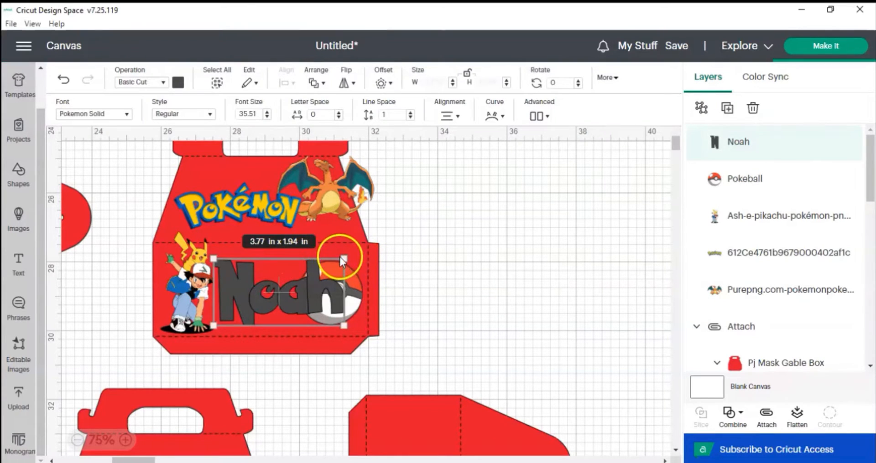
pyautogui.moveTo(343, 258); pyautogui.dragTo(328, 278)
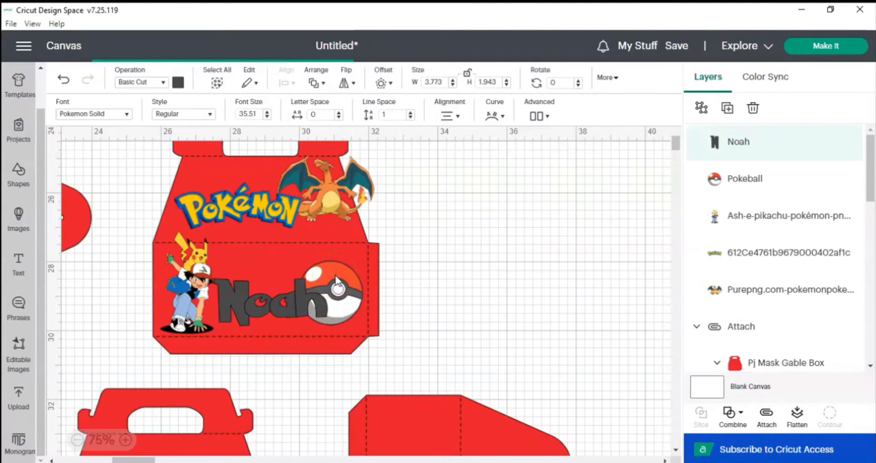
# Shrink the Pokéball to about 1.4 x 1.4 in and fit it at the panel's right end after the name.
pyautogui.click(337, 275)
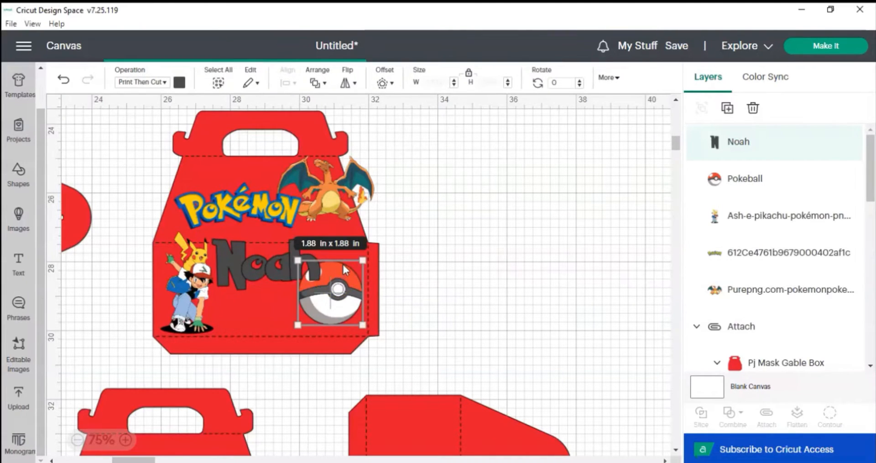
pyautogui.moveTo(343, 266); pyautogui.dragTo(347, 270)
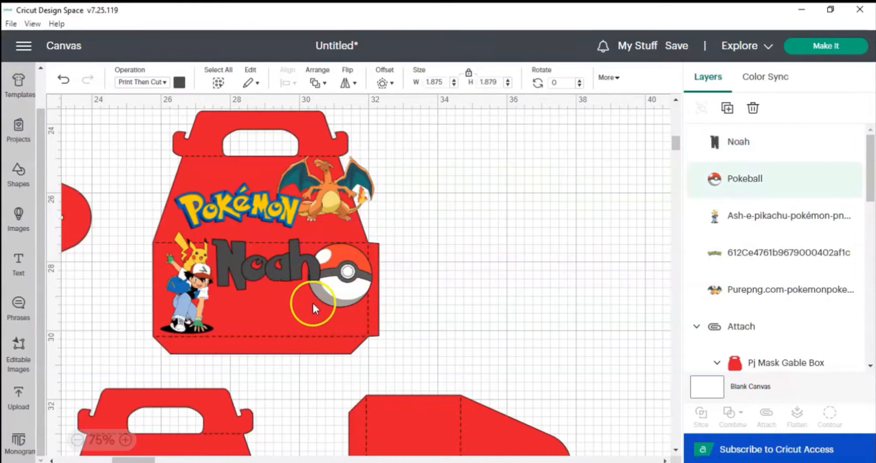
pyautogui.moveTo(319, 296); pyautogui.dragTo(303, 327)
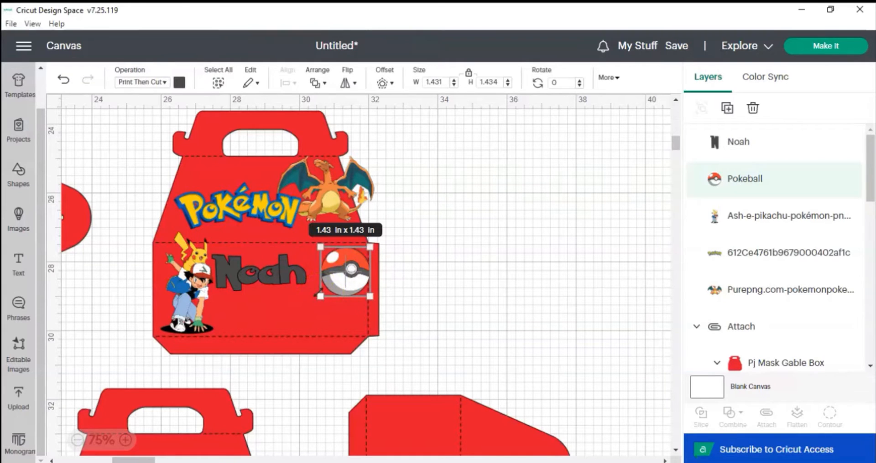
# Enlarge the Pokéball to about 1.6 x 1.6 in, then move the name text lower and enlarge it to about 3.2 x 1.3 in.
pyautogui.moveTo(312, 299); pyautogui.dragTo(312, 301)
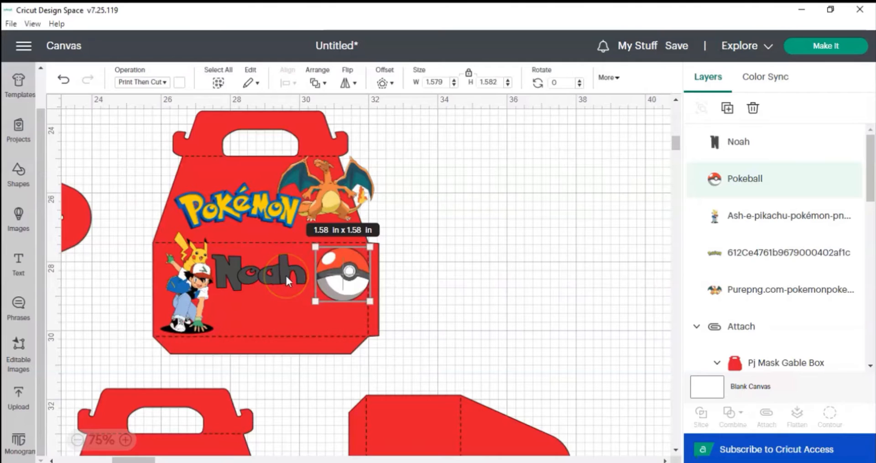
pyautogui.click(300, 275)
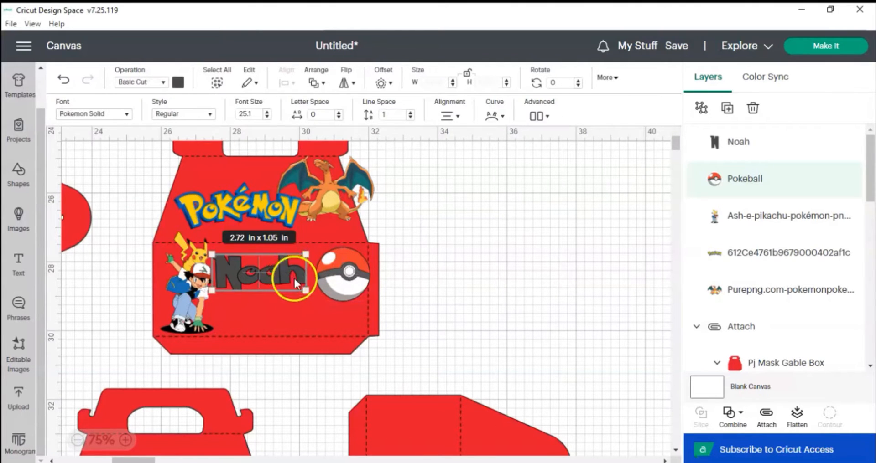
pyautogui.moveTo(305, 291); pyautogui.dragTo(315, 298)
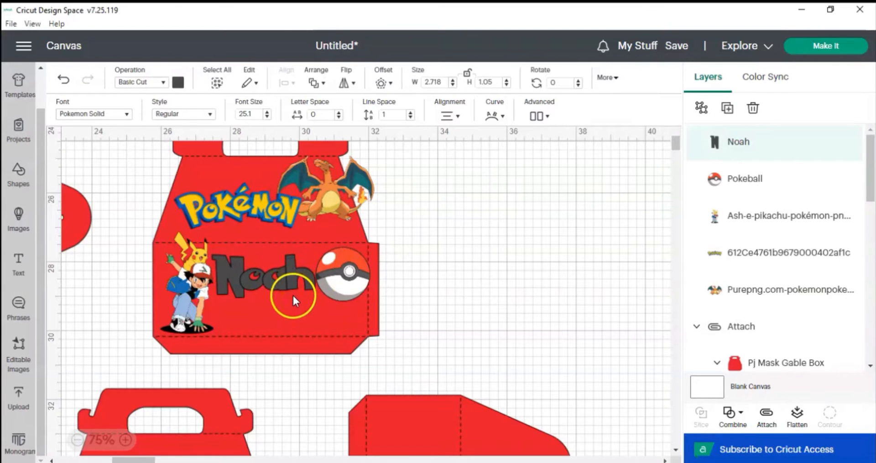
pyautogui.moveTo(293, 295); pyautogui.dragTo(305, 310)
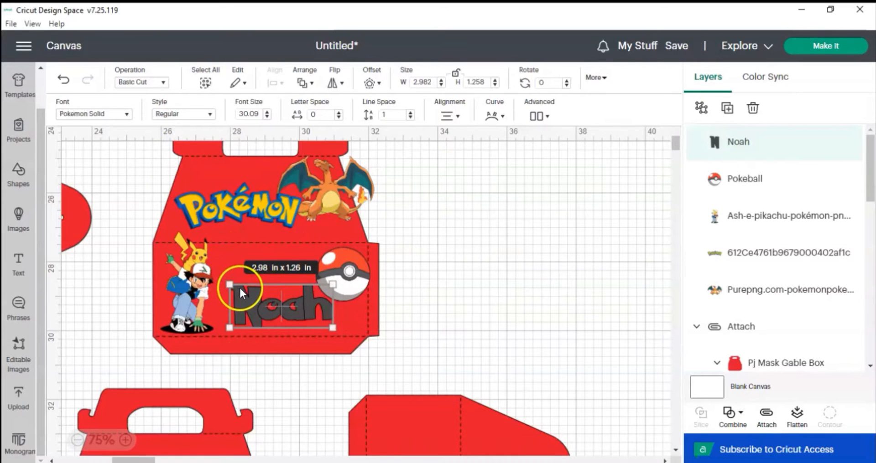
pyautogui.moveTo(230, 284); pyautogui.dragTo(221, 280)
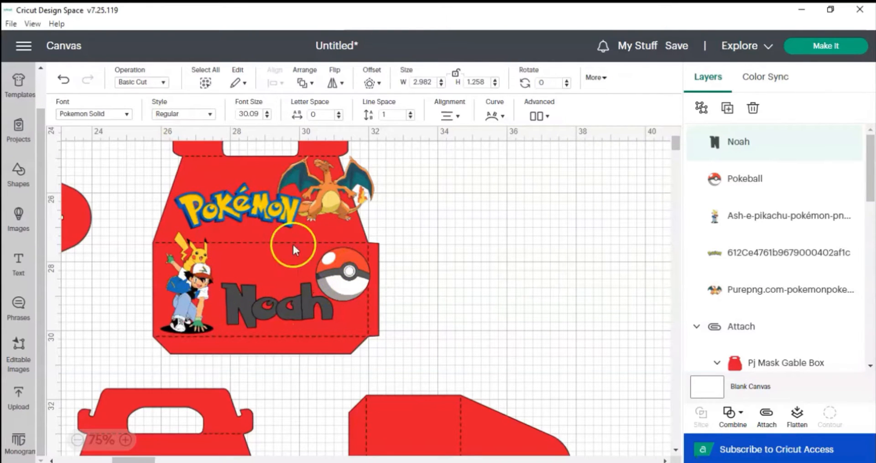
pyautogui.click(278, 286)
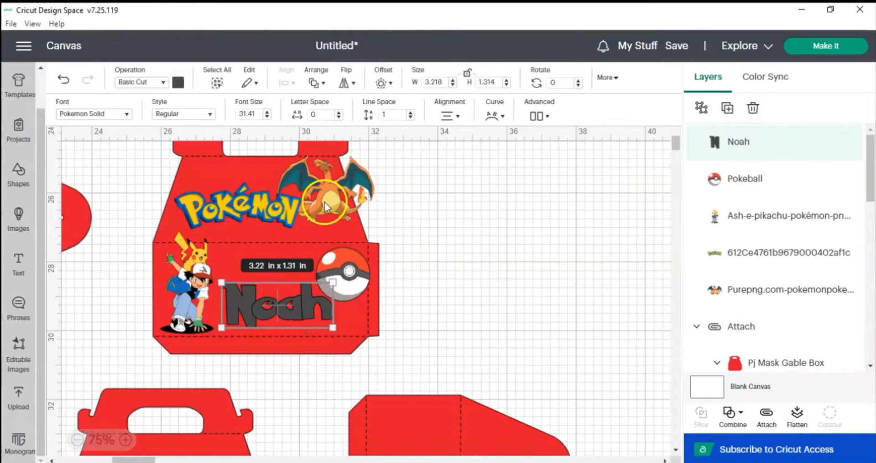
# Colour the name text yellow and apply a 0.25 in rounded, welded offset around it.
pyautogui.click(178, 84)
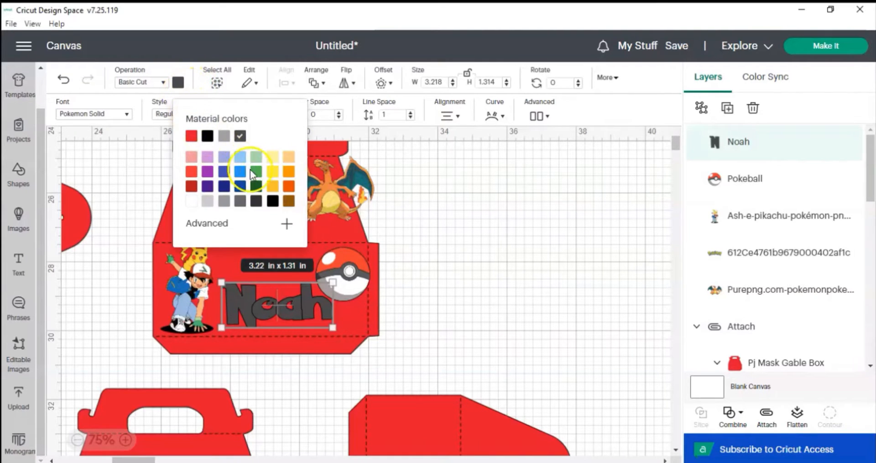
pyautogui.click(272, 173)
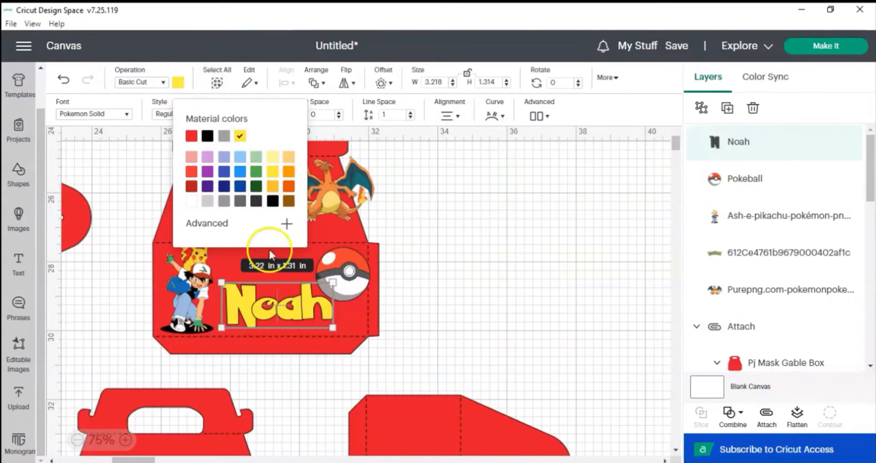
pyautogui.click(390, 83)
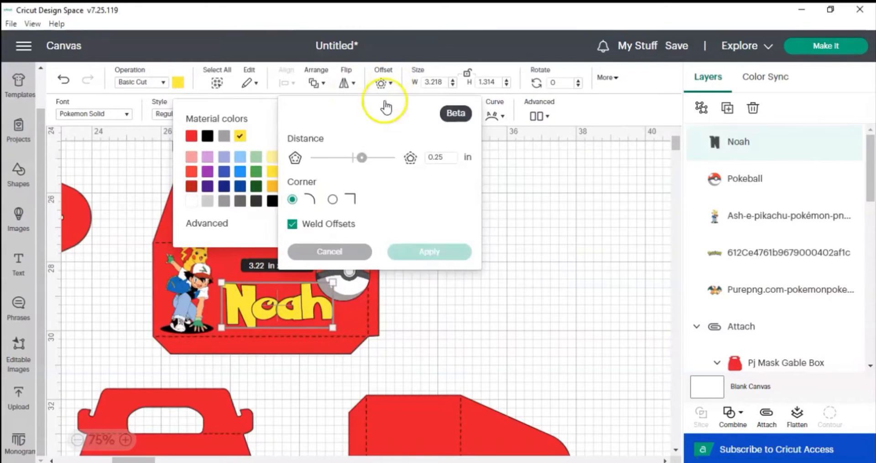
pyautogui.click(259, 314)
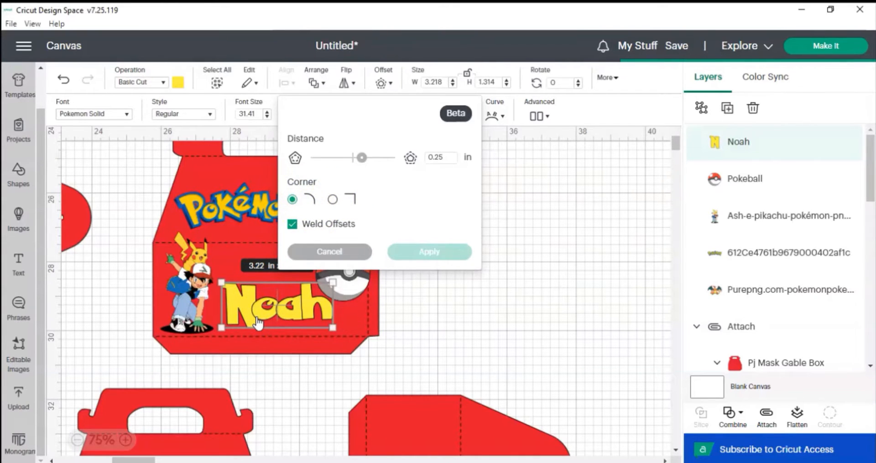
pyautogui.click(362, 158)
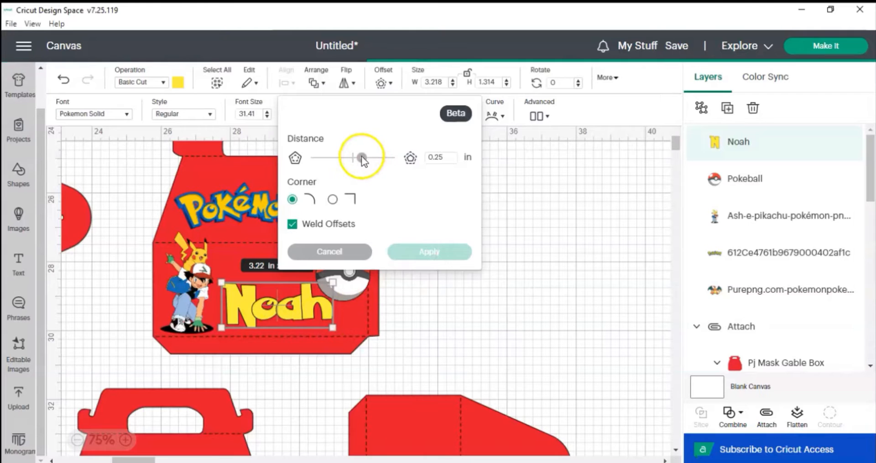
pyautogui.click(301, 256)
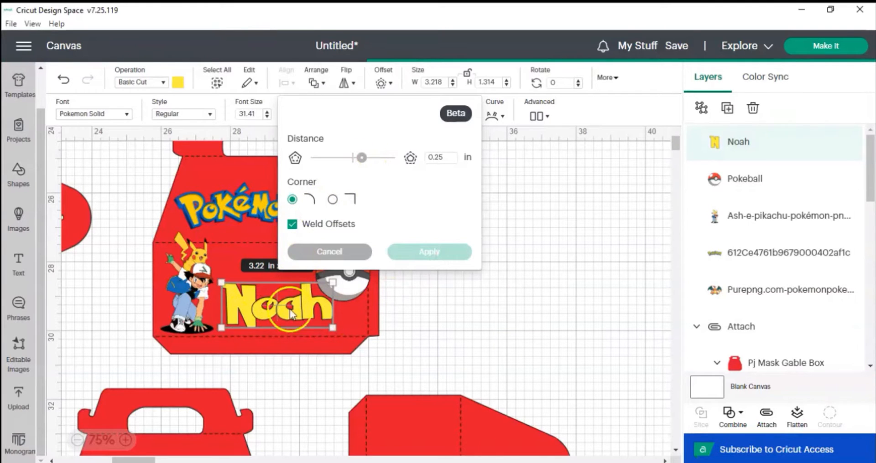
pyautogui.click(273, 285)
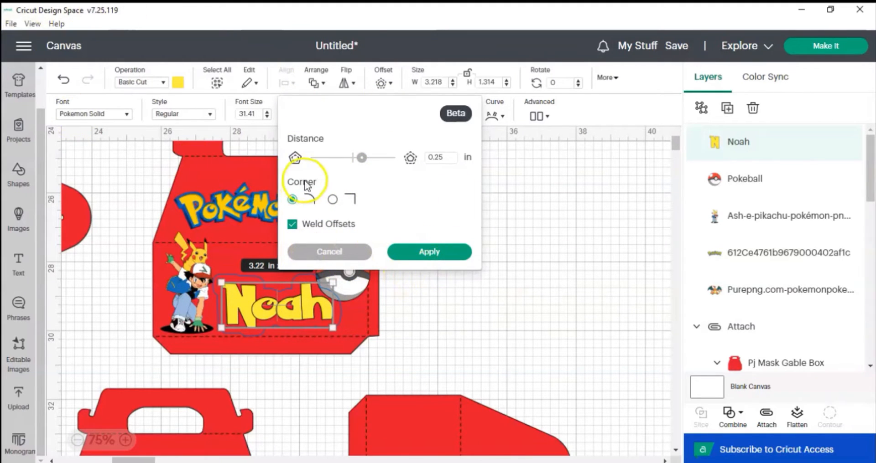
pyautogui.click(430, 252)
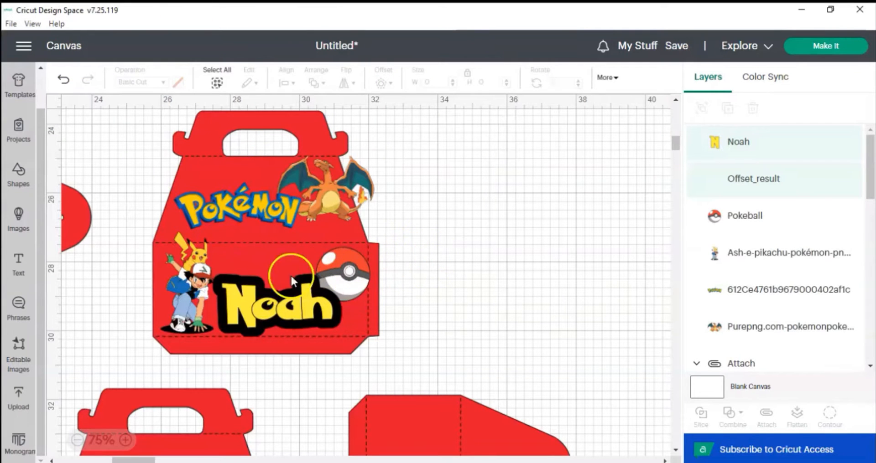
# Select the new offset outline and set its colour to white.
pyautogui.click(233, 285)
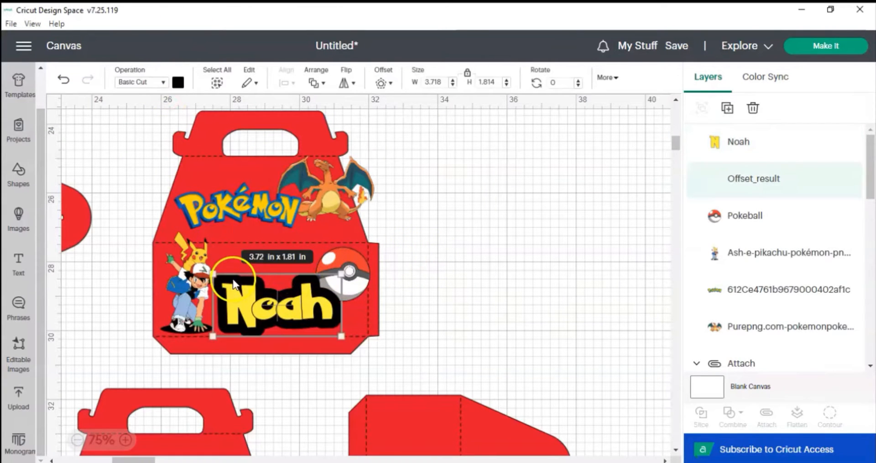
pyautogui.click(178, 83)
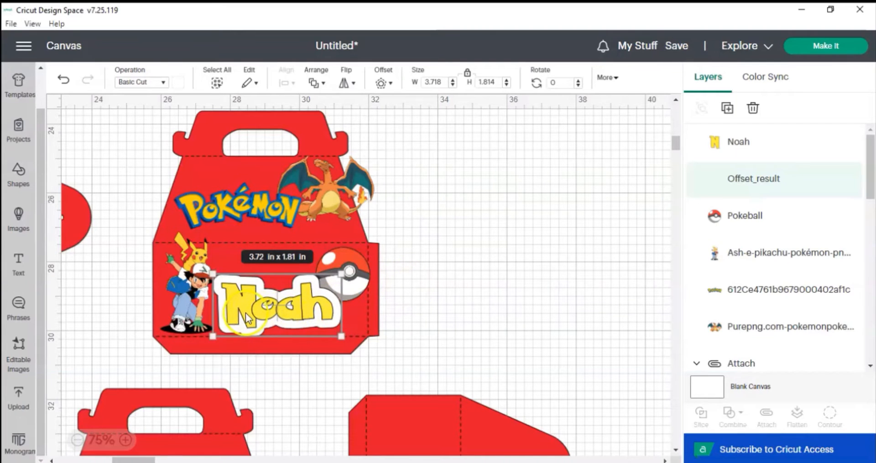
pyautogui.click(291, 375)
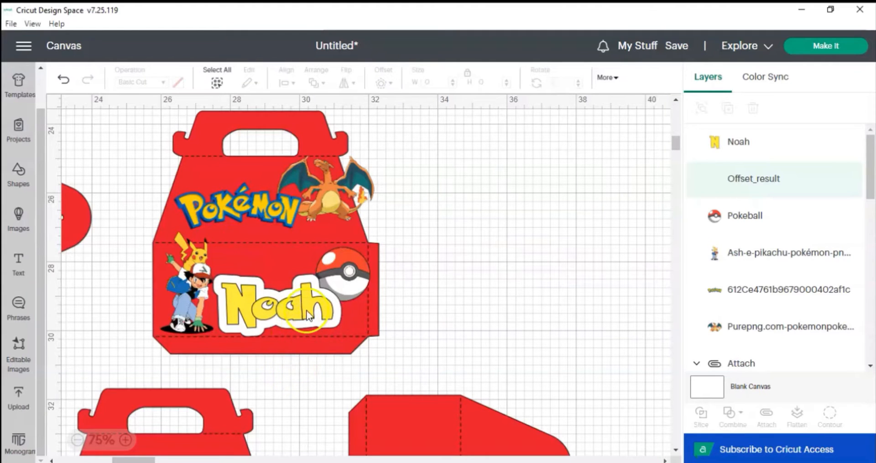
# Add a second rounded offset around the name text with a distance of 0.167 in.
pyautogui.click(308, 316)
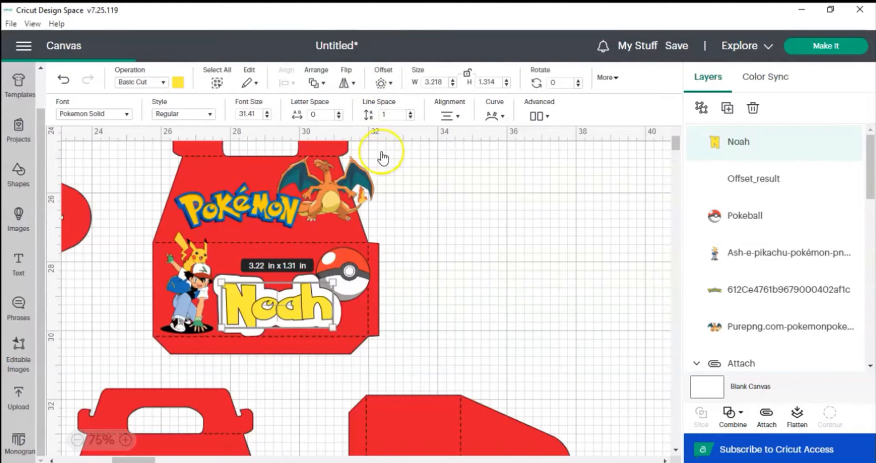
pyautogui.click(381, 86)
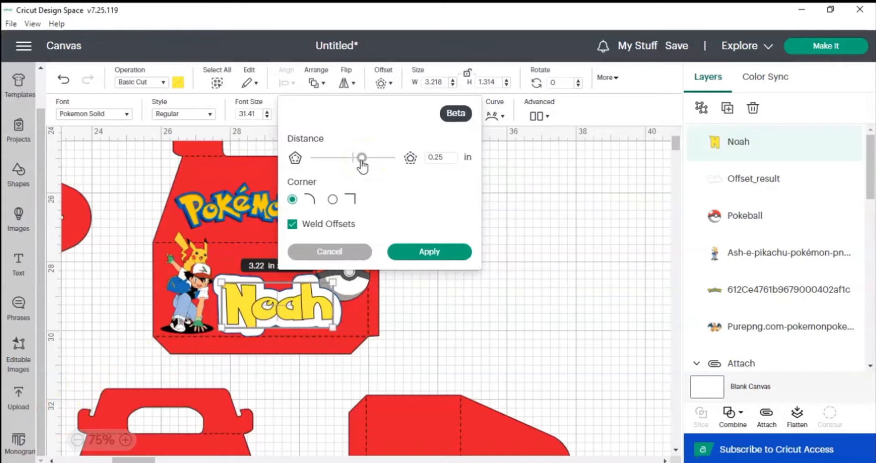
pyautogui.moveTo(361, 162); pyautogui.dragTo(362, 162)
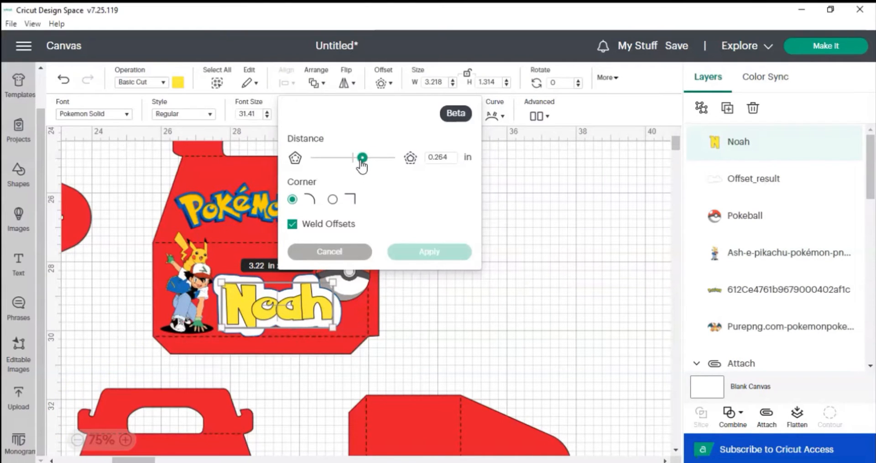
pyautogui.click(354, 160)
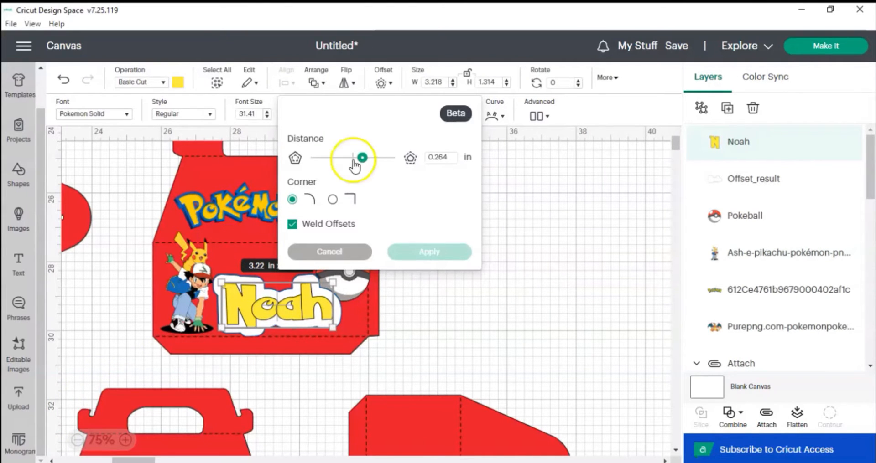
pyautogui.click(443, 158)
pyautogui.press('BackSpace')
pyautogui.press('BackSpace')
pyautogui.press('BackSpace')
pyautogui.press('BackSpace')
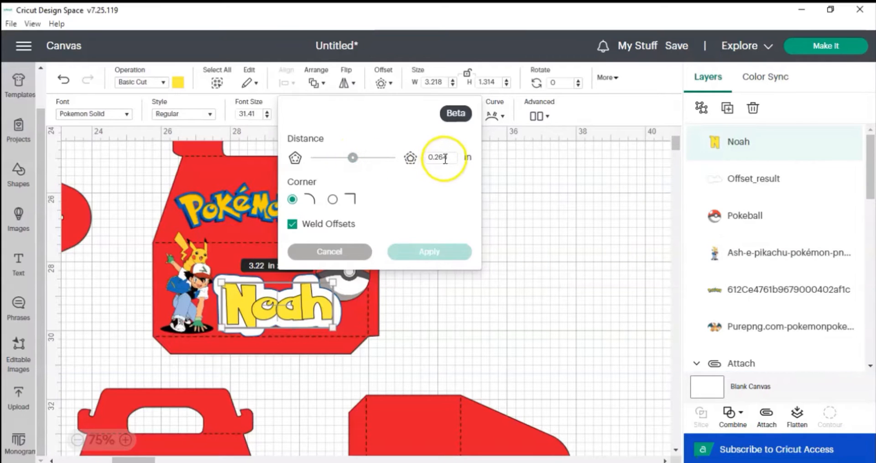
pyautogui.click(286, 305)
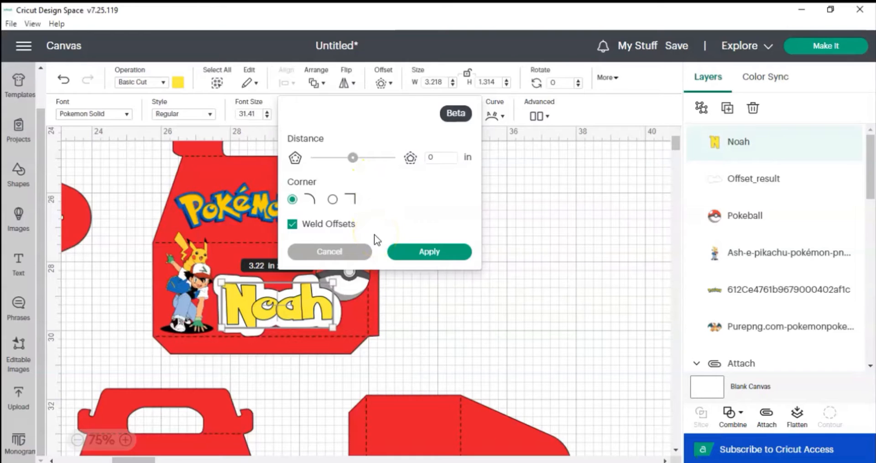
pyautogui.click(359, 159)
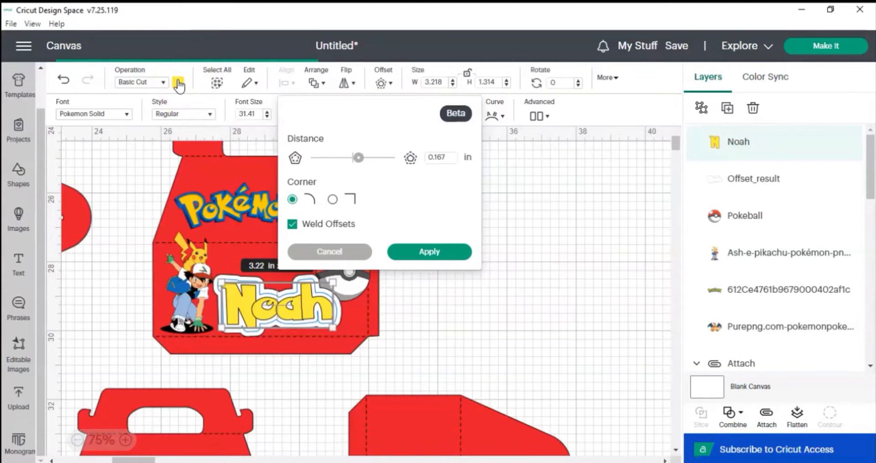
# Set the colour of the second offset outline to blue.
pyautogui.click(180, 86)
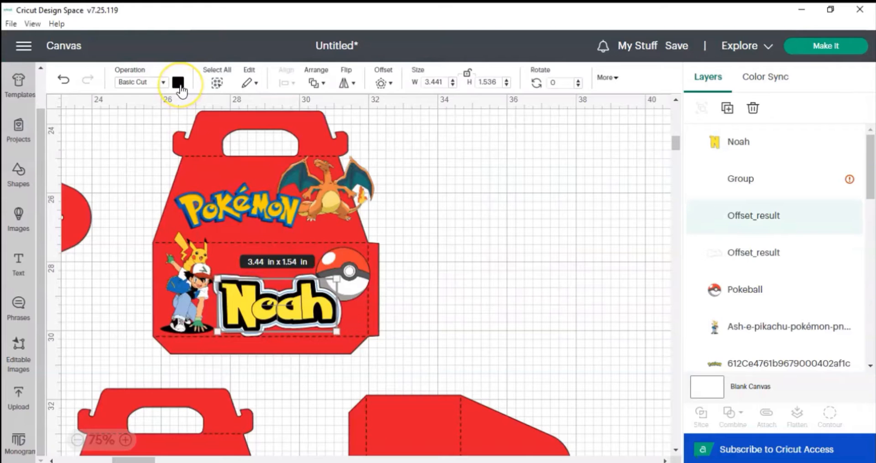
pyautogui.click(181, 87)
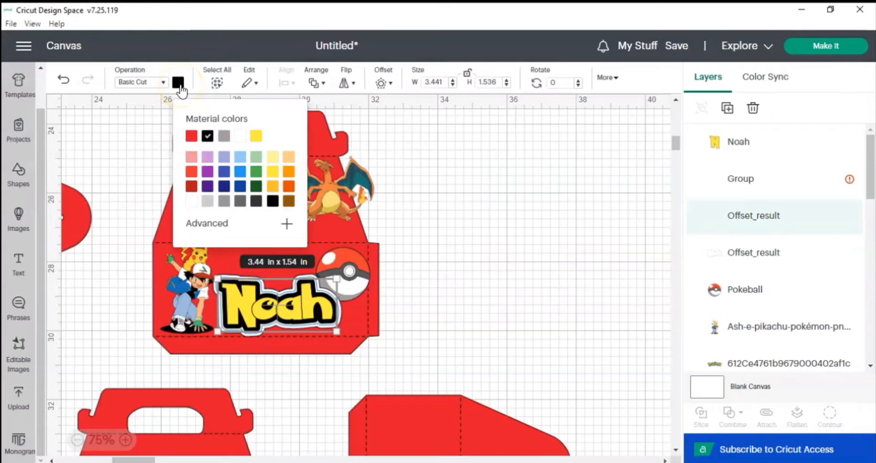
pyautogui.click(239, 187)
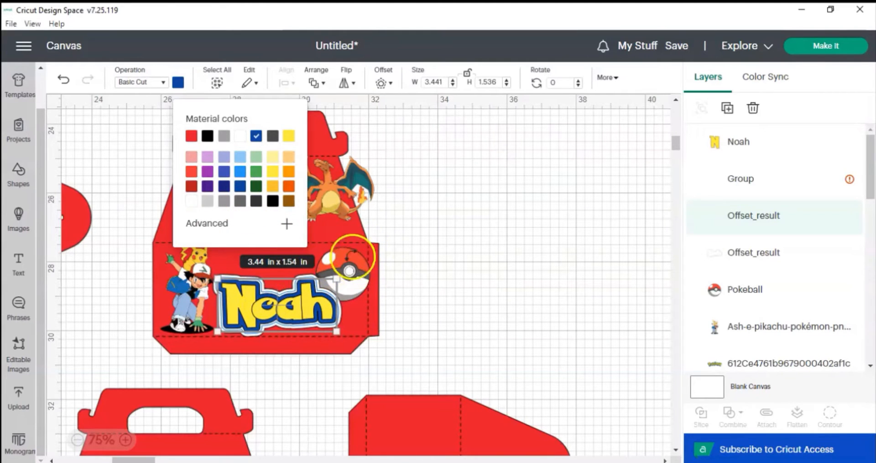
# Add a rounded offset of 0.1 in around the Pokéball image and colour the new outline yellow.
pyautogui.click(349, 258)
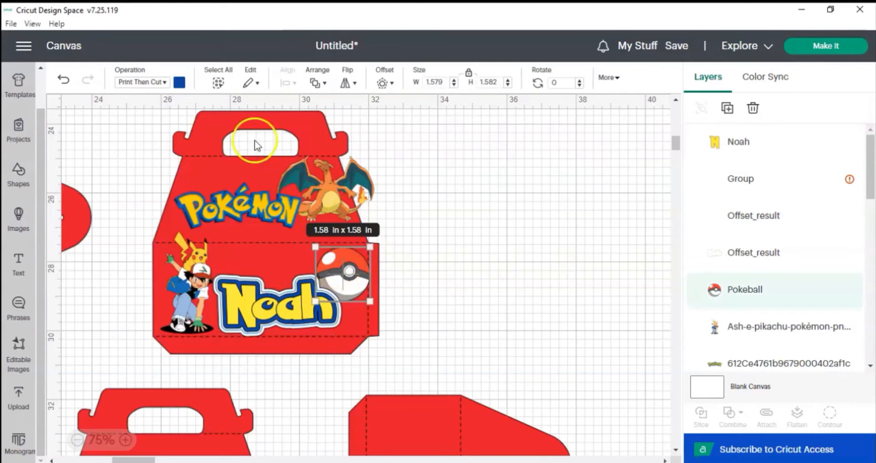
pyautogui.click(383, 84)
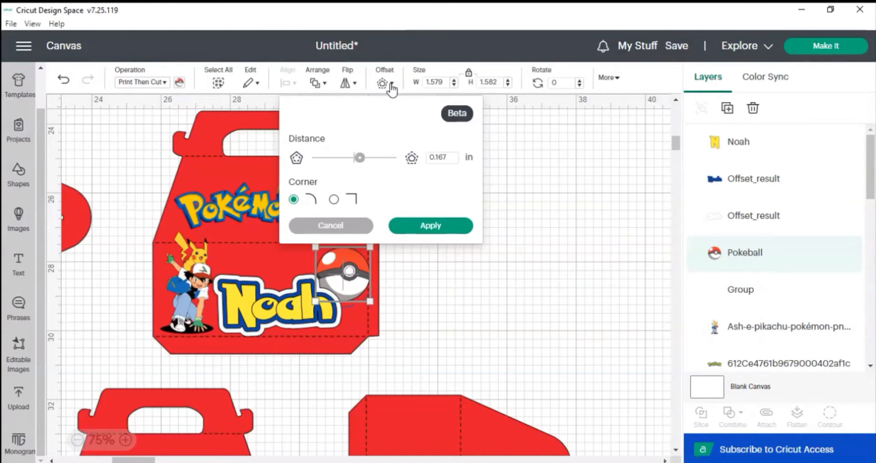
pyautogui.click(360, 158)
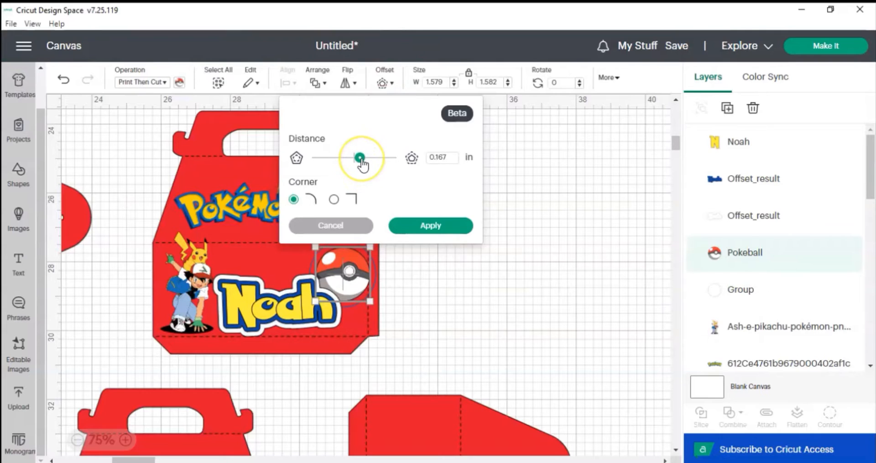
pyautogui.moveTo(359, 158); pyautogui.dragTo(360, 158)
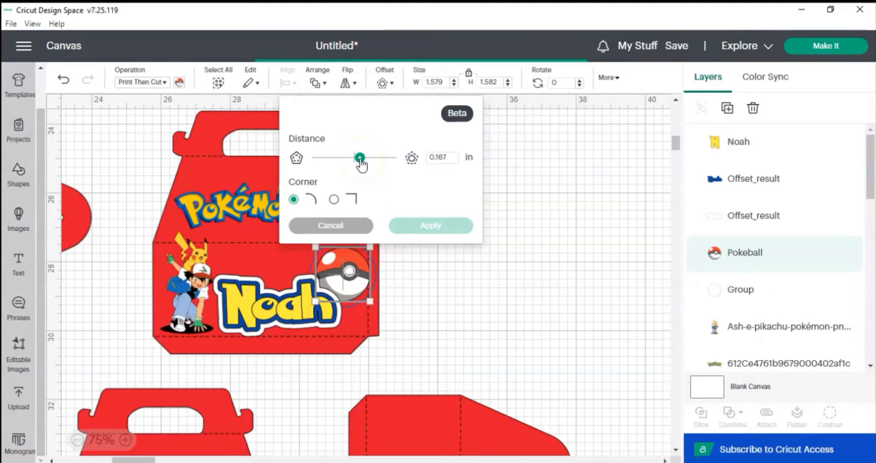
pyautogui.moveTo(359, 159); pyautogui.dragTo(355, 160)
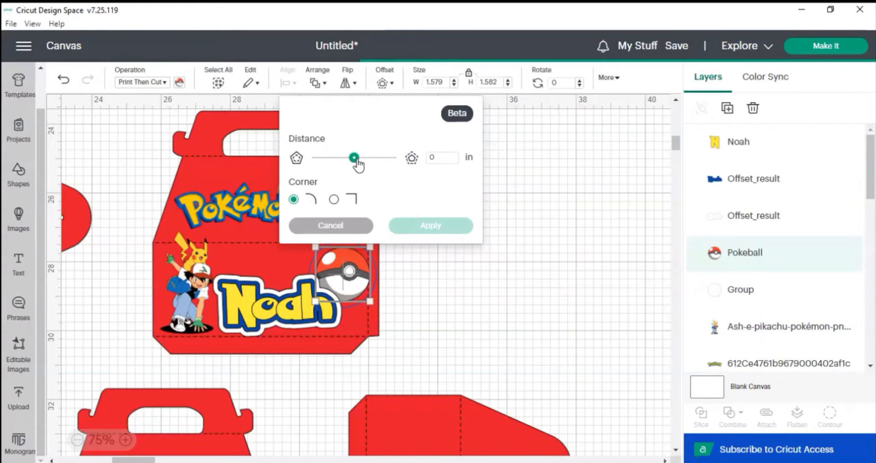
pyautogui.click(361, 159)
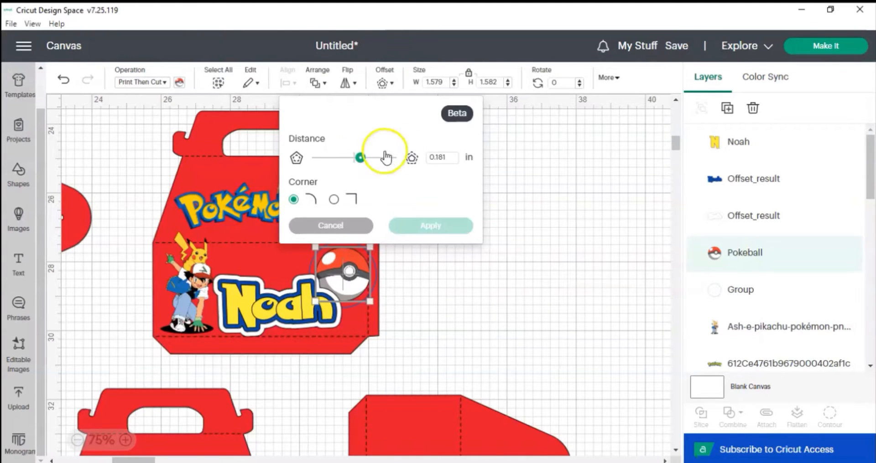
pyautogui.click(450, 161)
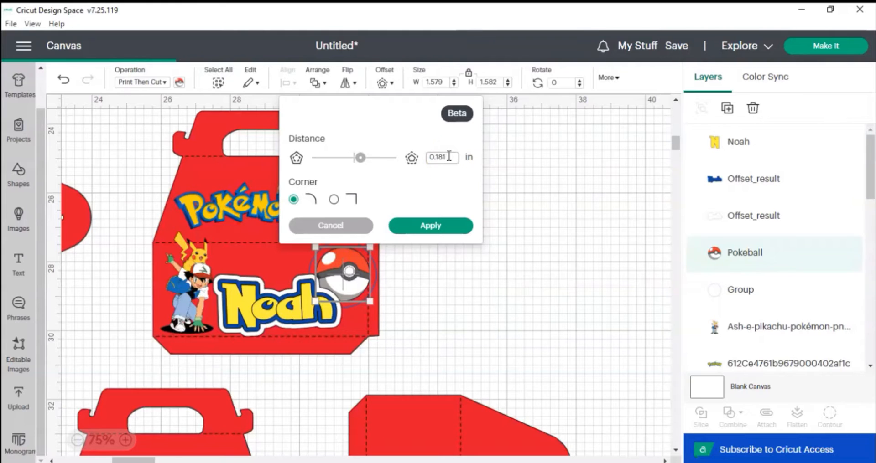
pyautogui.press('BackSpace')
pyautogui.press('BackSpace')
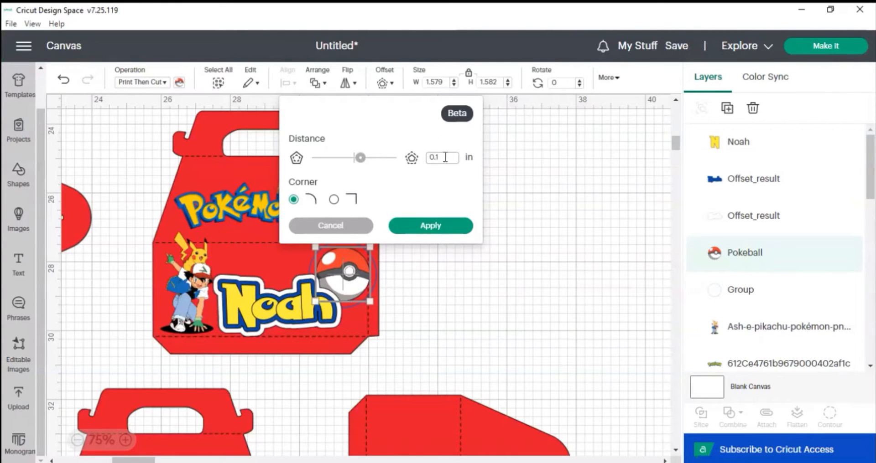
pyautogui.click(430, 227)
pyautogui.click(419, 231)
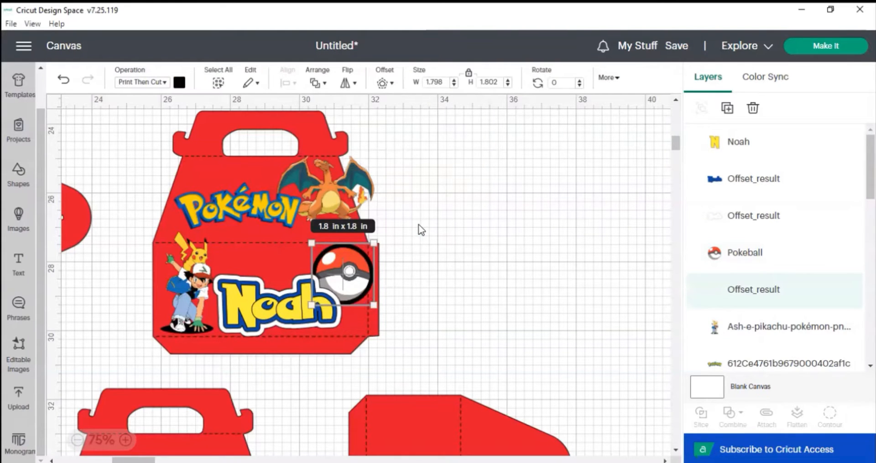
pyautogui.click(179, 82)
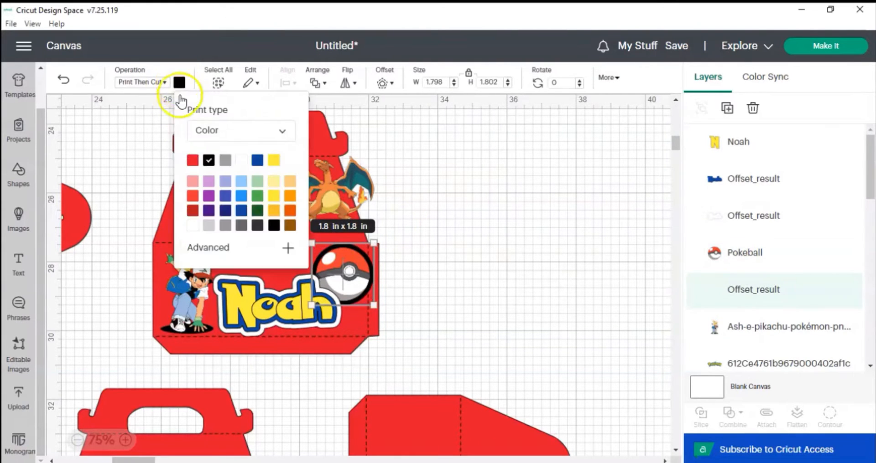
pyautogui.click(276, 163)
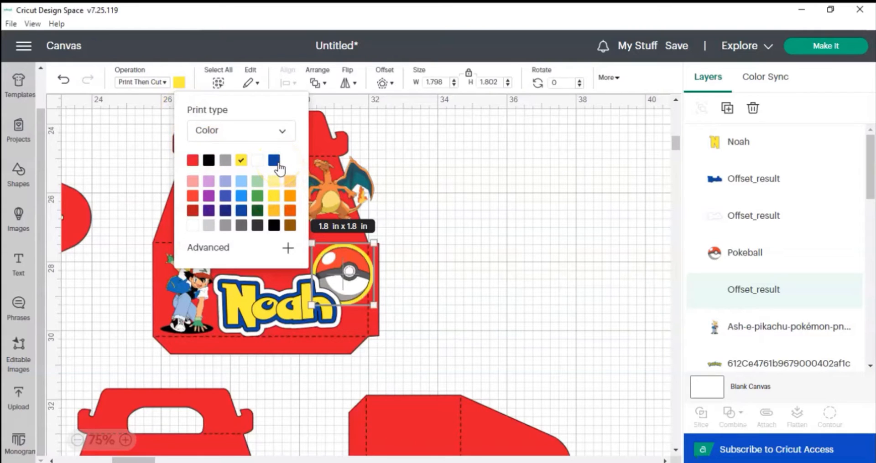
# Add a rounded offset of 0.11 in around the Ash and Pikachu image.
pyautogui.click(182, 289)
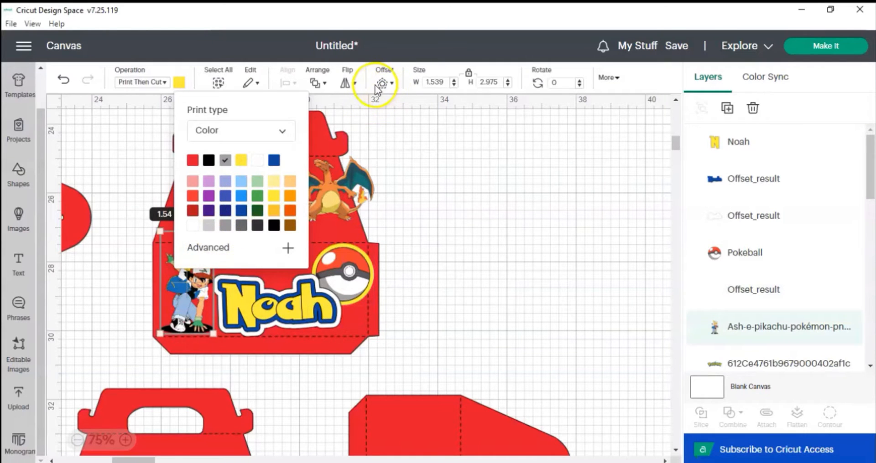
pyautogui.click(391, 86)
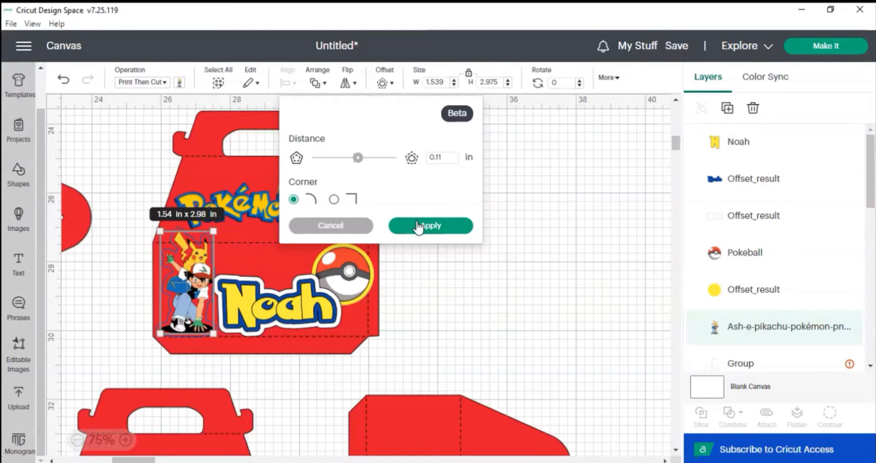
pyautogui.click(418, 228)
pyautogui.click(417, 228)
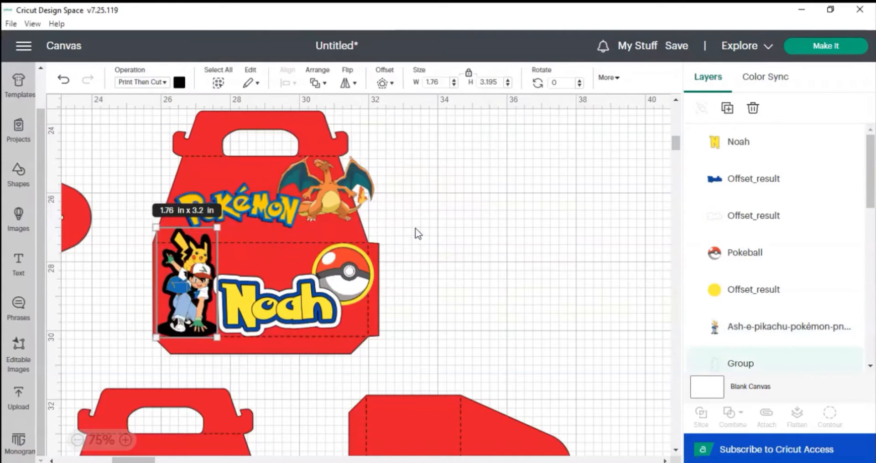
# Colour the Ash and Pikachu offset white and change its operation to Basic Cut.
pyautogui.click(179, 82)
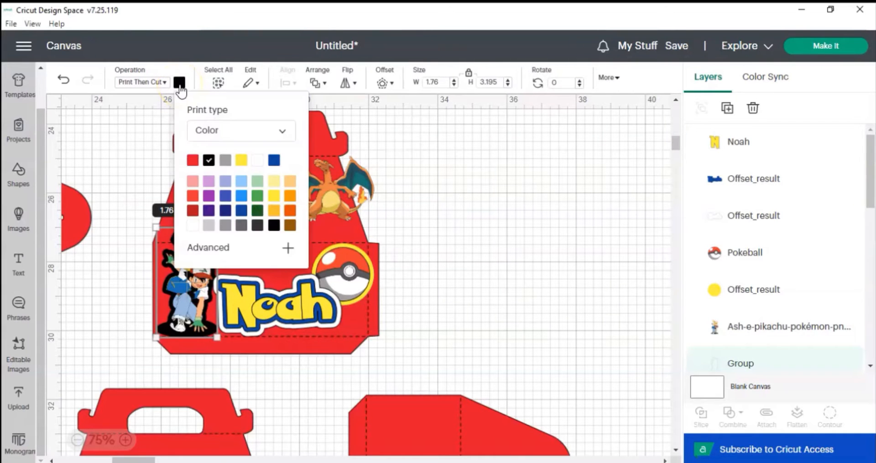
pyautogui.click(260, 161)
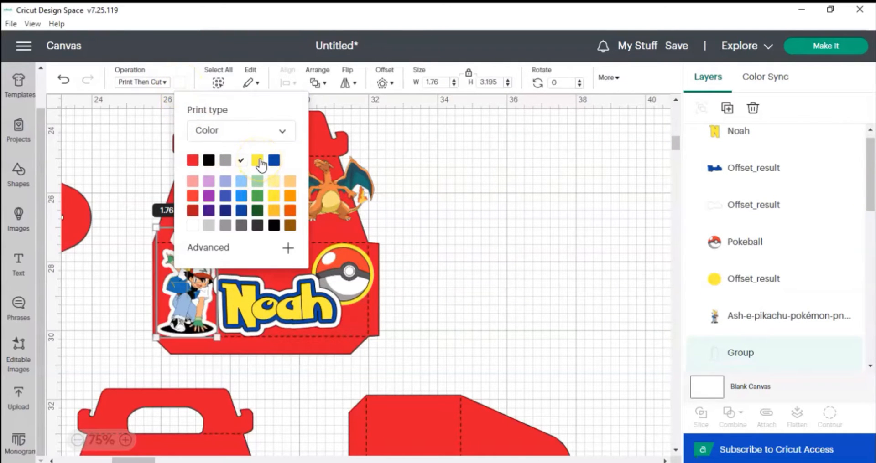
pyautogui.click(151, 83)
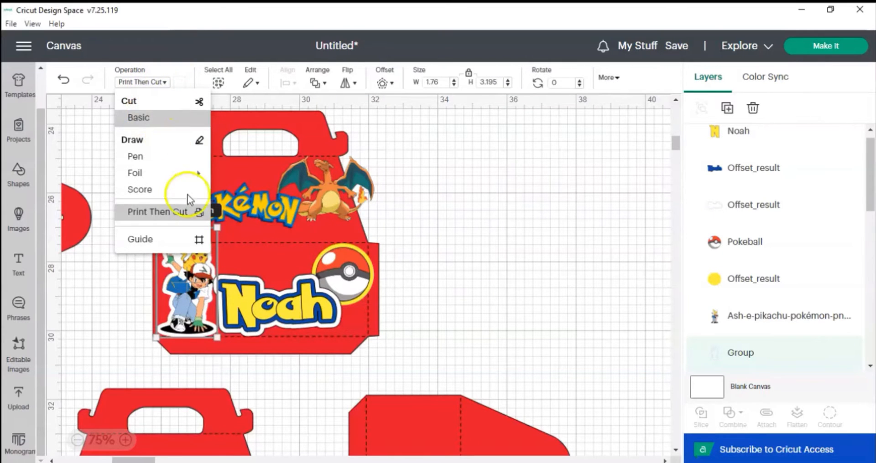
pyautogui.click(227, 276)
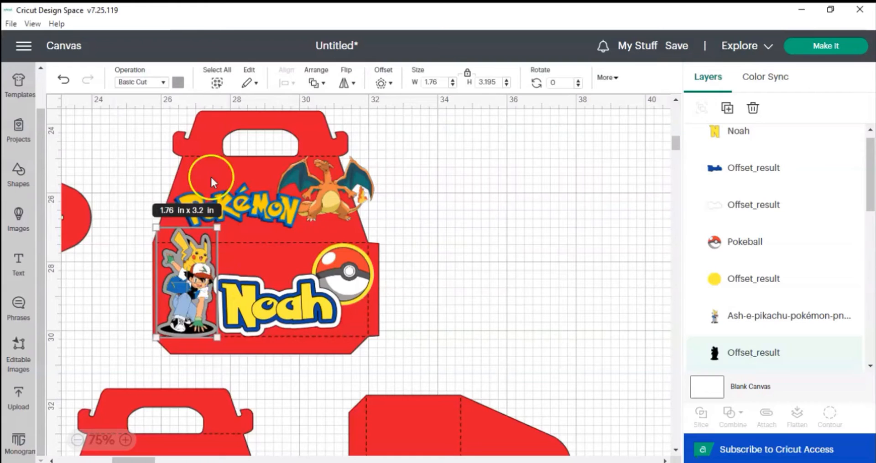
pyautogui.click(178, 82)
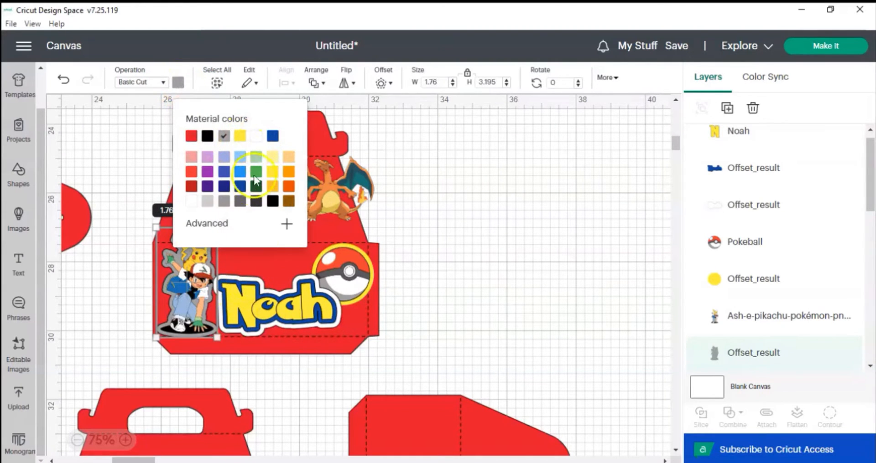
pyautogui.click(250, 285)
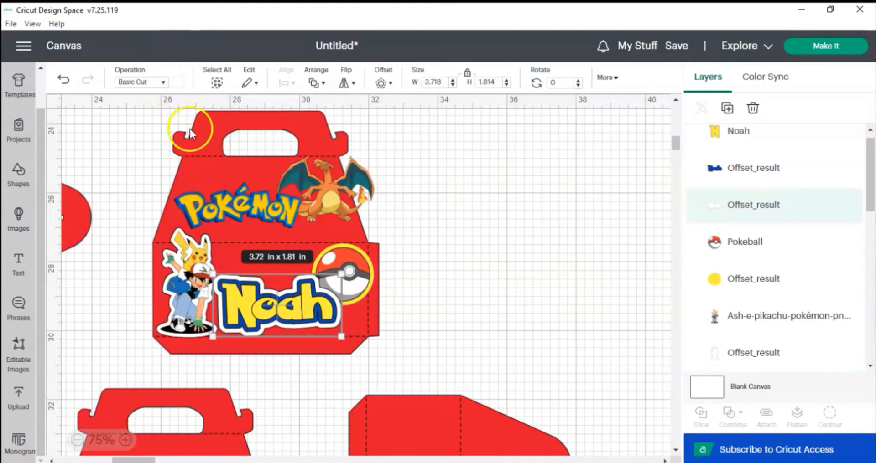
# Set the Pokéball's yellow offset to Basic Cut and recolour it yellow.
pyautogui.click(359, 249)
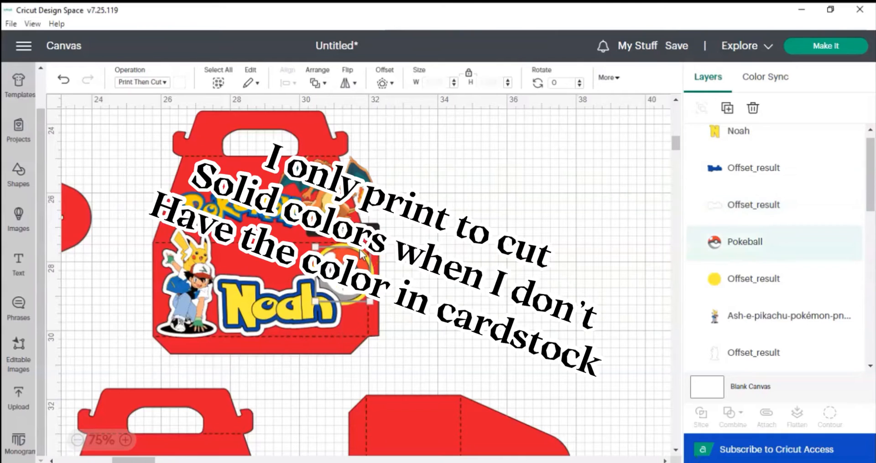
pyautogui.click(353, 302)
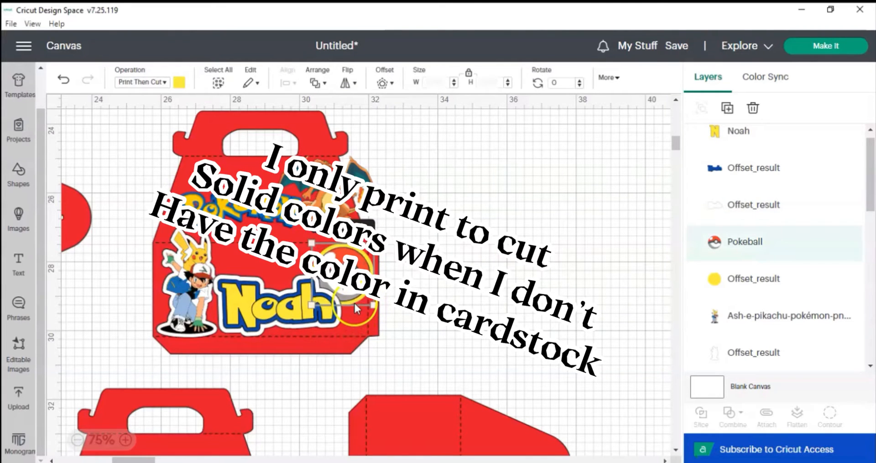
pyautogui.click(181, 83)
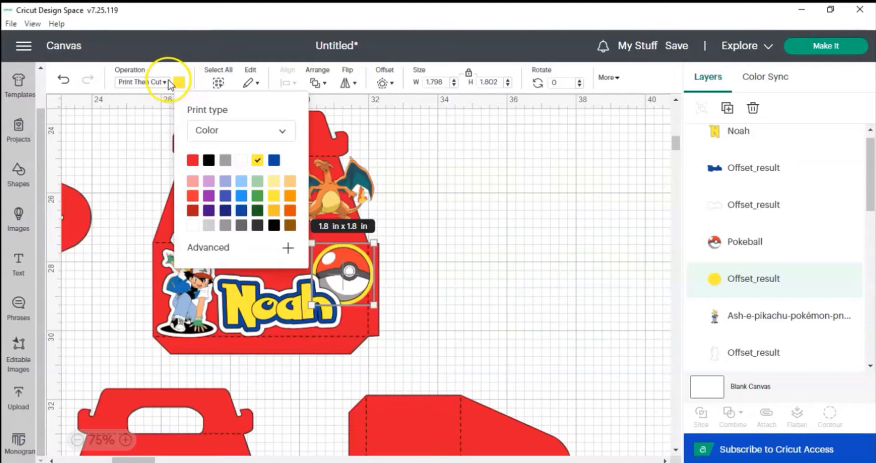
pyautogui.click(165, 82)
pyautogui.click(171, 120)
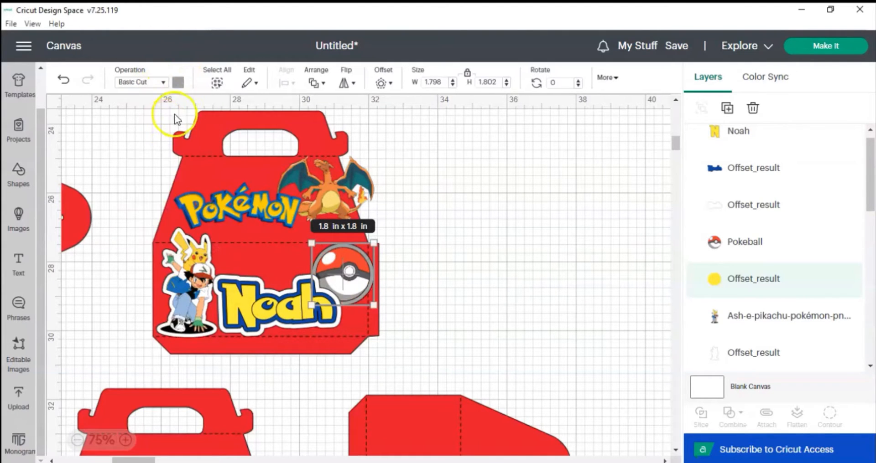
pyautogui.click(178, 82)
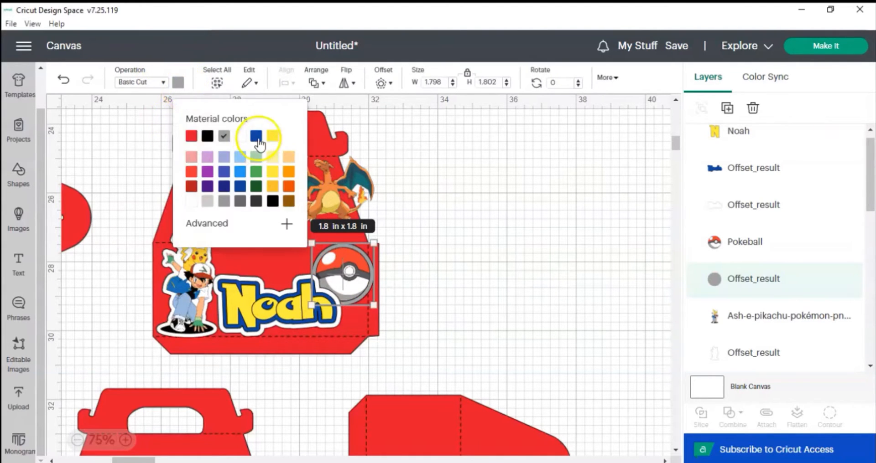
pyautogui.click(273, 136)
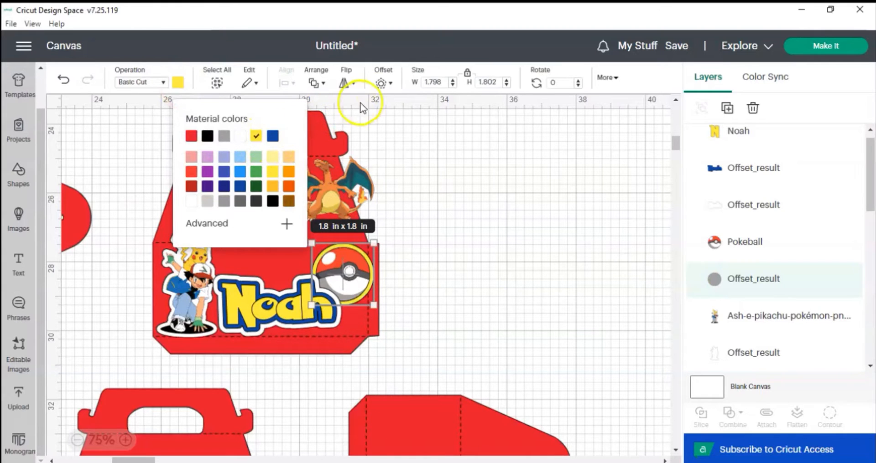
# Add a second rounded offset of 0.14 in around the Pokéball's yellow outline.
pyautogui.click(383, 83)
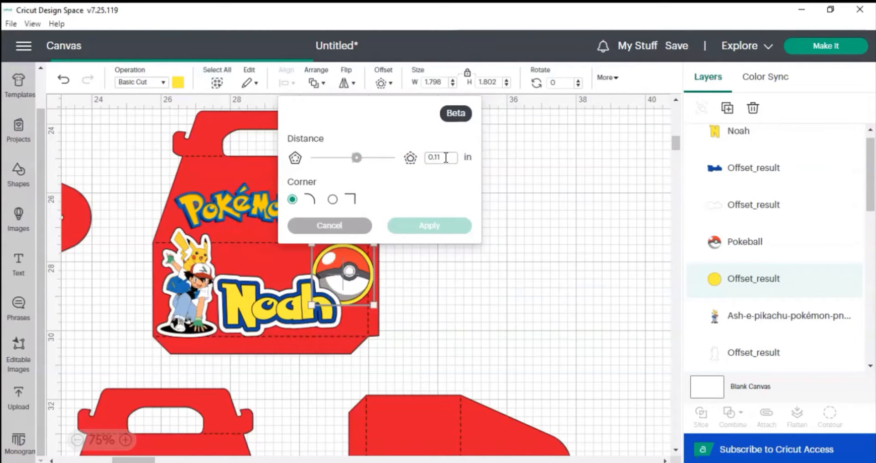
pyautogui.click(445, 157)
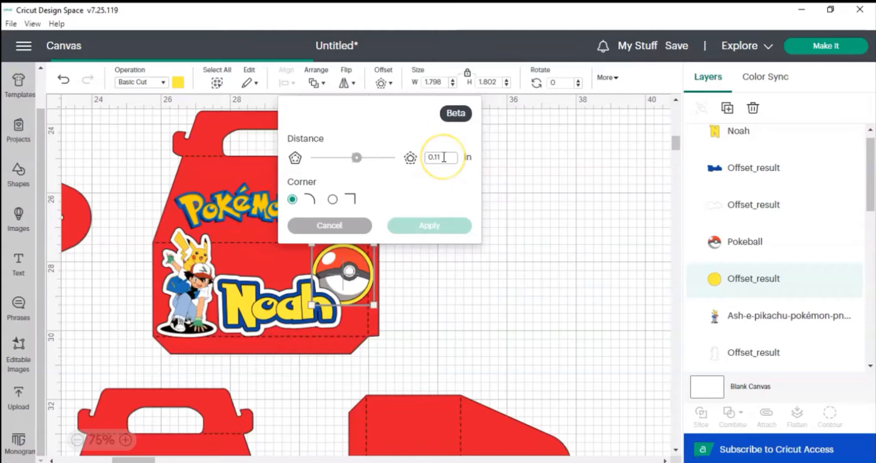
pyautogui.press('BackSpace')
pyautogui.write('4')
pyautogui.click(425, 226)
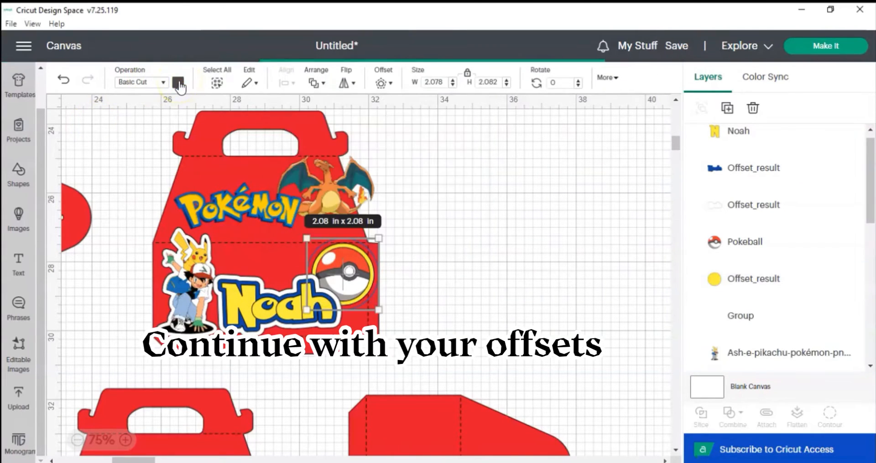
# Add a rounded offset of 0.14 in around the Charizard image.
pyautogui.click(178, 83)
pyautogui.click(329, 192)
pyautogui.click(383, 83)
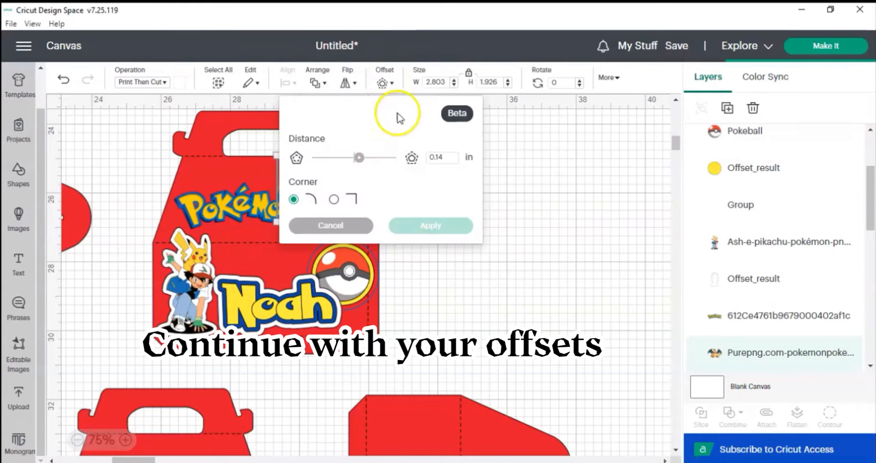
pyautogui.click(418, 227)
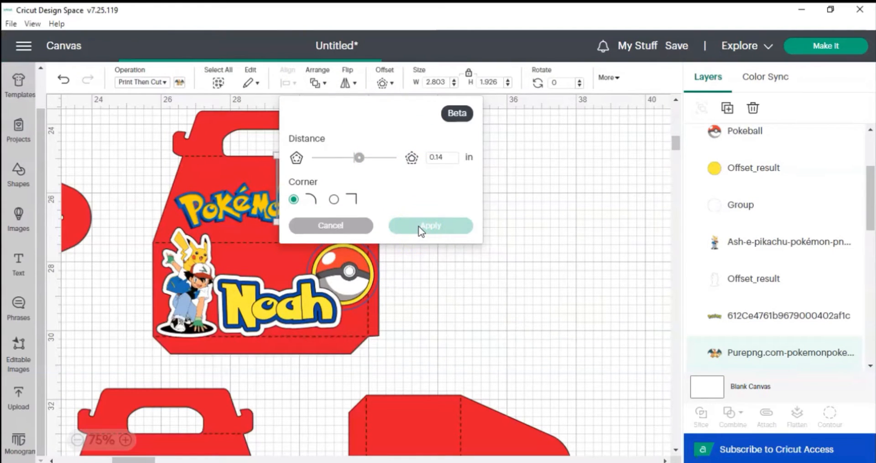
# Apply a 0.14 in rounded offset directly to the Pokéball image.
pyautogui.click(374, 254)
pyautogui.click(178, 83)
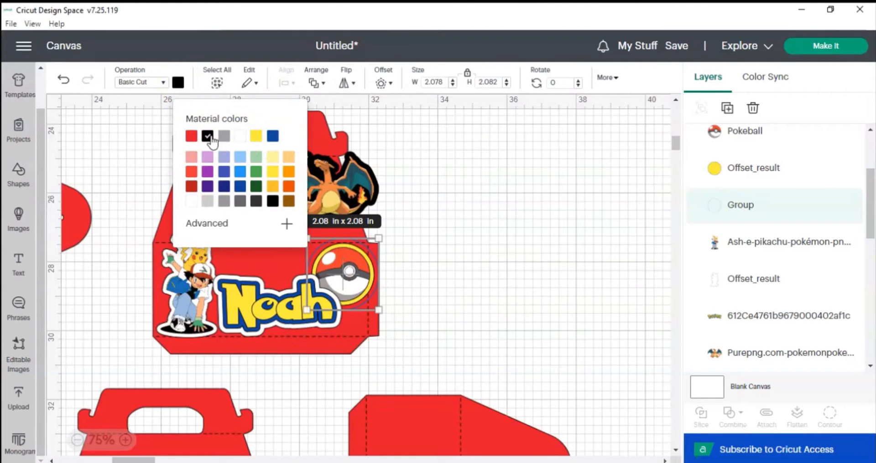
pyautogui.click(387, 267)
pyautogui.click(346, 278)
pyautogui.click(381, 82)
pyautogui.click(416, 226)
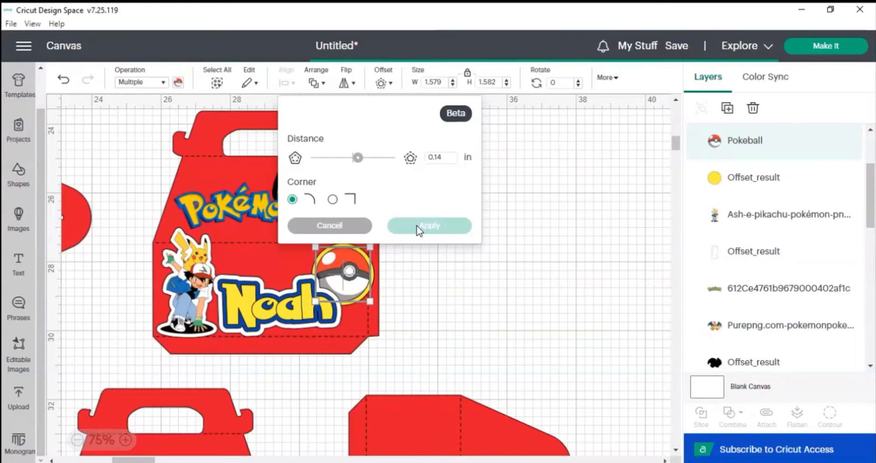
pyautogui.click(406, 227)
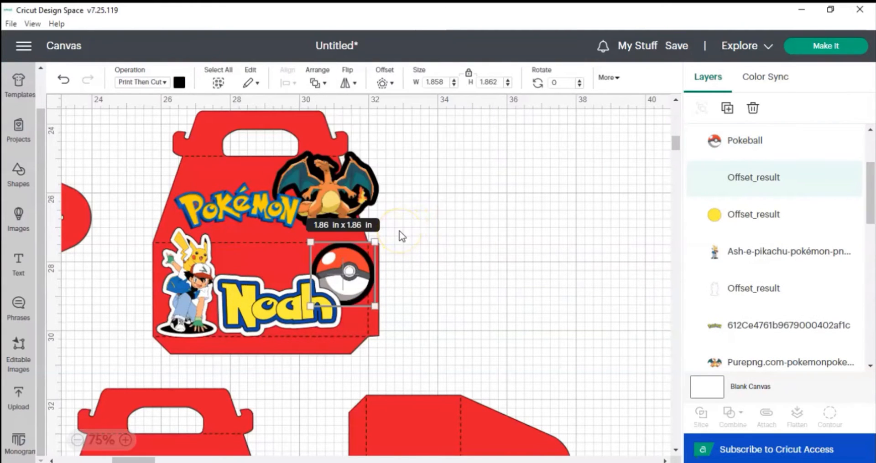
# Set the Pokéball's outer offset to Basic Cut in white and move its layer beneath the yellow outline.
pyautogui.click(326, 252)
pyautogui.click(326, 255)
pyautogui.click(382, 83)
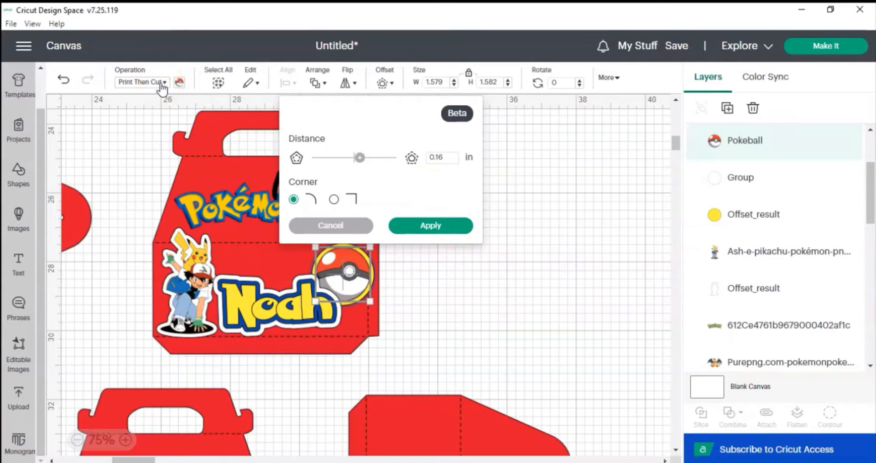
pyautogui.click(162, 87)
pyautogui.click(157, 211)
pyautogui.click(180, 84)
pyautogui.click(228, 192)
pyautogui.click(373, 267)
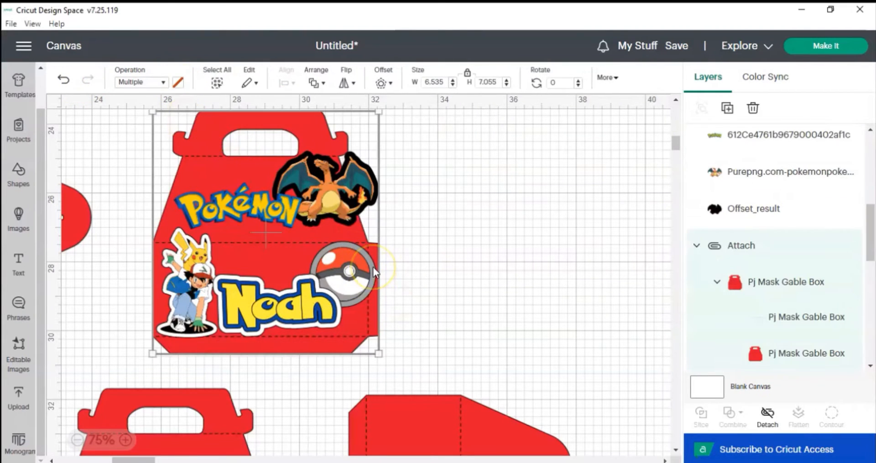
pyautogui.click(501, 283)
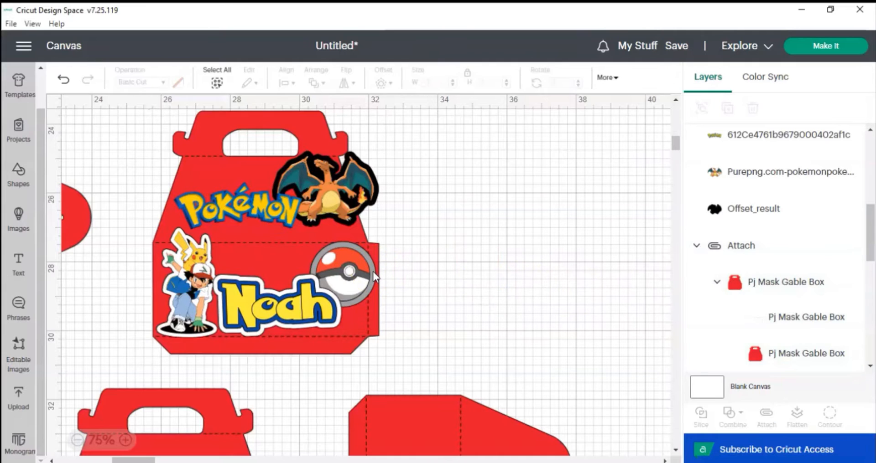
pyautogui.click(373, 272)
pyautogui.click(178, 83)
pyautogui.click(238, 135)
pyautogui.moveTo(722, 143); pyautogui.dragTo(743, 191)
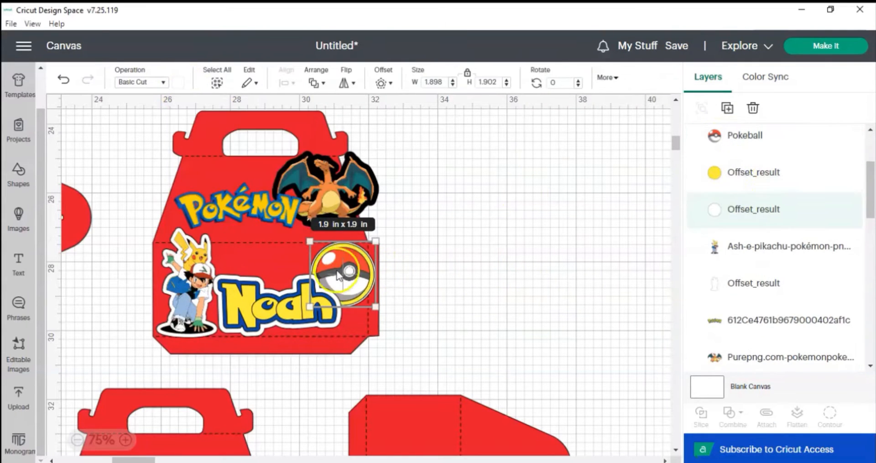
# Add a rounded offset of 0.13 in around the Pokémon logo.
pyautogui.click(264, 201)
pyautogui.click(382, 82)
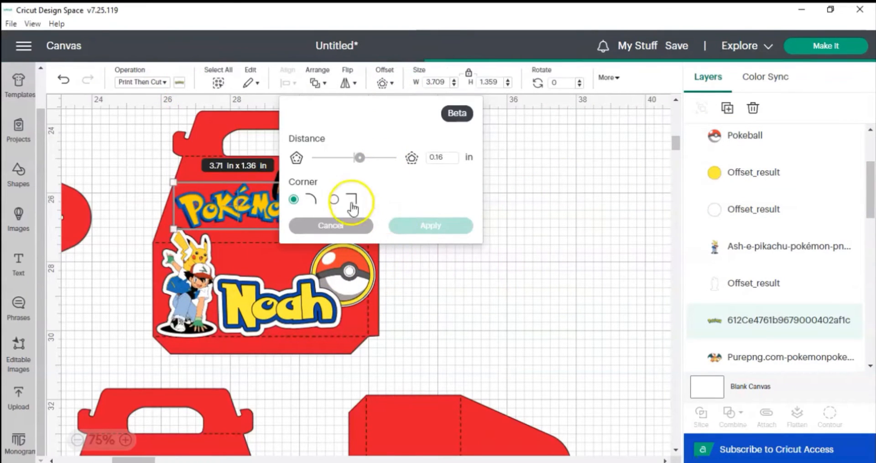
pyautogui.click(445, 158)
pyautogui.press('BackSpace')
pyautogui.write('3')
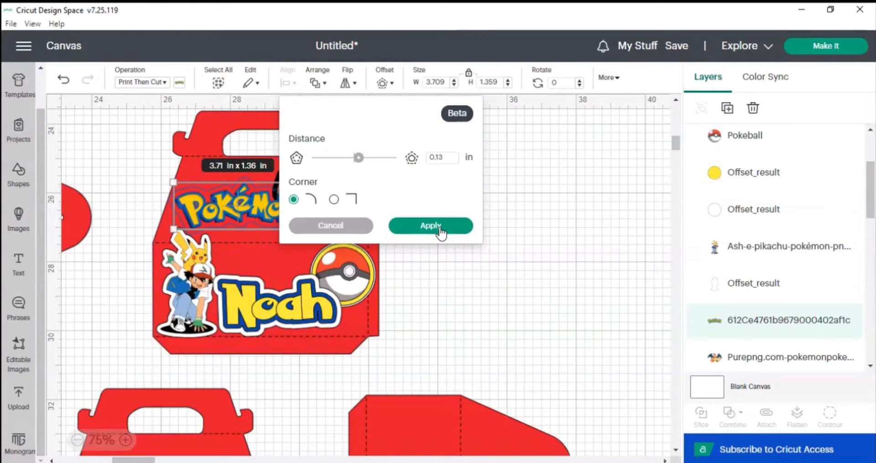
pyautogui.click(430, 225)
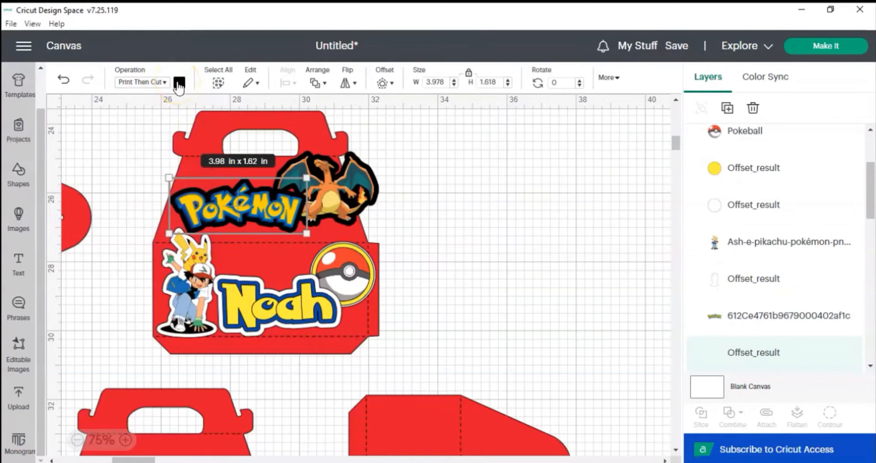
# Recolour the Pokémon logo's new offset white.
pyautogui.click(178, 82)
pyautogui.click(347, 158)
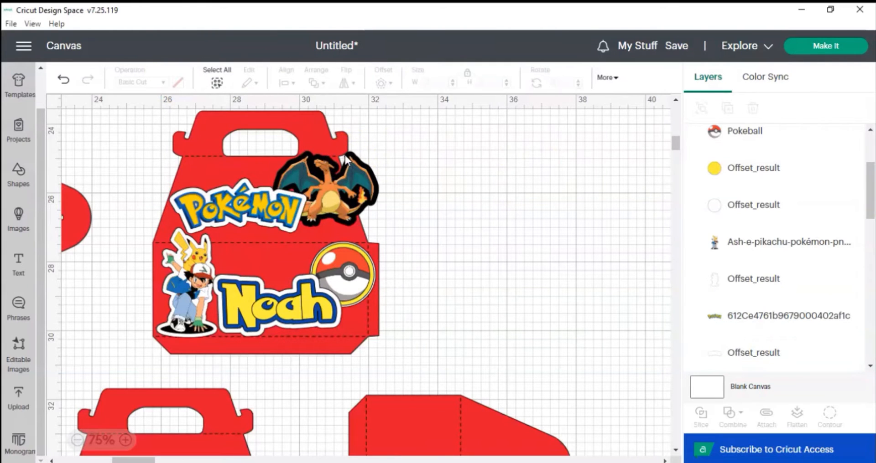
# Add a 0.13 in rounded offset around the Charizard's orange outline.
pyautogui.click(348, 158)
pyautogui.click(179, 82)
pyautogui.click(289, 210)
pyautogui.click(340, 177)
pyautogui.click(382, 82)
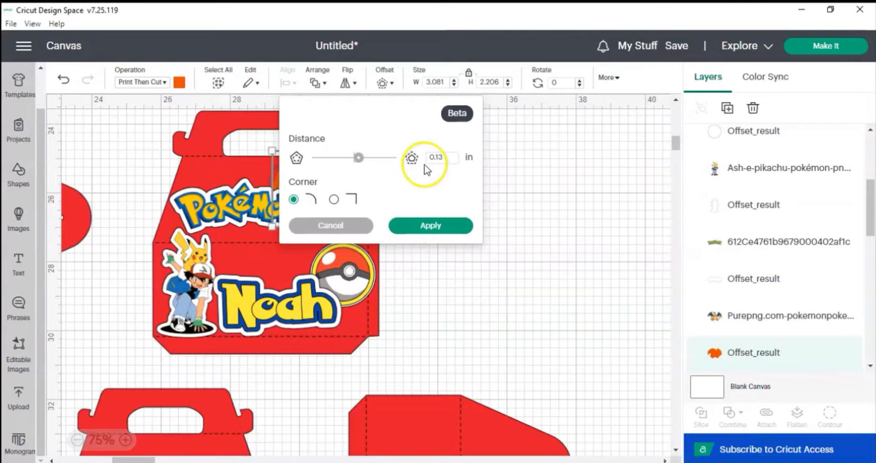
pyautogui.click(456, 230)
pyautogui.click(339, 176)
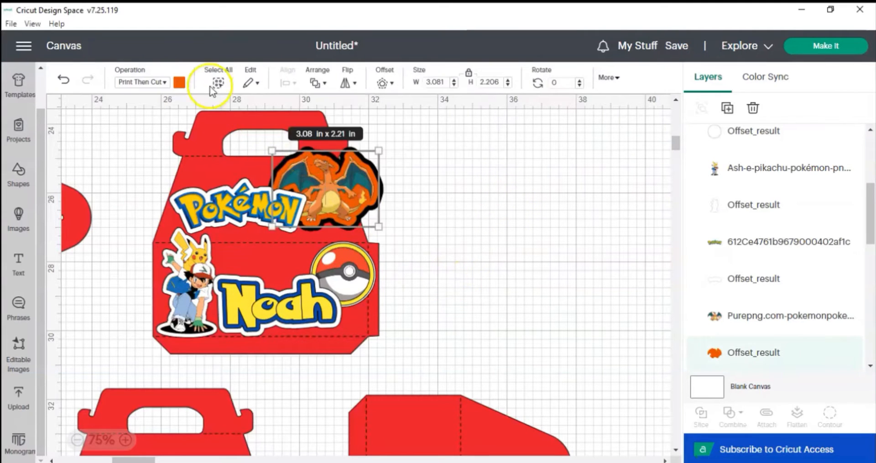
# Change the operation and colour of the Charizard's new offset.
pyautogui.click(141, 82)
pyautogui.click(141, 117)
pyautogui.click(179, 82)
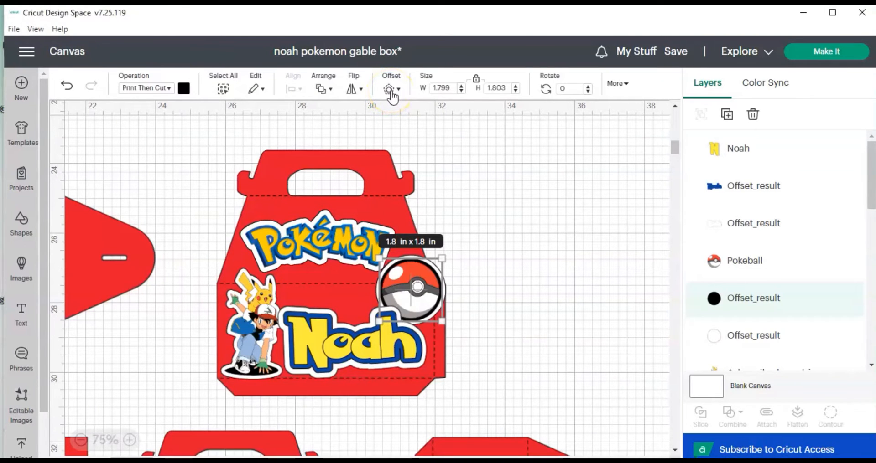
# Add a 0.10 in rounded offset around the Pokéball's black outline.
pyautogui.click(391, 91)
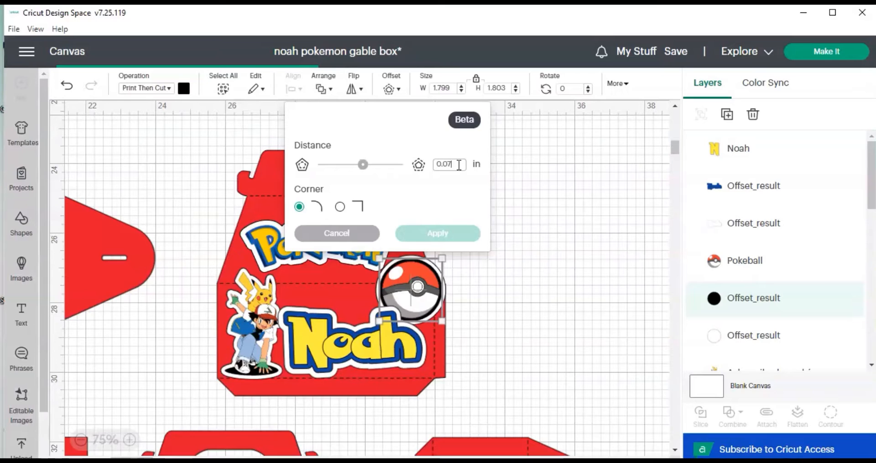
pyautogui.press('BackSpace')
pyautogui.press('BackSpace')
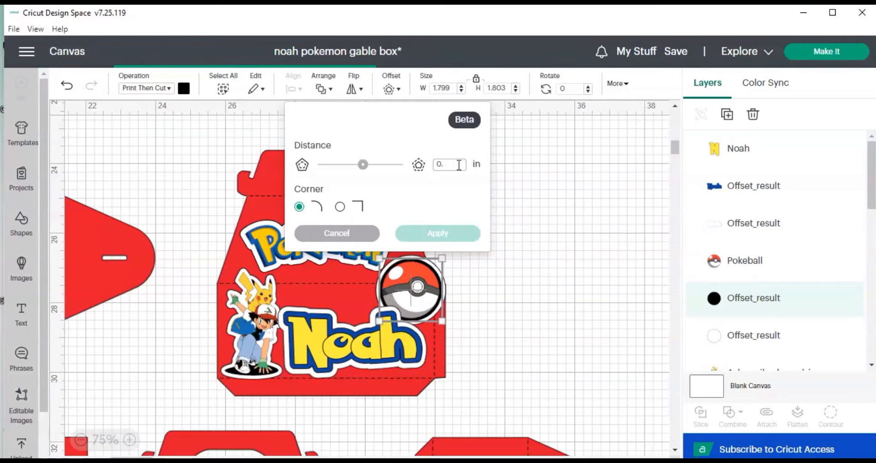
pyautogui.write('10')
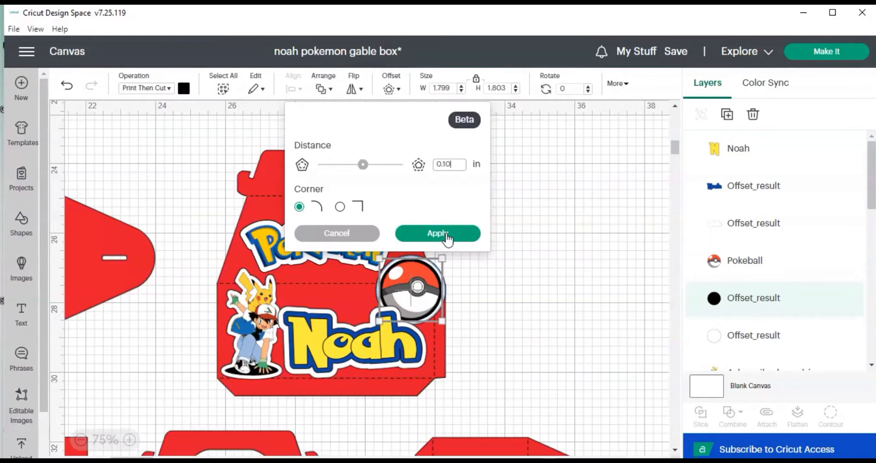
pyautogui.click(447, 237)
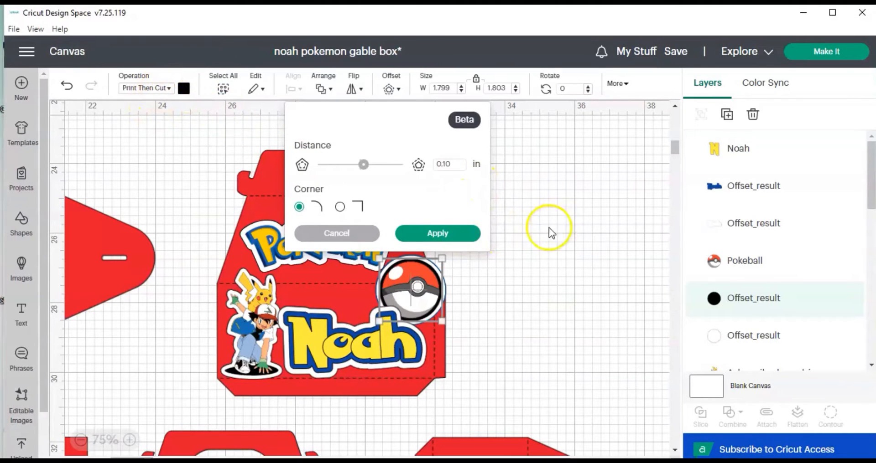
# Set the Pokéball's inner offset to Basic Cut and recolour it yellow.
pyautogui.click(167, 92)
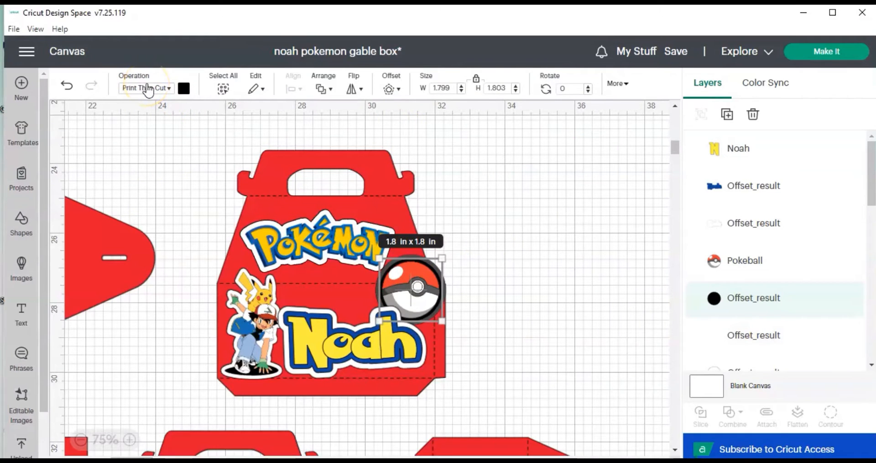
pyautogui.click(166, 92)
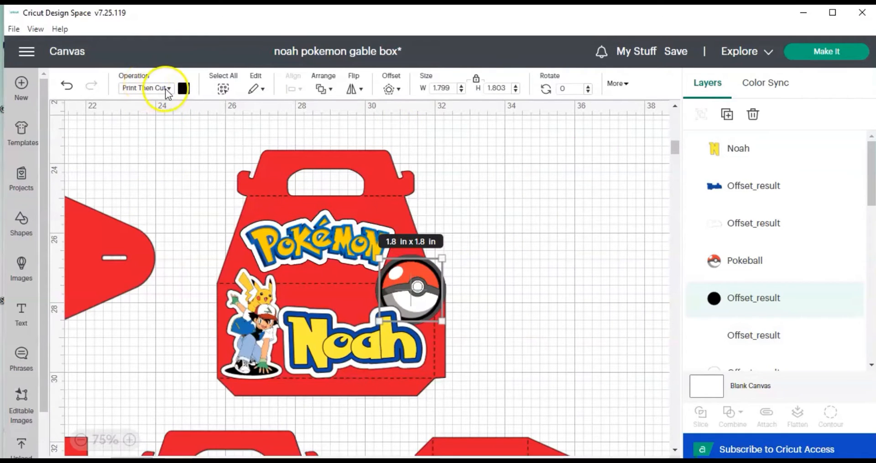
pyautogui.click(180, 113)
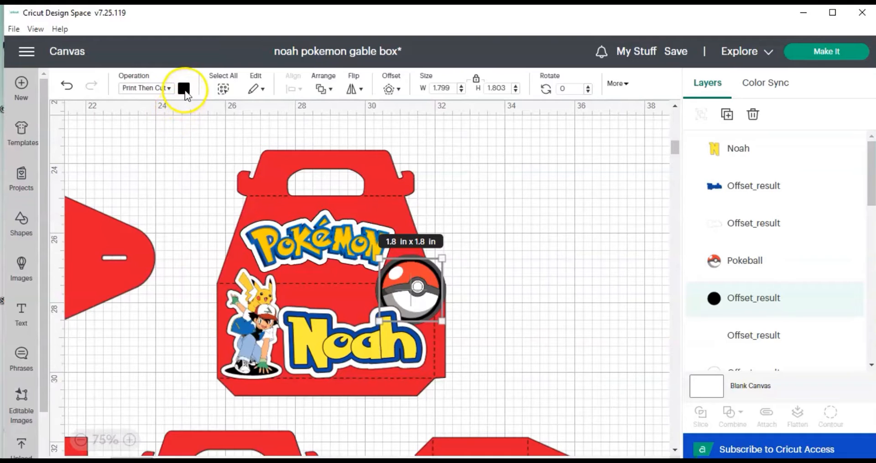
pyautogui.click(184, 89)
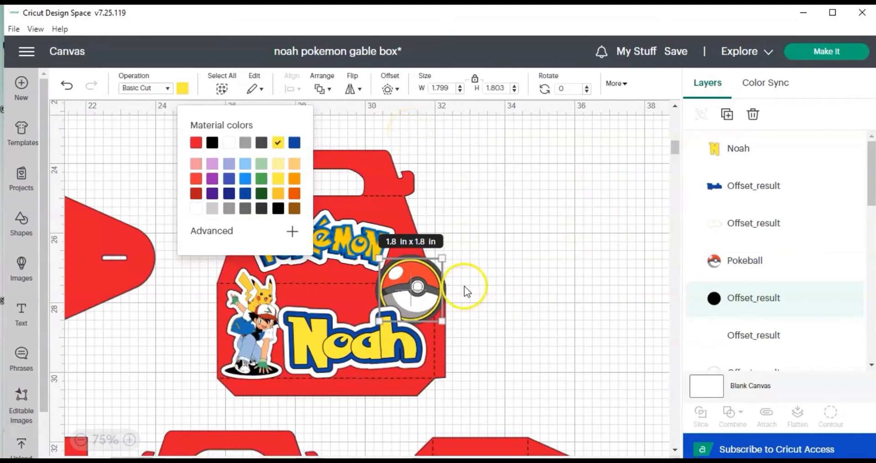
# Set the Pokéball's outermost offset to Basic Cut and recolour it white.
pyautogui.click(721, 335)
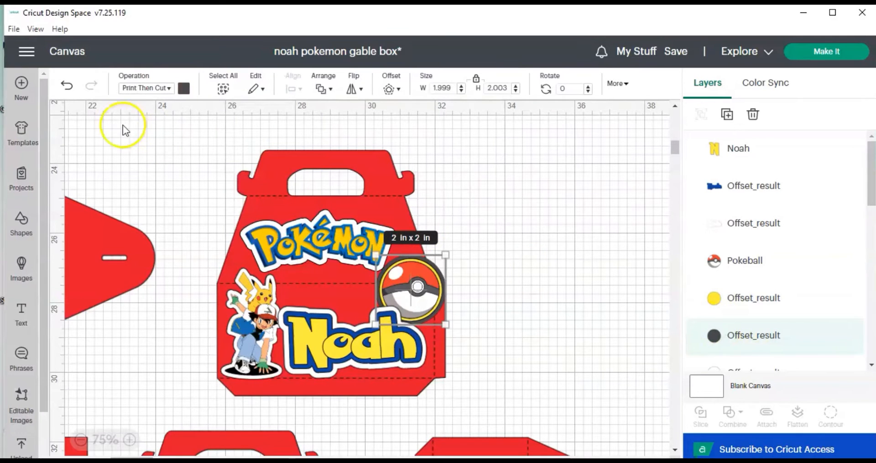
pyautogui.click(163, 89)
pyautogui.click(160, 124)
pyautogui.click(183, 88)
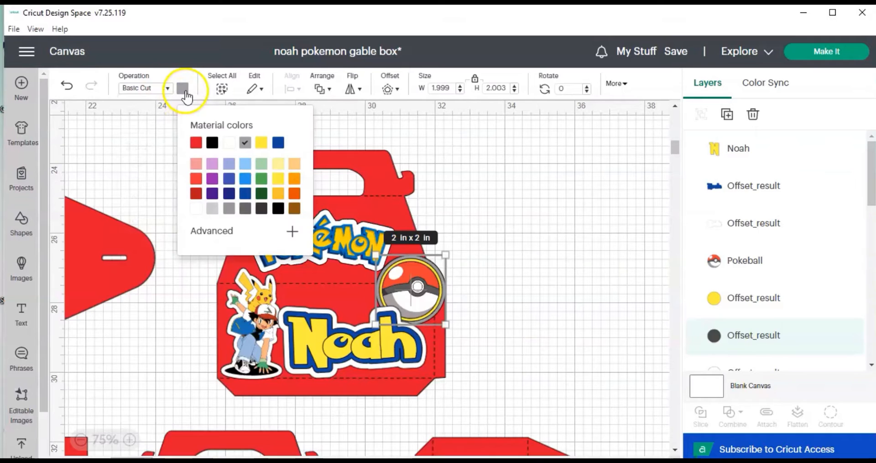
pyautogui.click(228, 144)
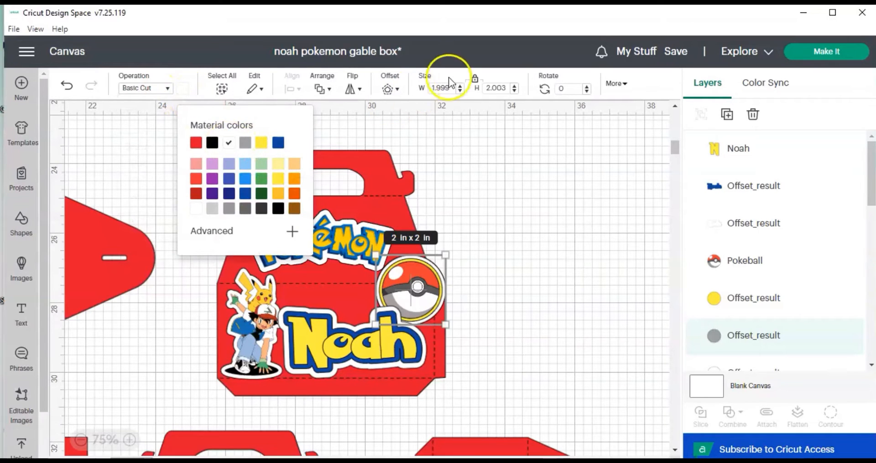
# Save the project.
pyautogui.click(675, 53)
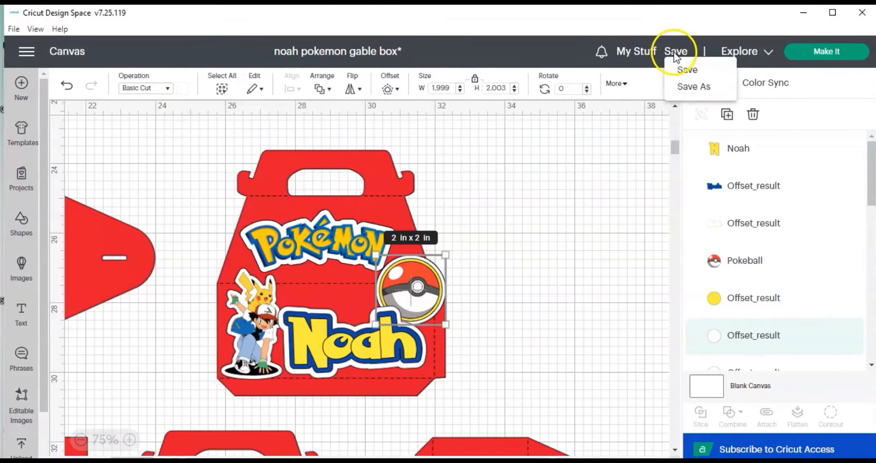